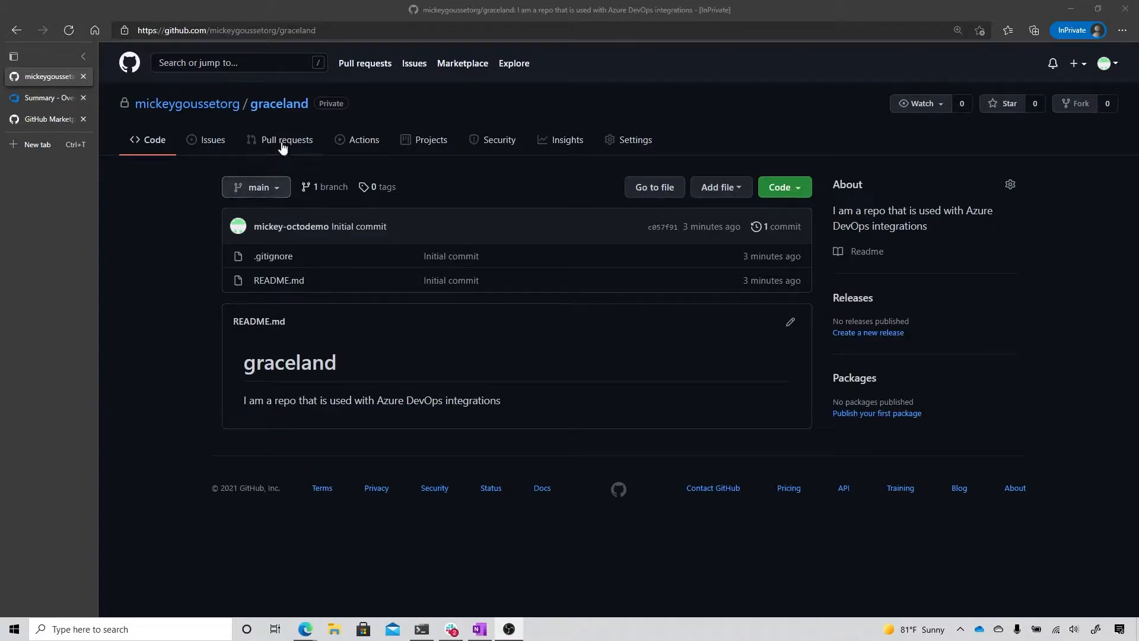
# Step: Check the graceland repository's installed GitHub Apps and the service connections of the graceland project in Azure DevOps
pyautogui.click(625, 147)
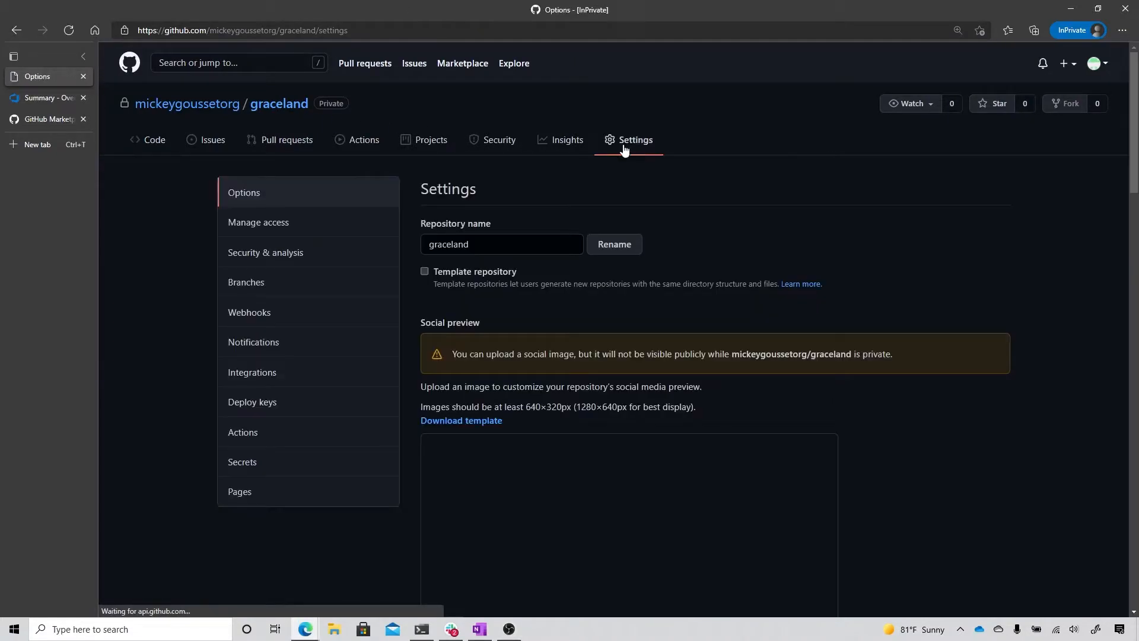
pyautogui.click(270, 375)
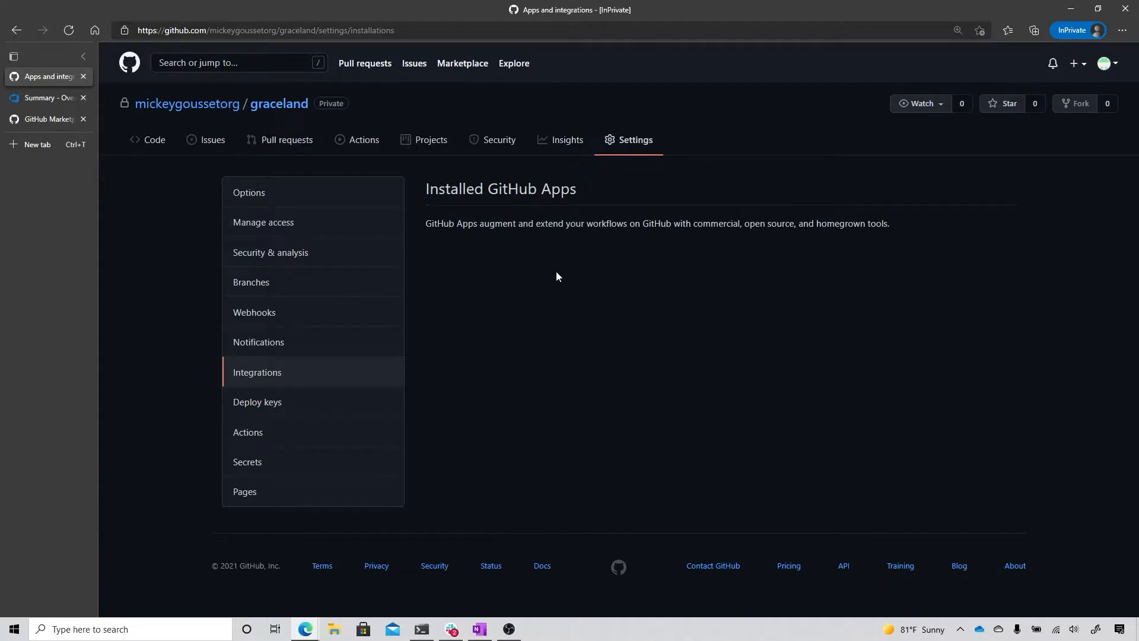
pyautogui.click(34, 99)
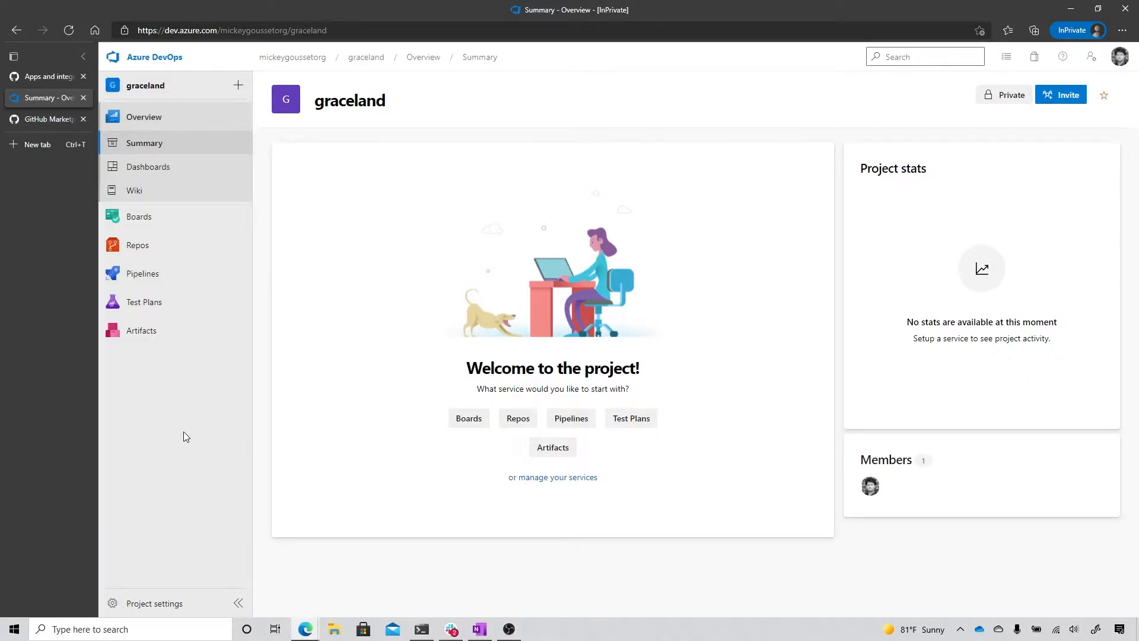
pyautogui.click(167, 614)
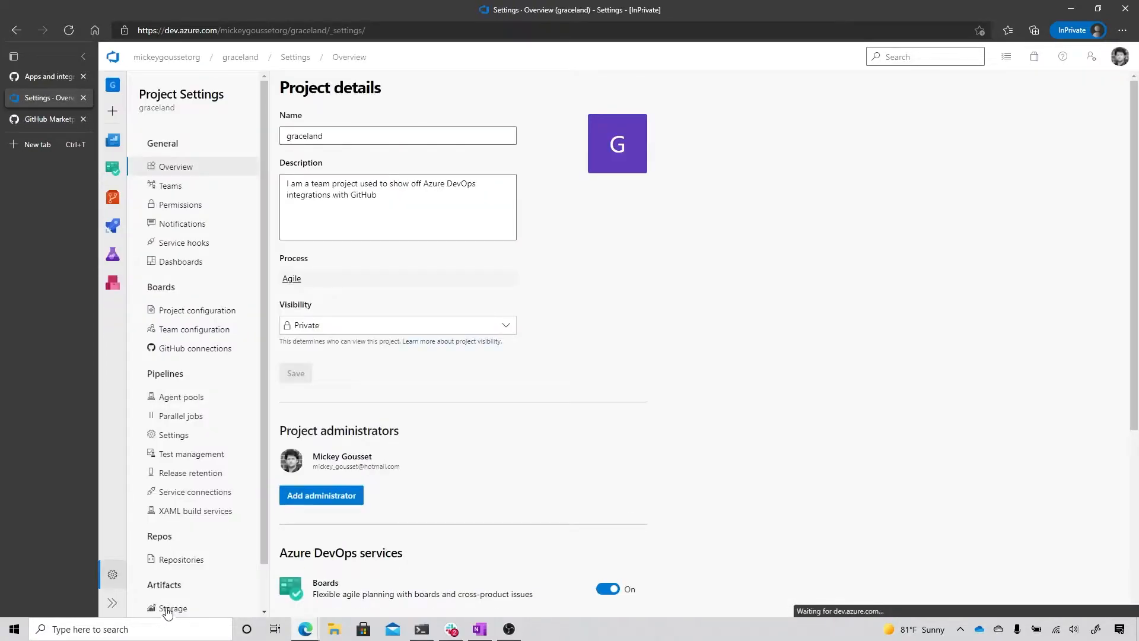
pyautogui.click(178, 494)
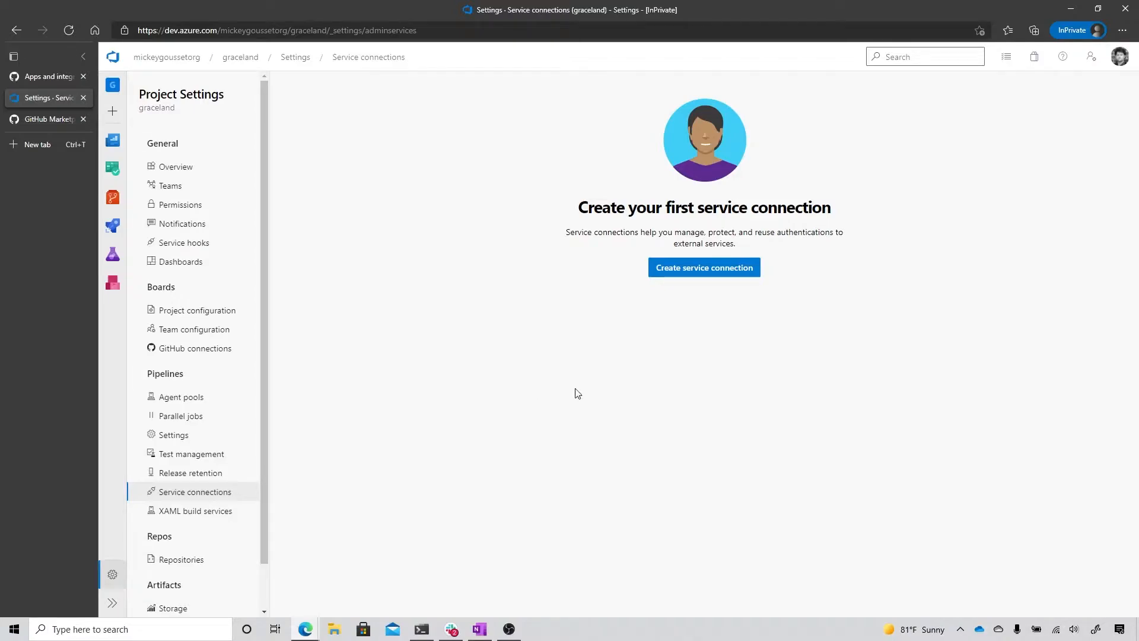
# Step: Examine the authentication options offered for a new GitHub service connection and close the form without saving
pyautogui.click(674, 273)
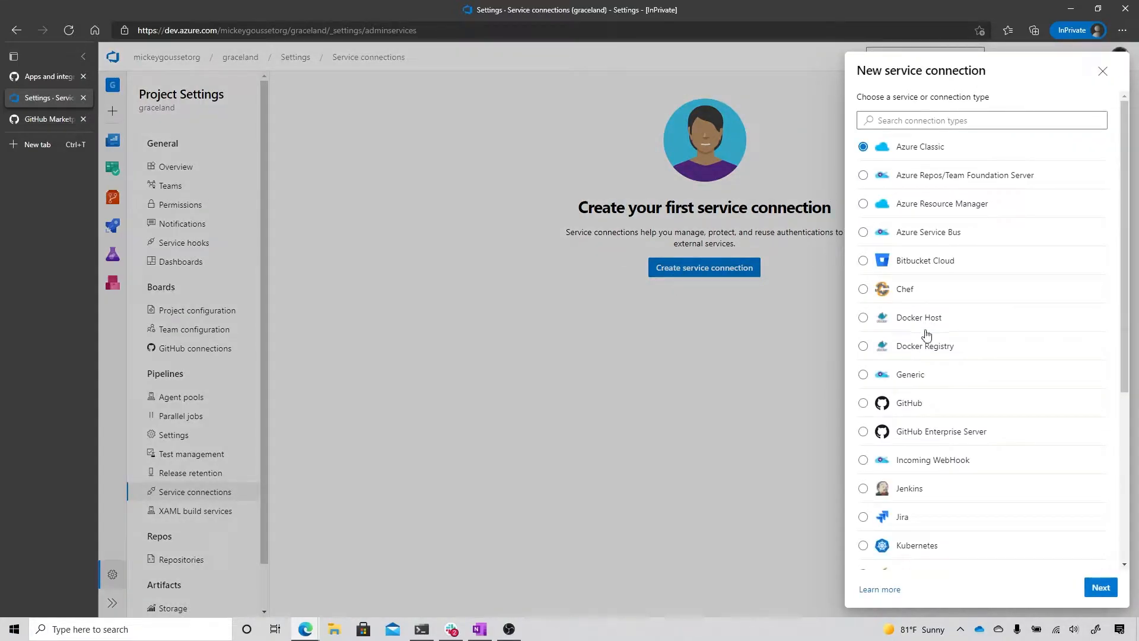
pyautogui.click(863, 404)
pyautogui.click(1100, 589)
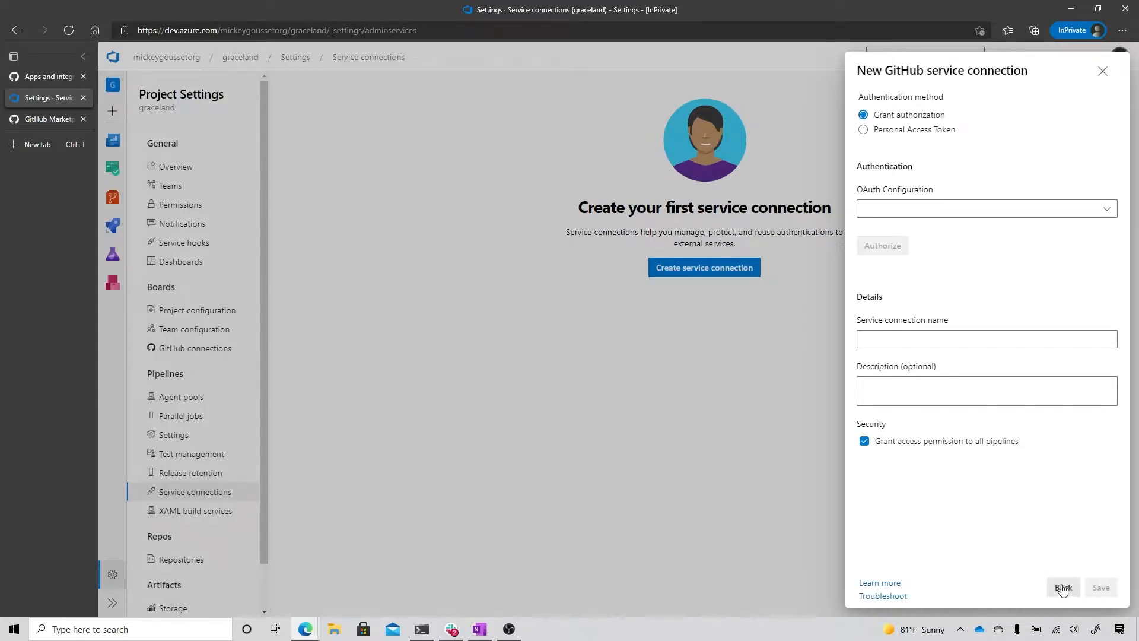
pyautogui.click(1103, 73)
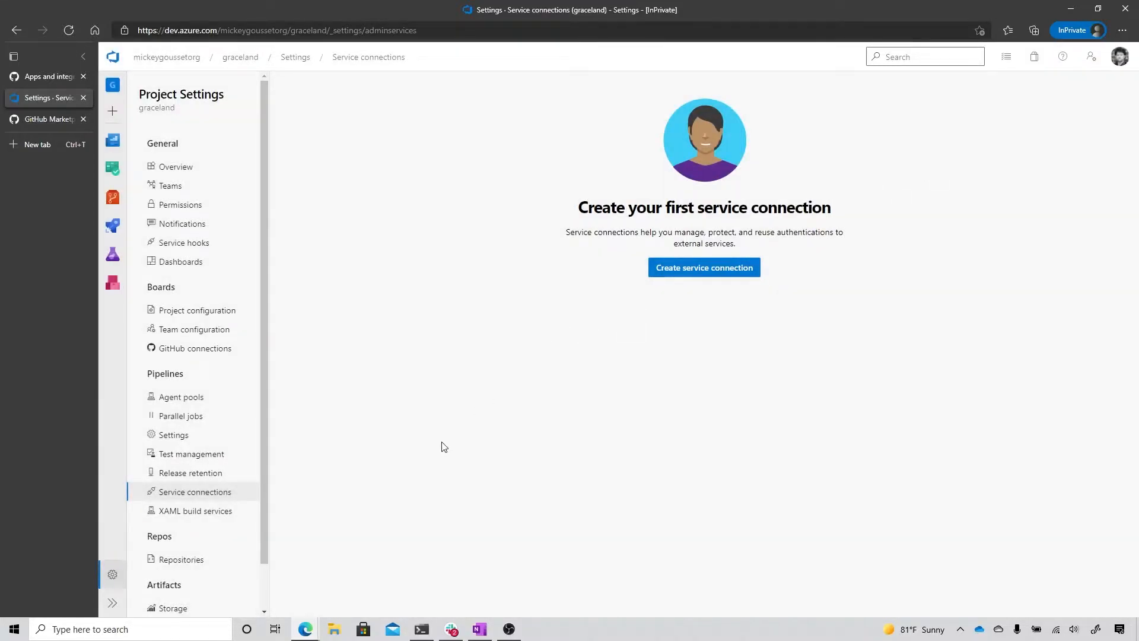
# Step: Search the GitHub Marketplace for Azure Pipelines and open the Azure Pipelines app listing
pyautogui.click(50, 115)
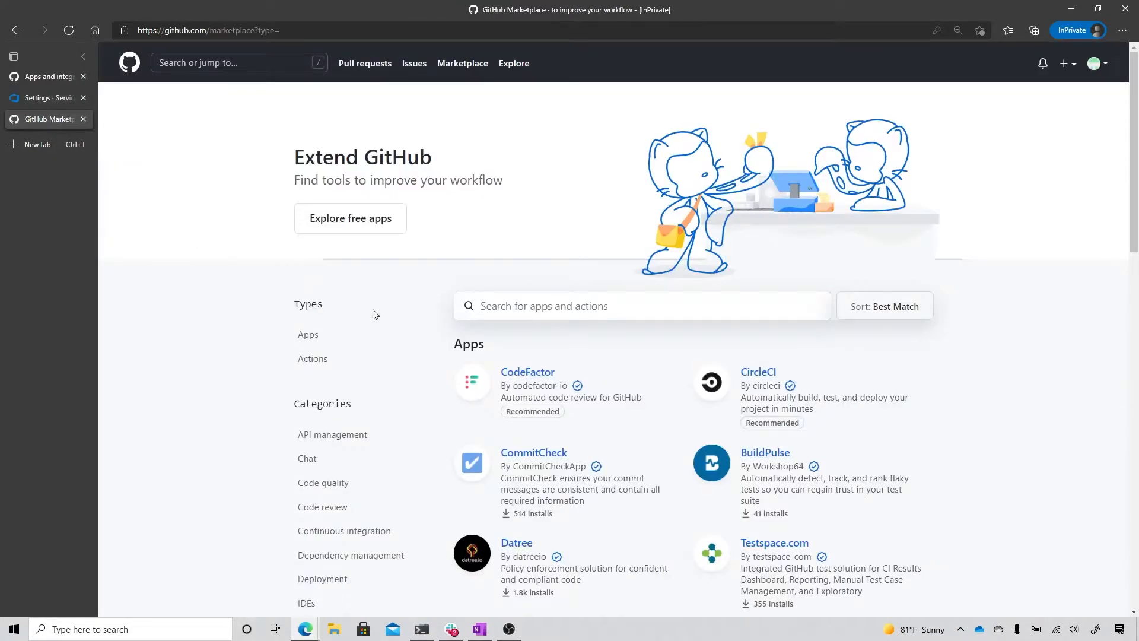
pyautogui.click(551, 308)
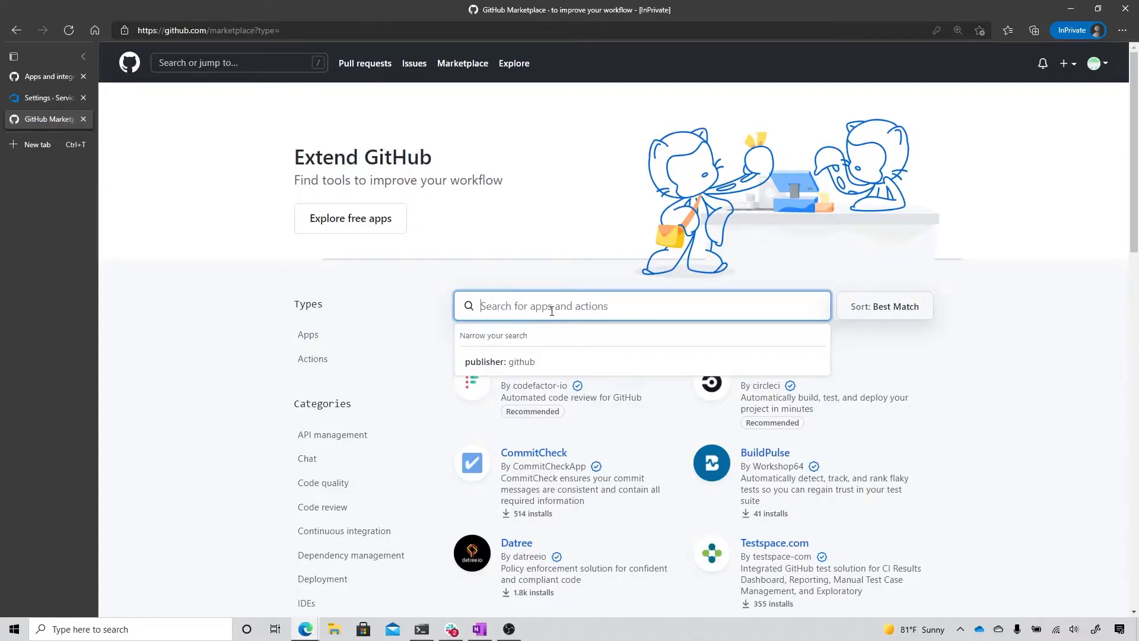
pyautogui.write('Azure Pipelines')
pyautogui.press('Return')
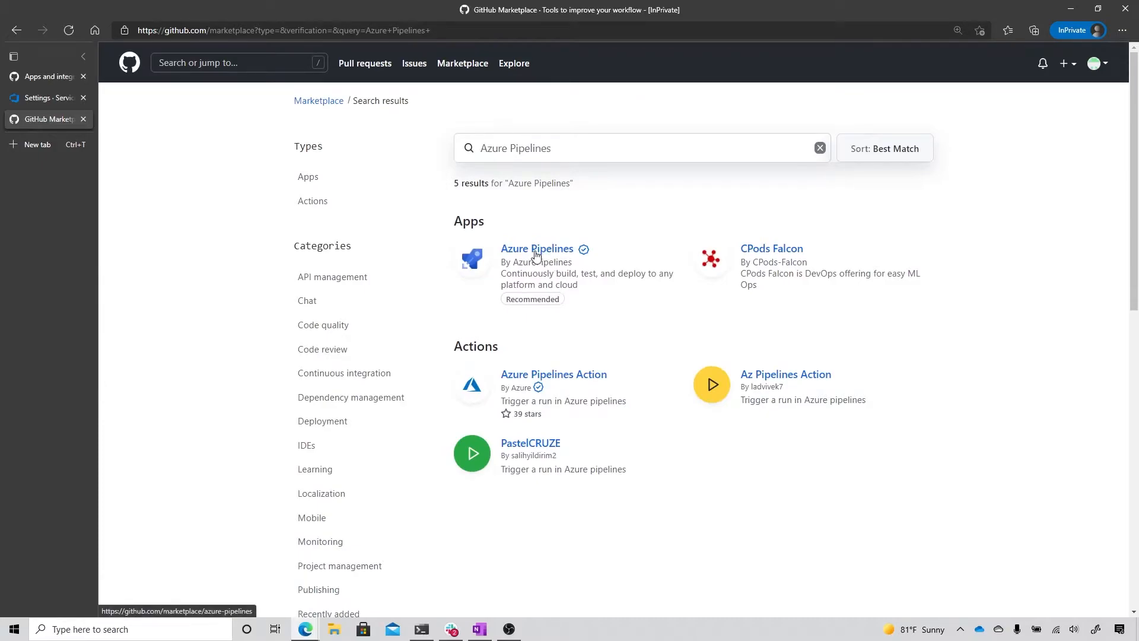
pyautogui.click(536, 249)
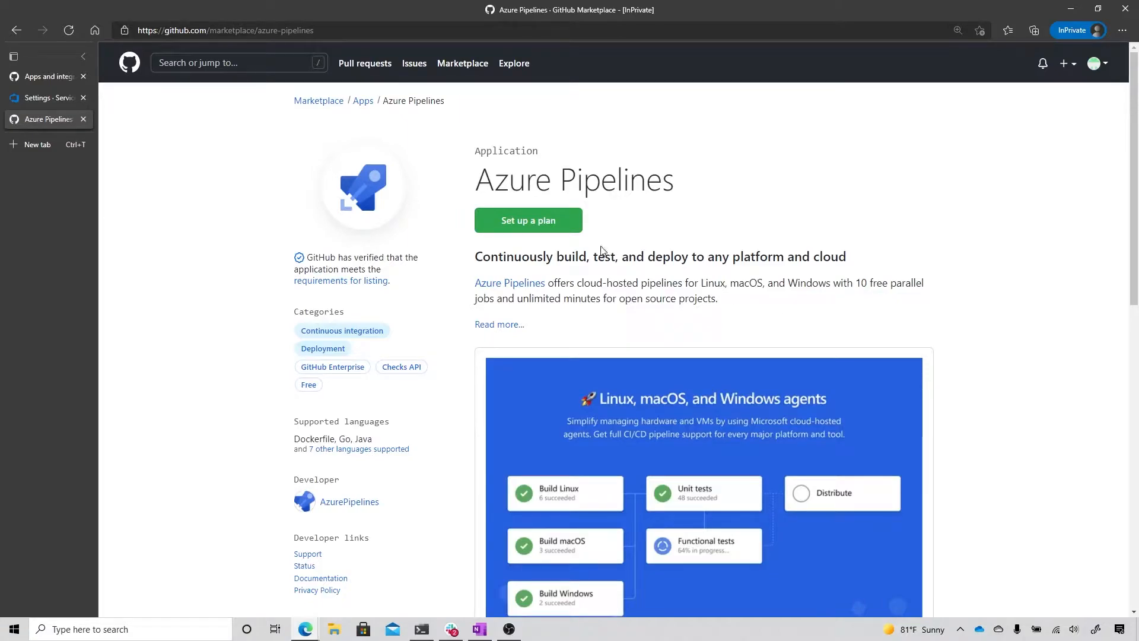
# Step: Order the free Azure Pipelines plan for the organization account instead of the personal account and begin the installation
pyautogui.click(532, 223)
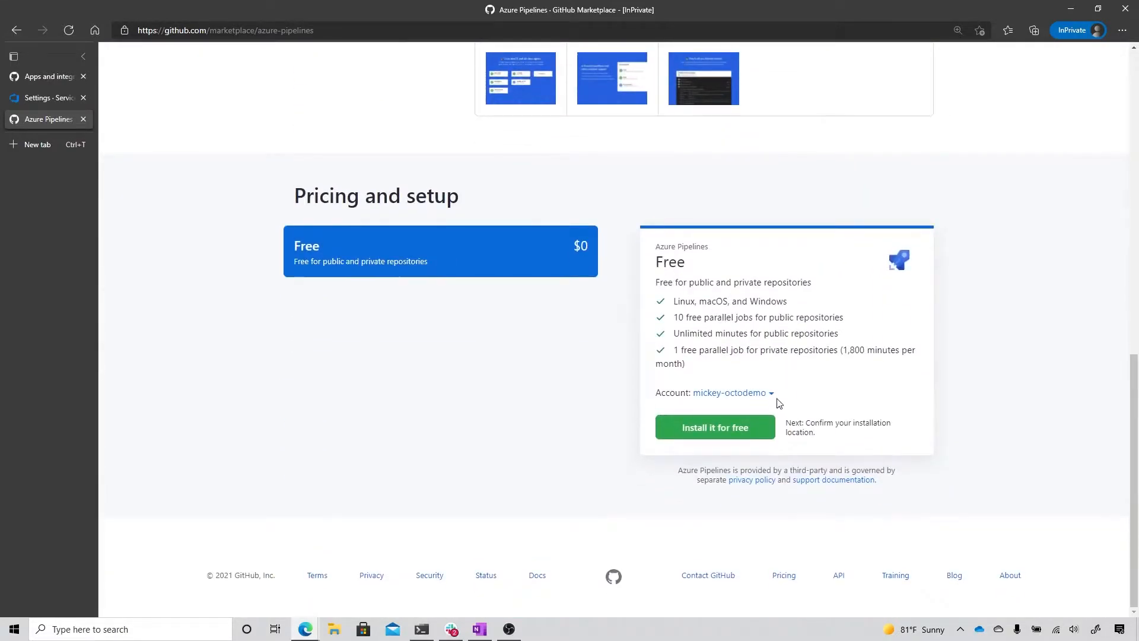
pyautogui.click(771, 397)
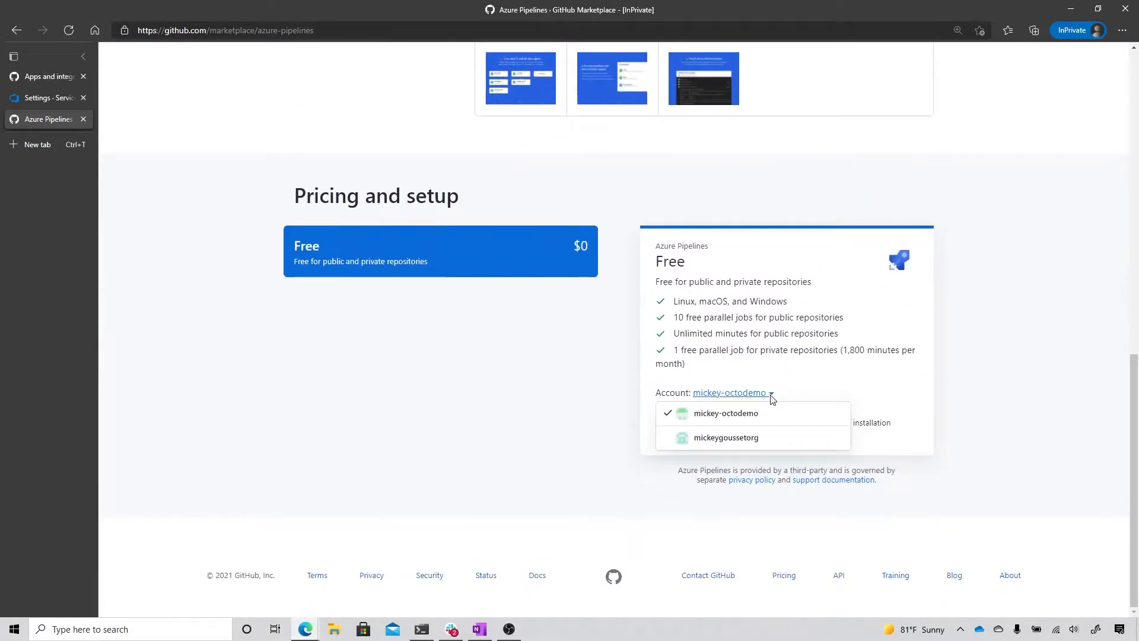
pyautogui.click(746, 444)
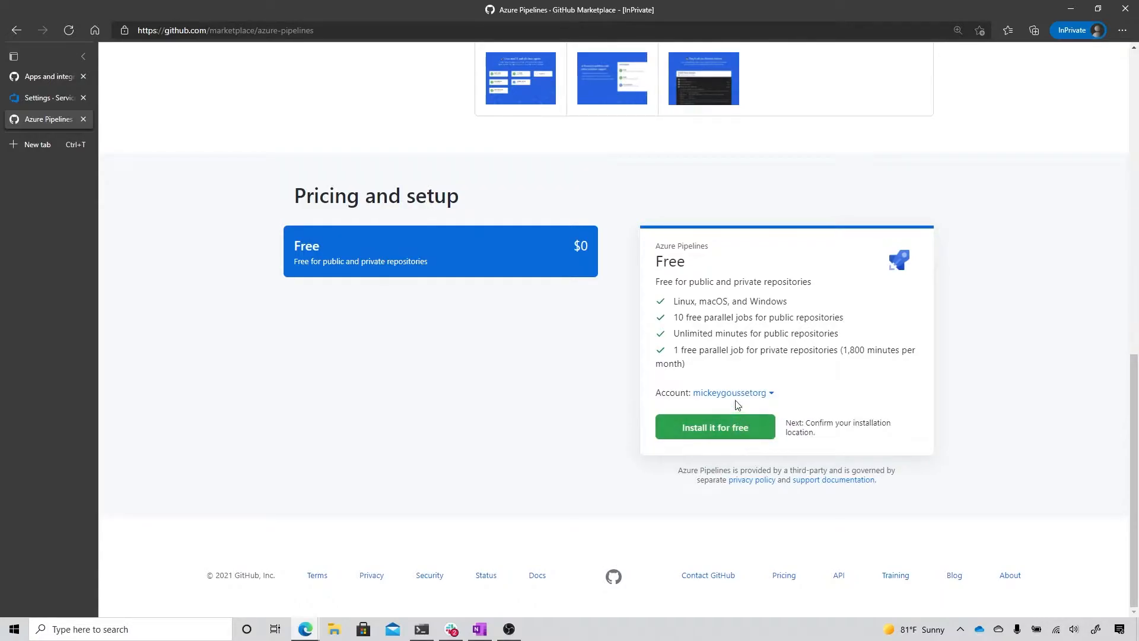
pyautogui.click(733, 437)
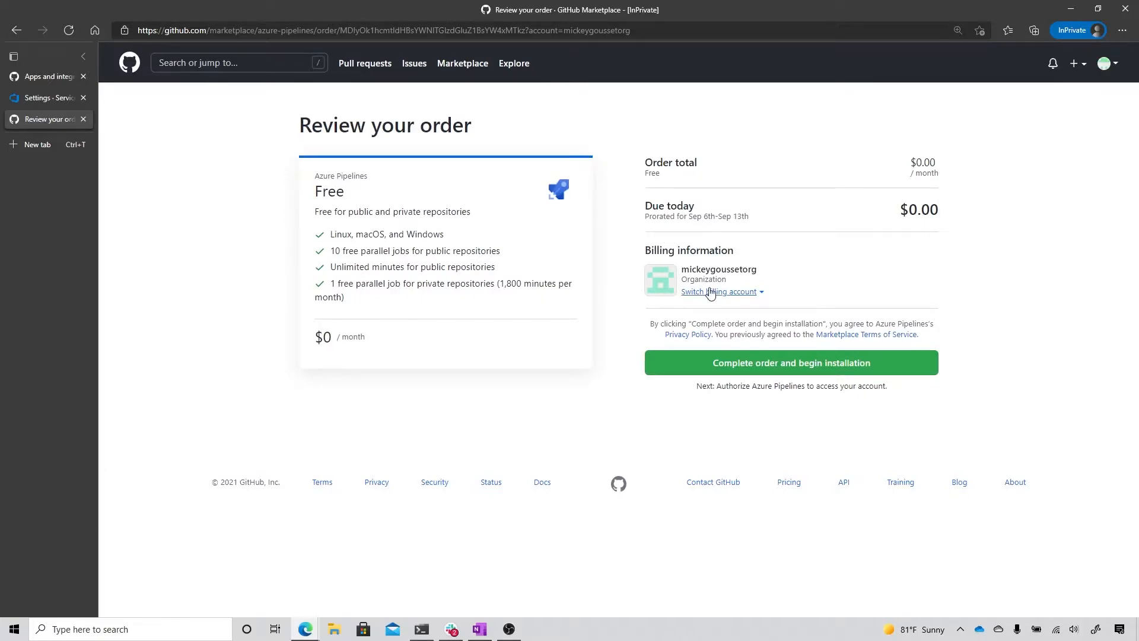
pyautogui.click(733, 364)
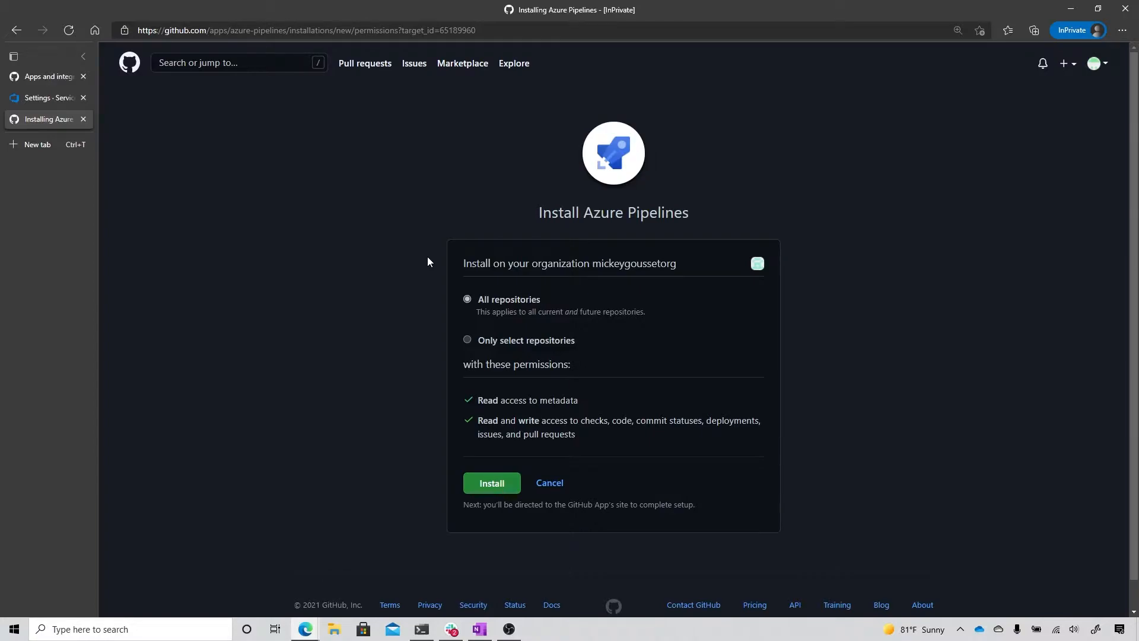
# Step: Install Azure Pipelines on only the graceland repository of the organization
pyautogui.click(467, 340)
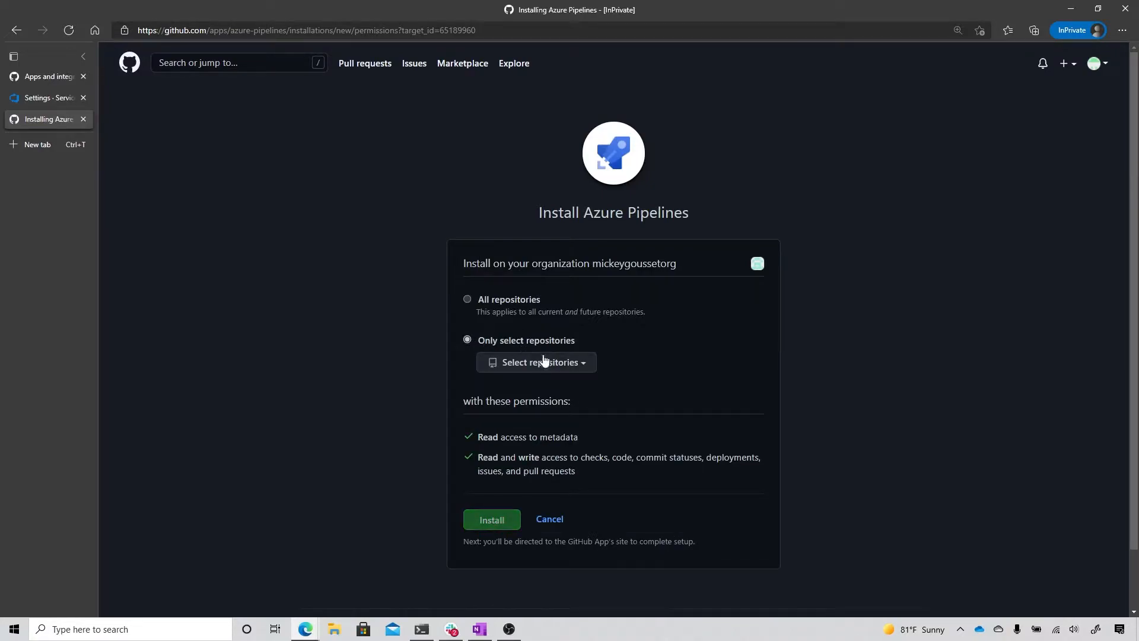
pyautogui.click(569, 367)
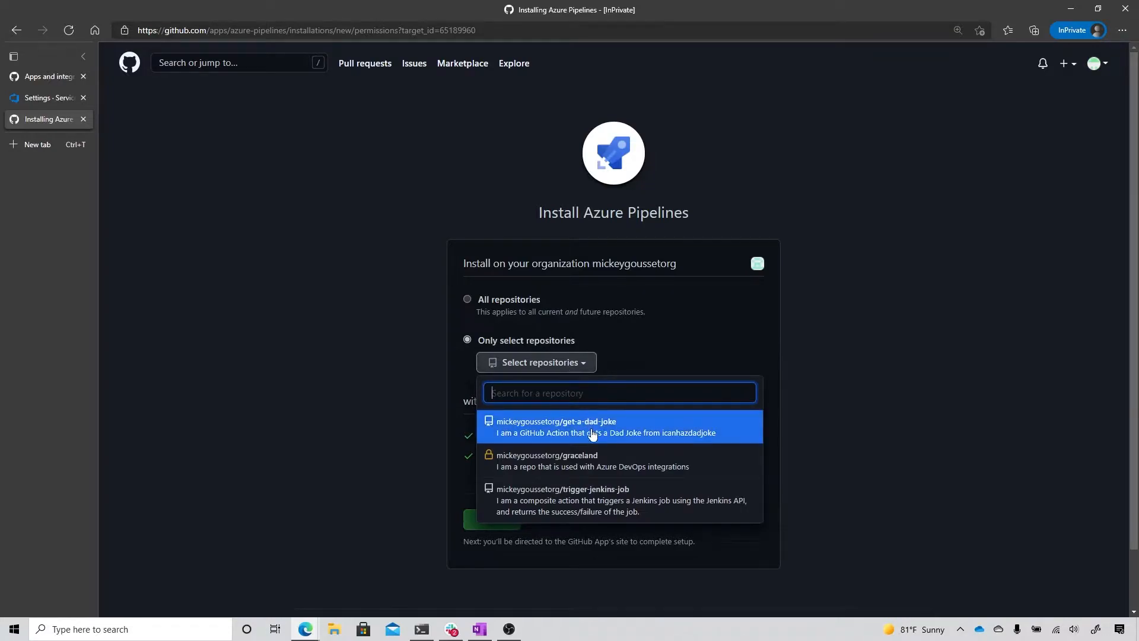
pyautogui.click(605, 462)
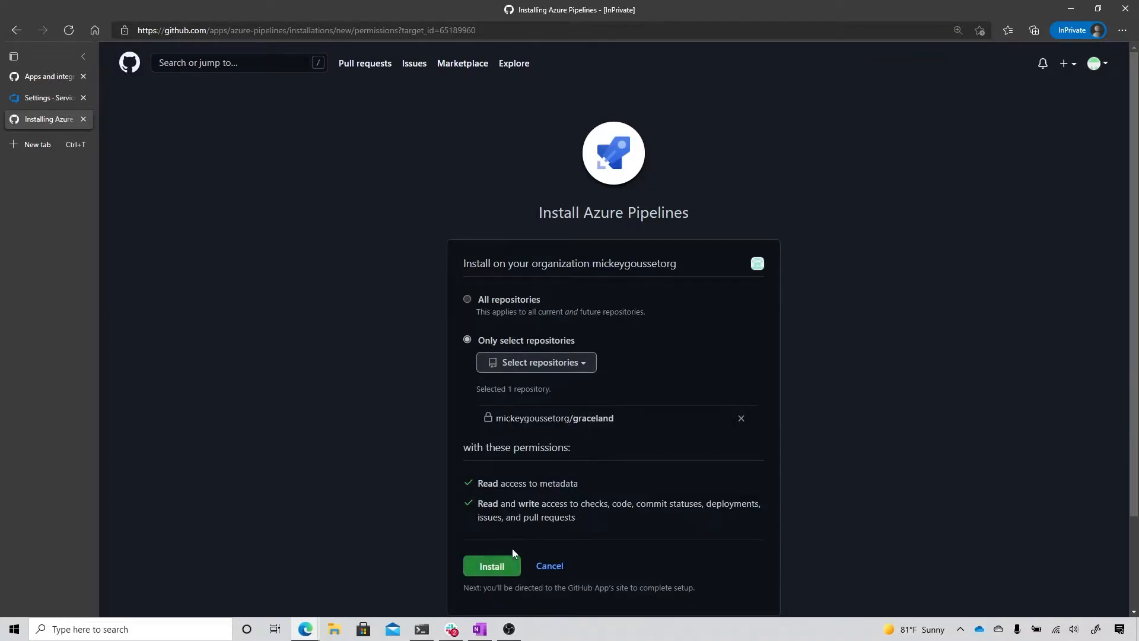
pyautogui.click(490, 569)
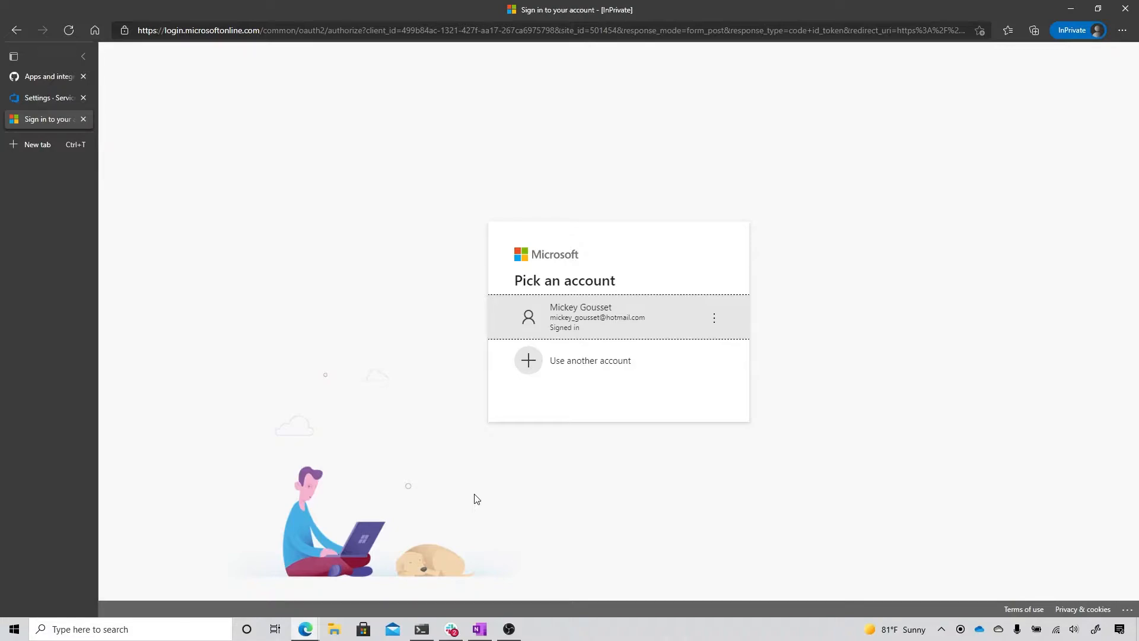
# Step: Sign in with the existing Microsoft account, connect Azure Pipelines to the organization containing the graceland project, and authorize its GitHub access
pyautogui.click(604, 318)
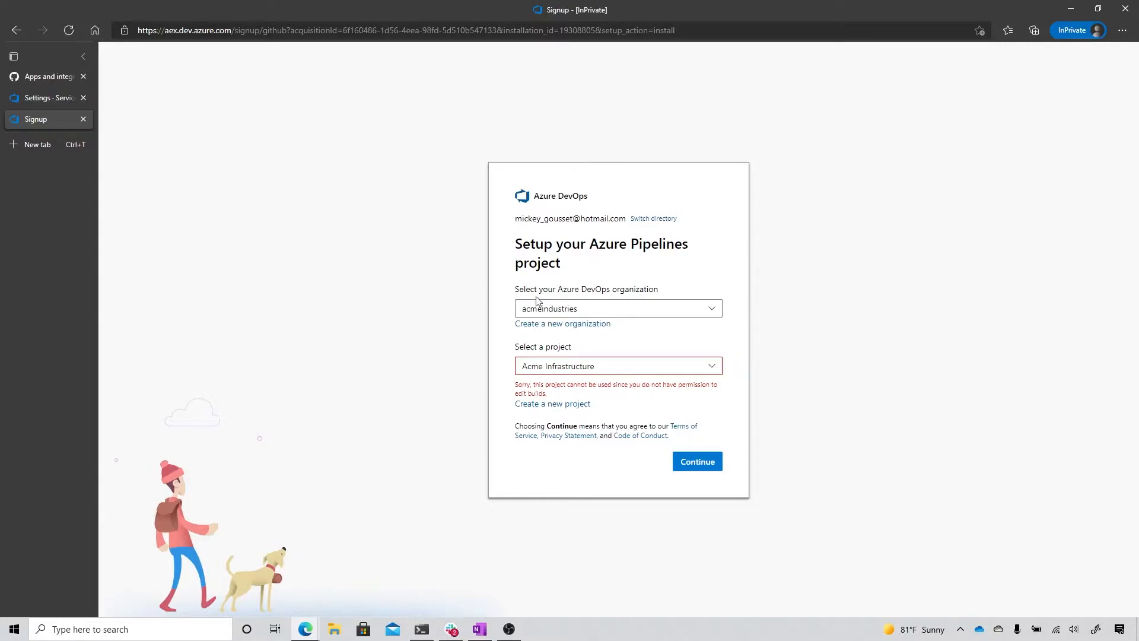
pyautogui.click(673, 314)
pyautogui.scroll(-1, 658, 436)
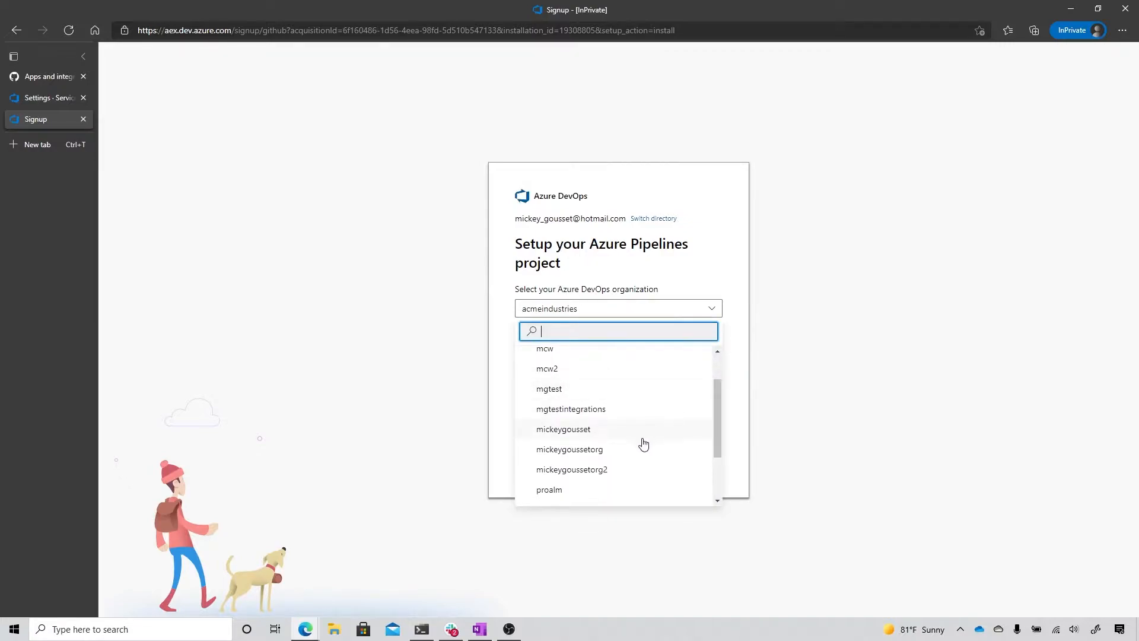
pyautogui.click(593, 451)
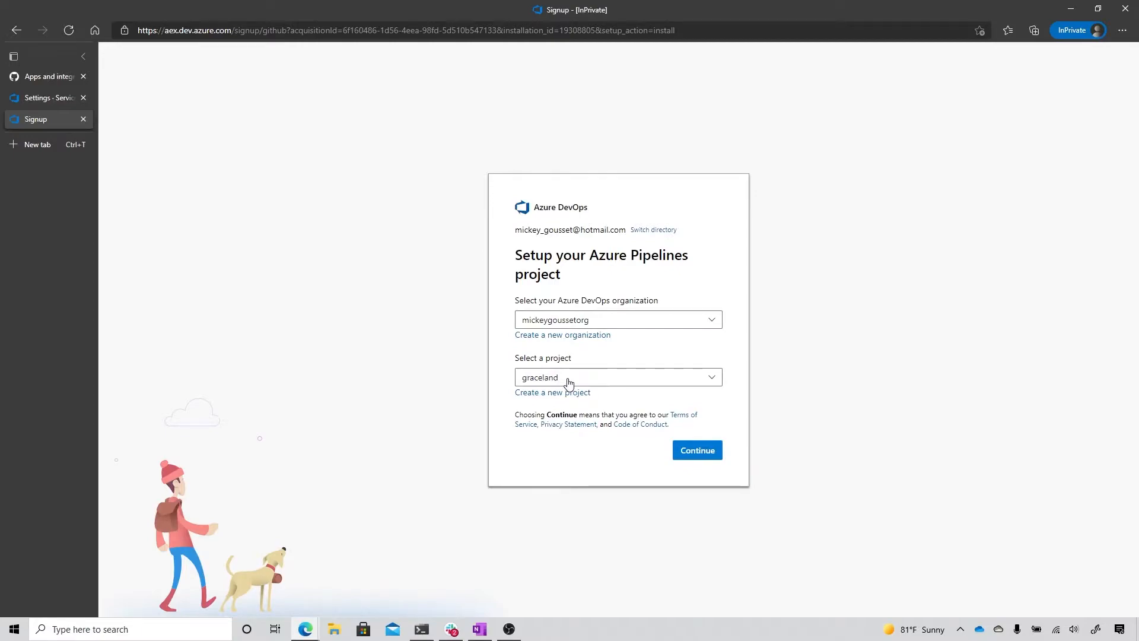
pyautogui.click(695, 454)
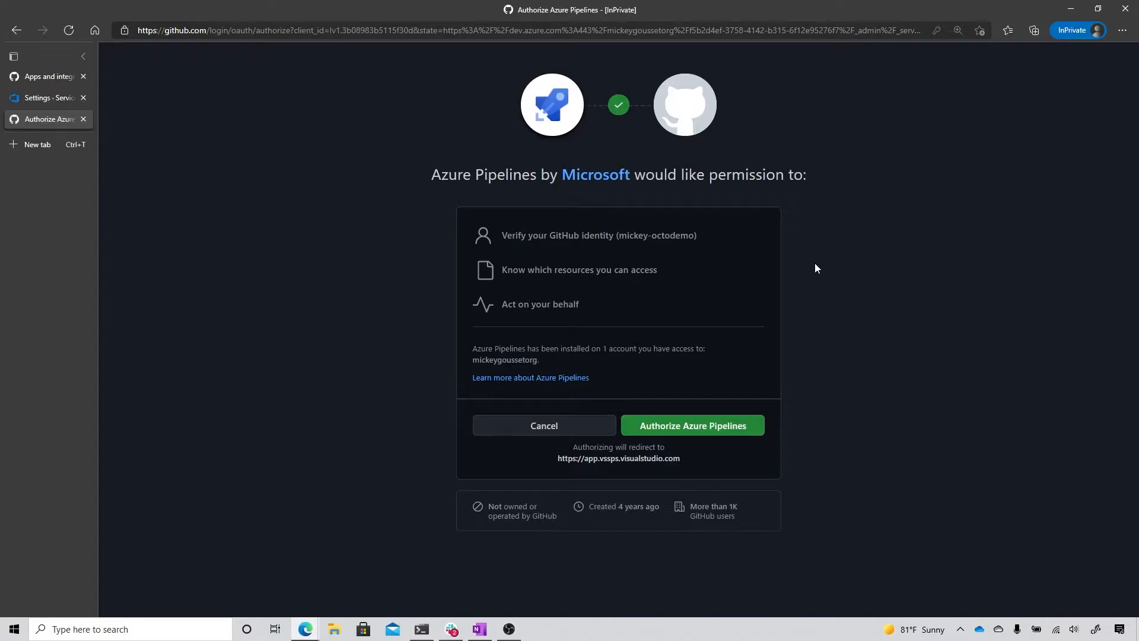
pyautogui.click(693, 429)
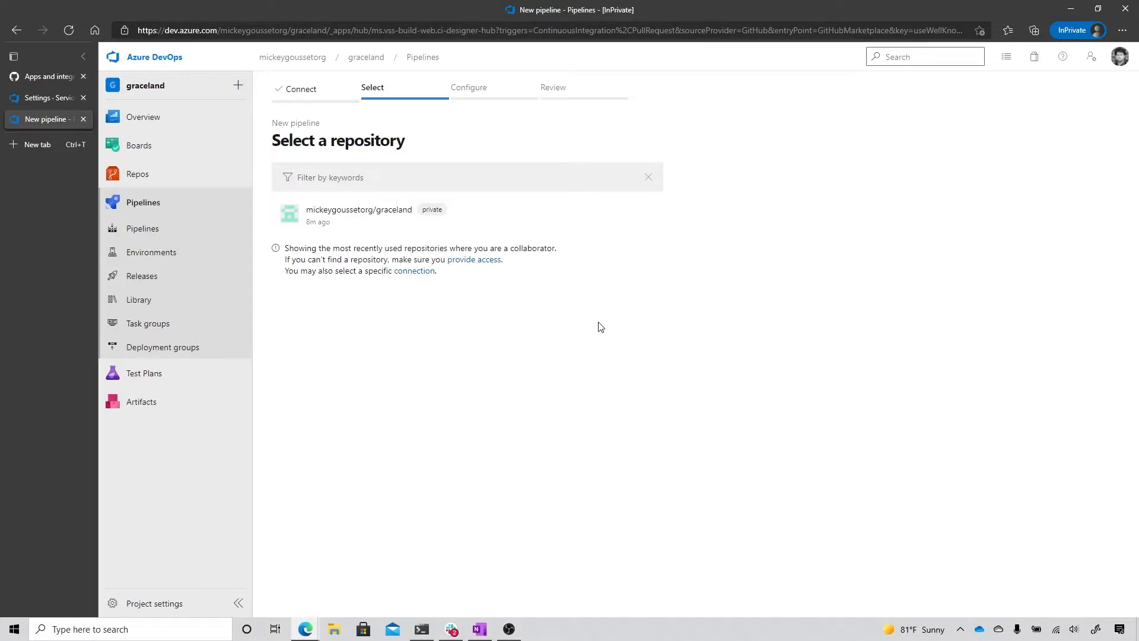
# Step: Create a starter pipeline for the graceland repository and name its YAML file starter-pipeline1.yml
pyautogui.click(335, 221)
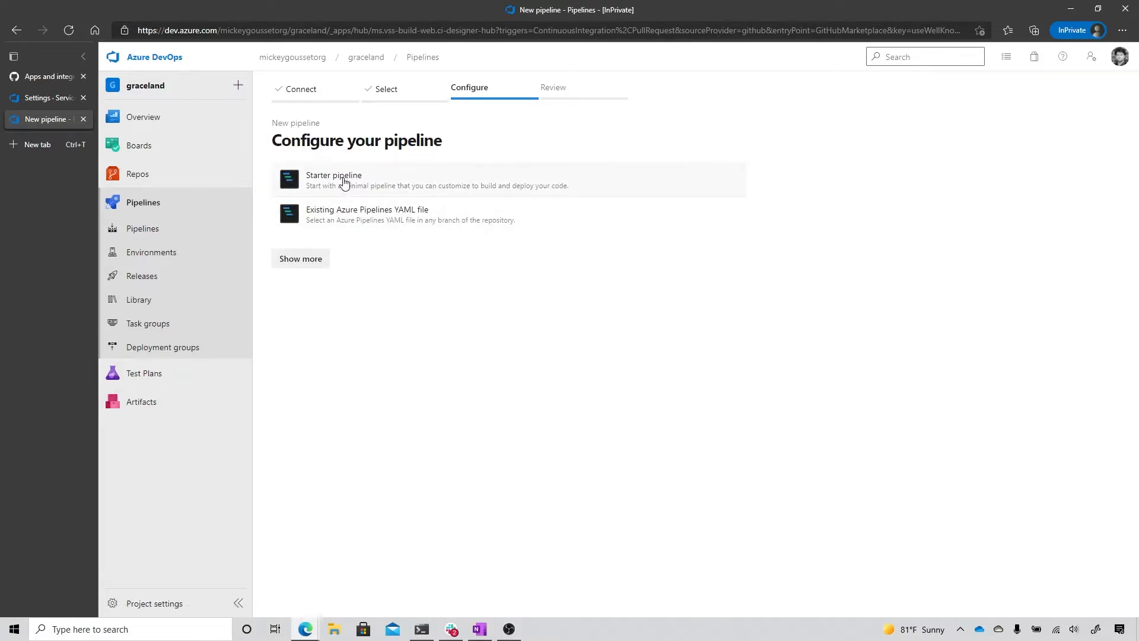
pyautogui.click(344, 183)
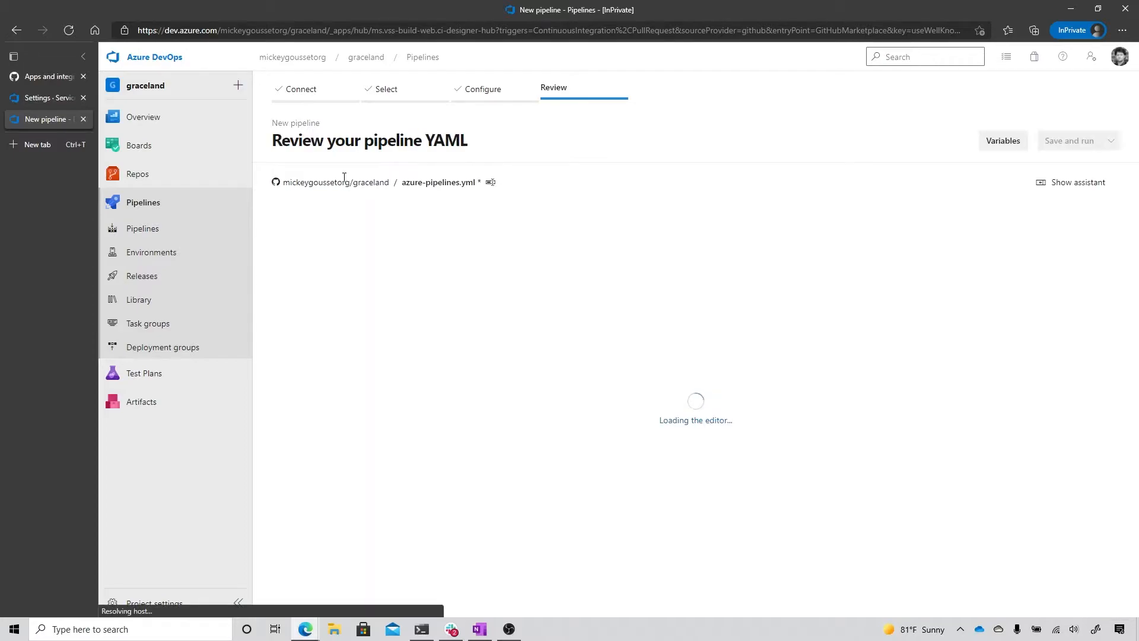
pyautogui.click(457, 187)
pyautogui.click(464, 185)
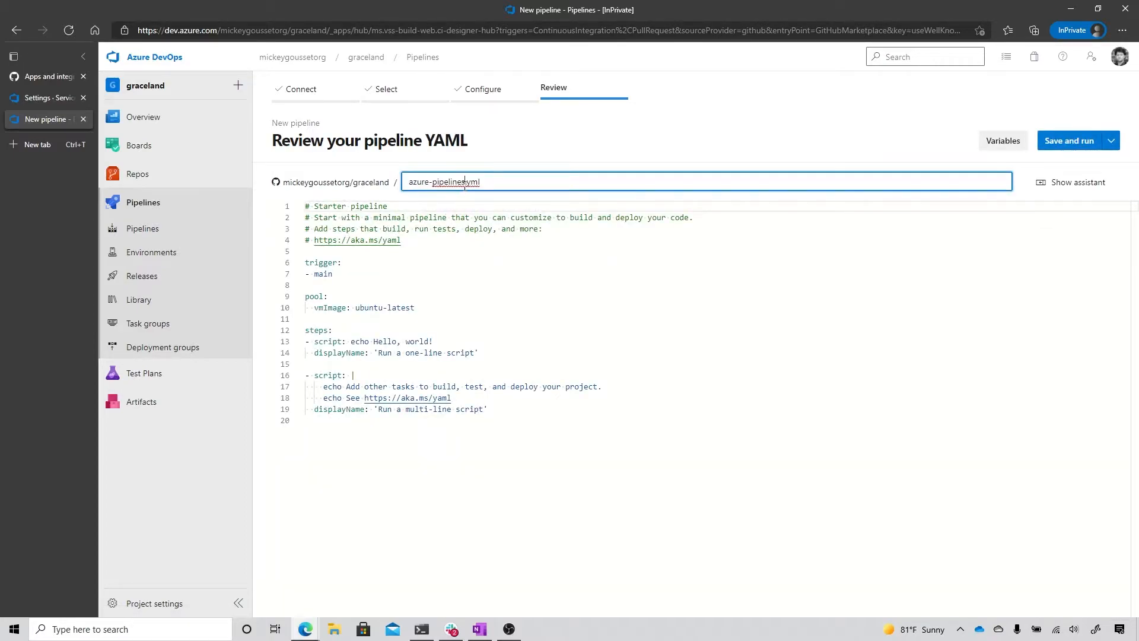
pyautogui.hotkey('shift', 'Home')
pyautogui.write('starter-pipeline1')
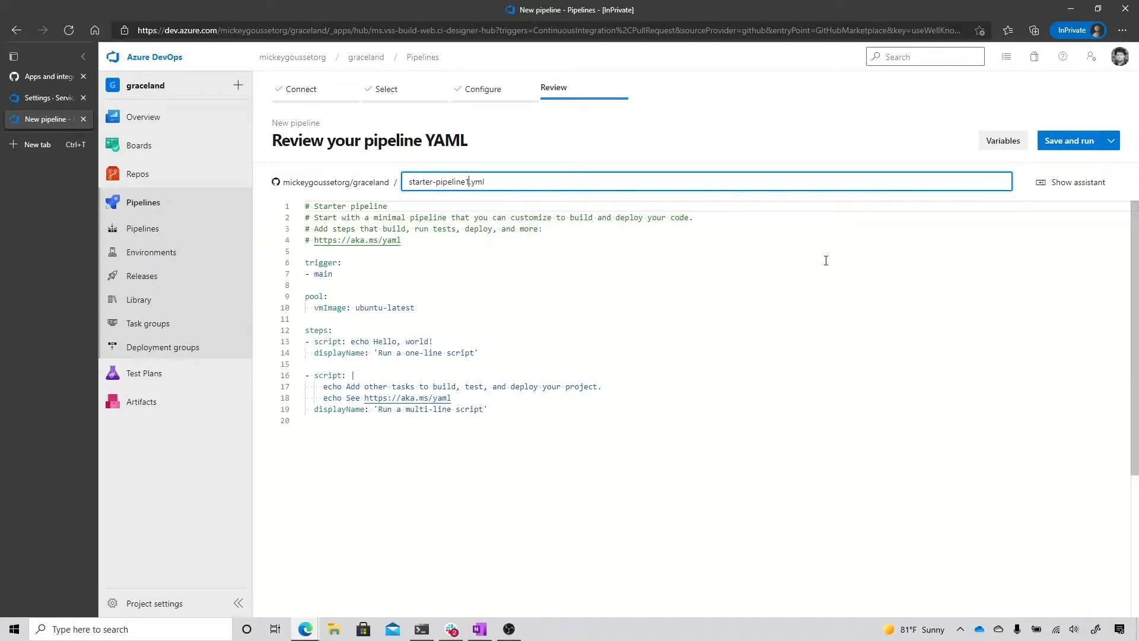
# Step: Save and run the pipeline, committing directly to the main branch with the message "Set up CI with Azure Pipelines"
pyautogui.click(1070, 141)
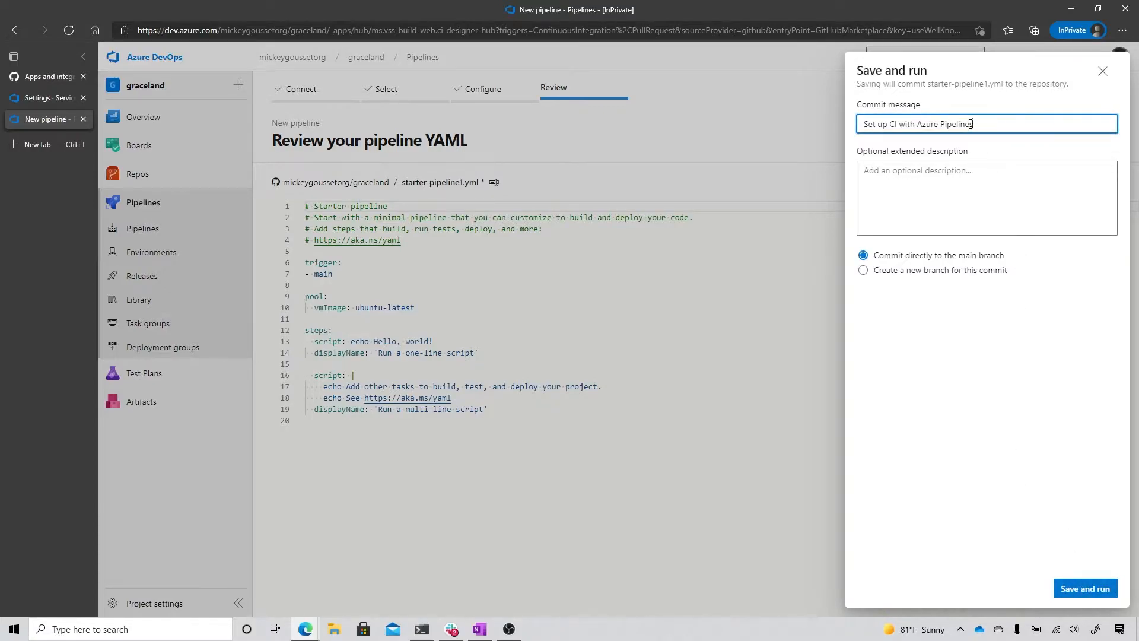
pyautogui.click(1067, 592)
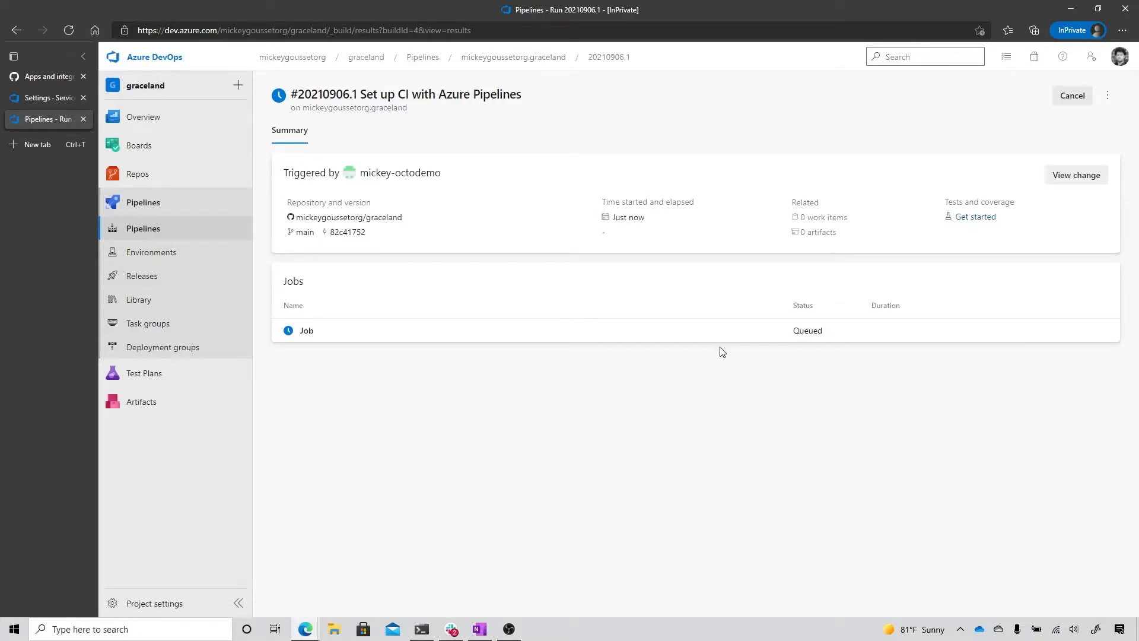
# Step: On GitHub, check graceland's files for the committed pipeline YAML and list the GitHub Apps installed on the repository
pyautogui.click(31, 79)
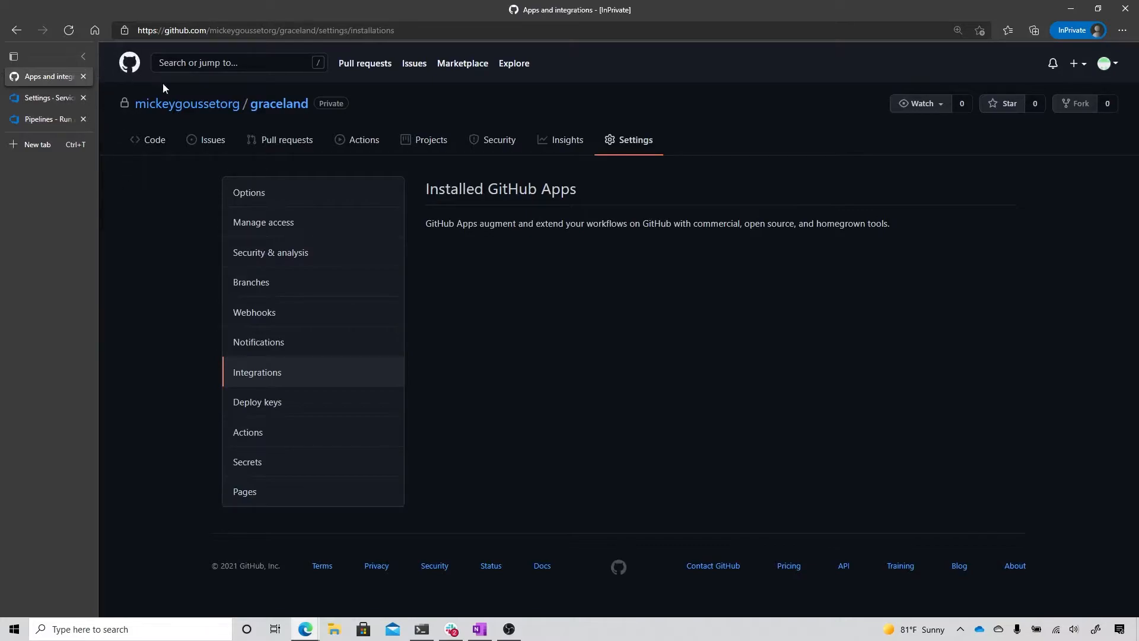
pyautogui.click(283, 107)
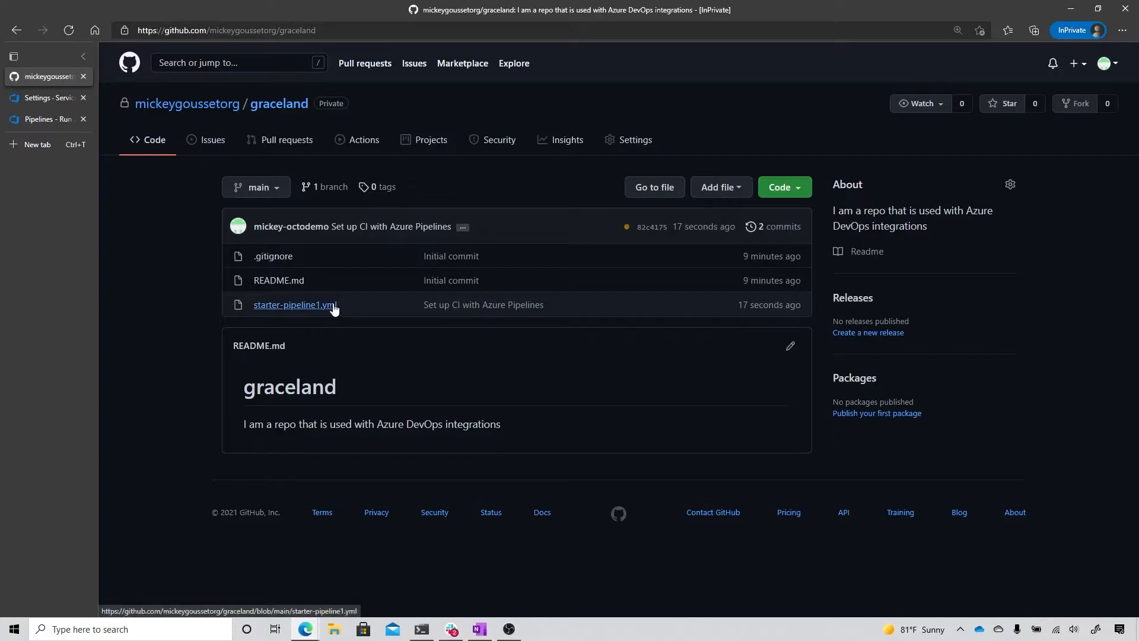
pyautogui.click(639, 140)
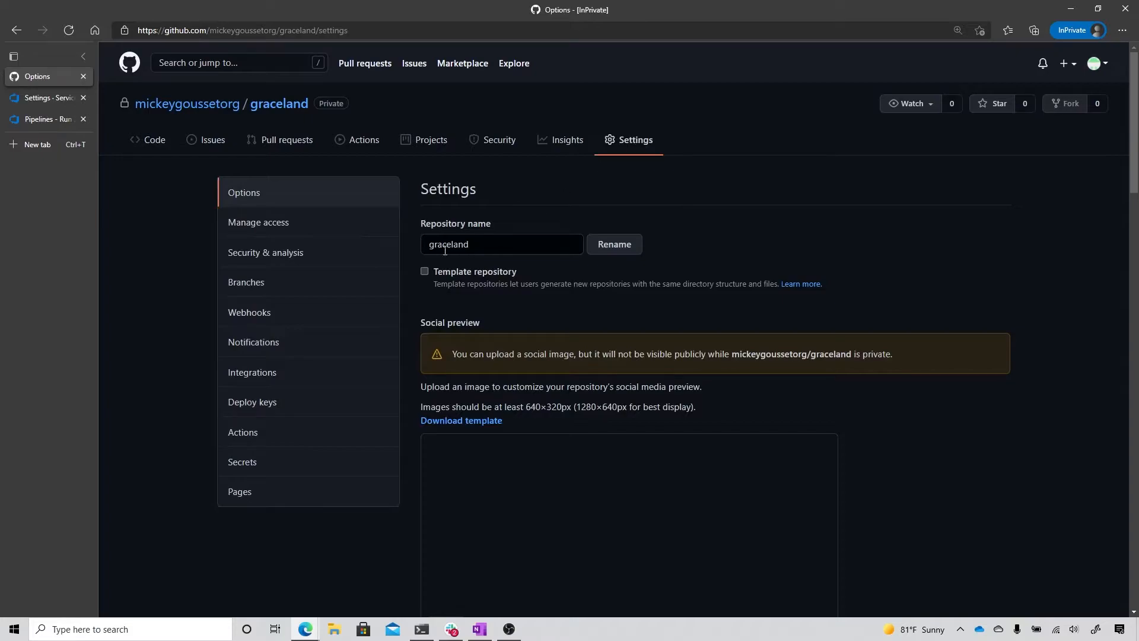
pyautogui.click(257, 377)
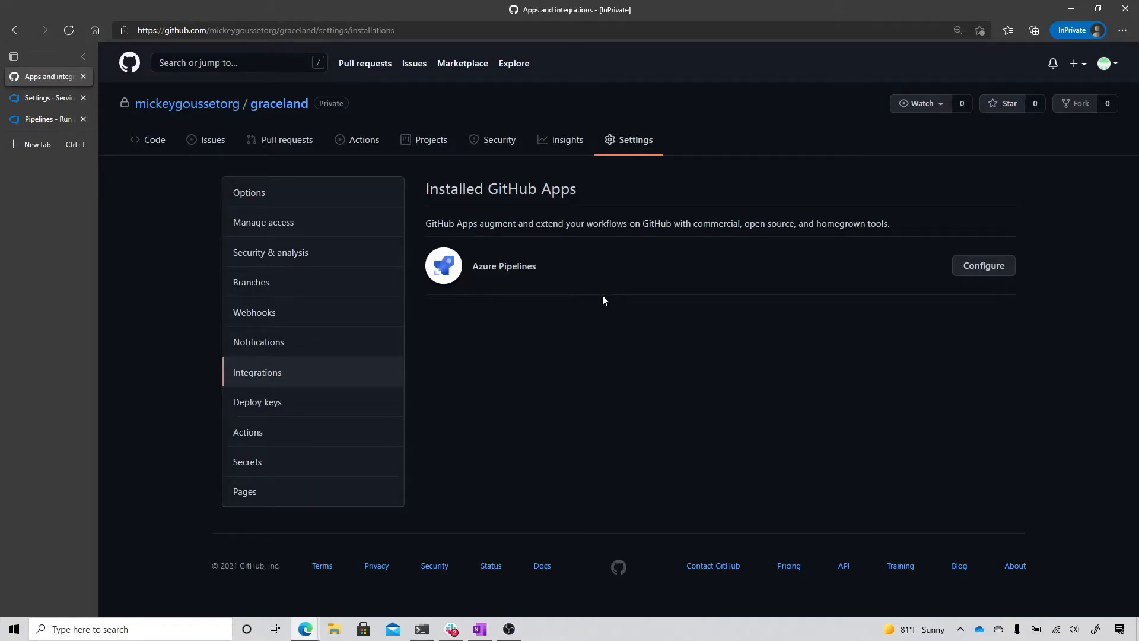
# Step: Review the permissions and repository access in the configuration of the installed Azure Pipelines app
pyautogui.click(979, 274)
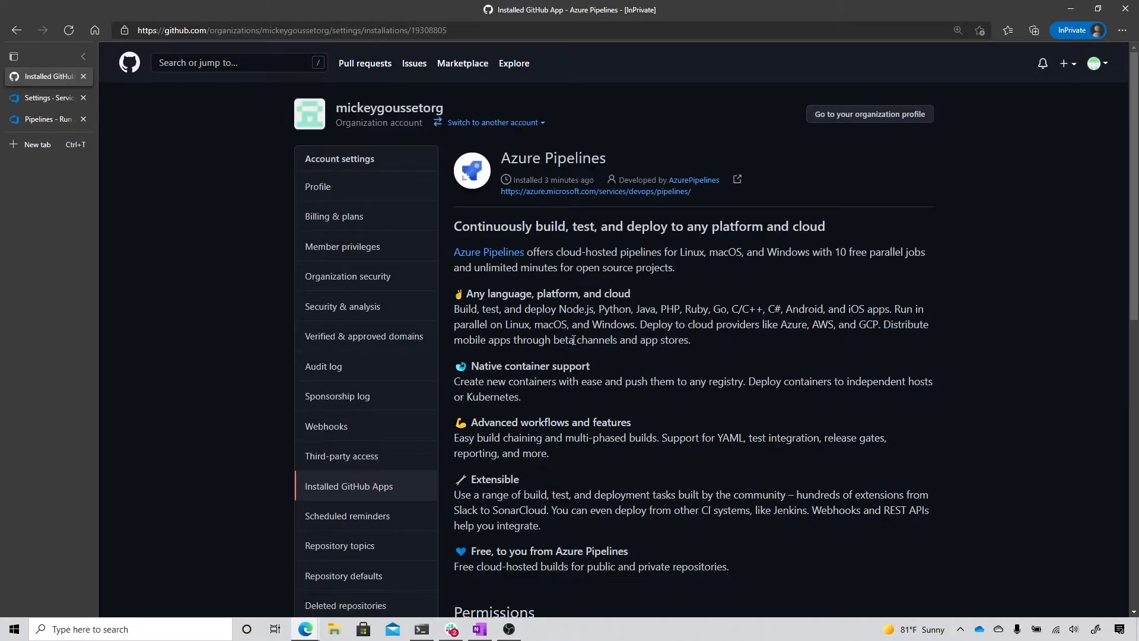
pyautogui.scroll(-6, 574, 340)
pyautogui.scroll(-1, 574, 340)
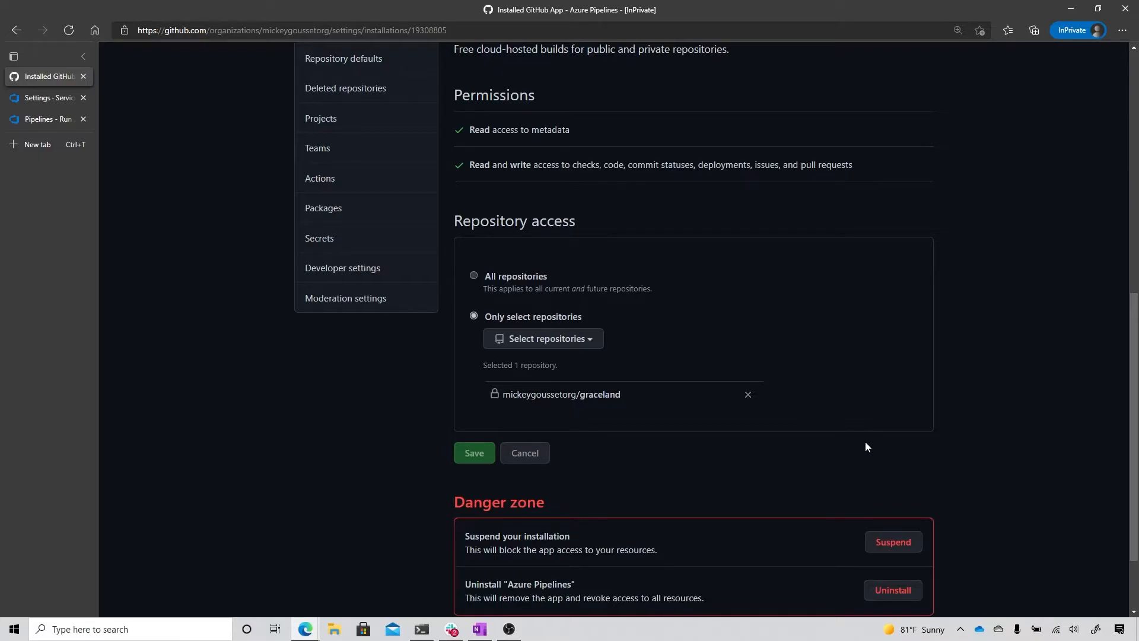
pyautogui.scroll(3, 866, 446)
pyautogui.scroll(3, 862, 434)
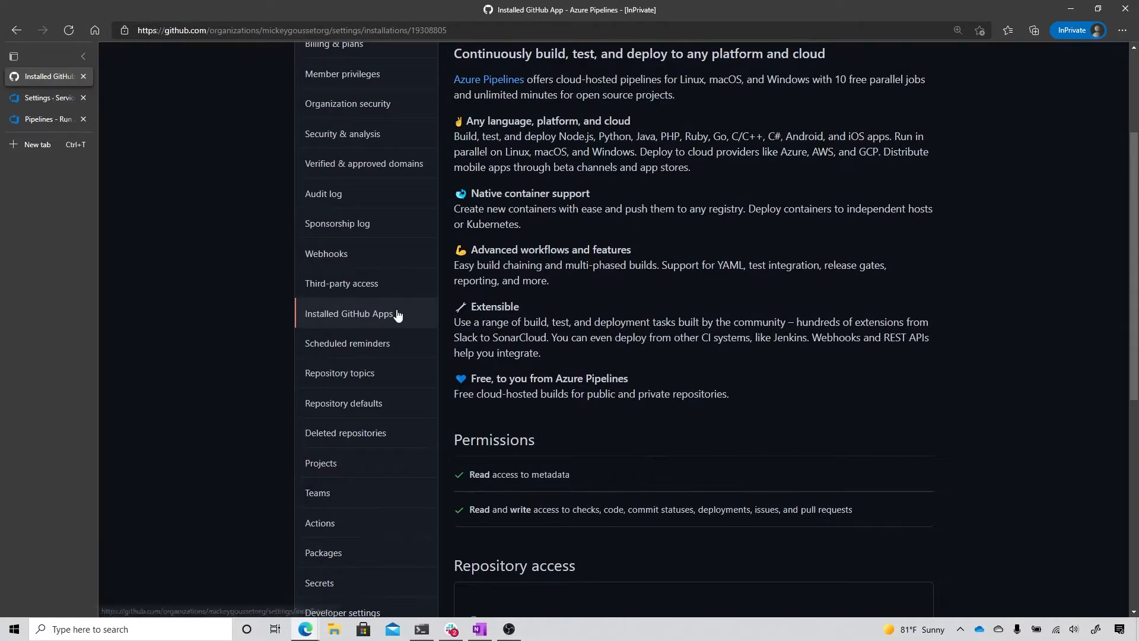
pyautogui.scroll(-5, 593, 361)
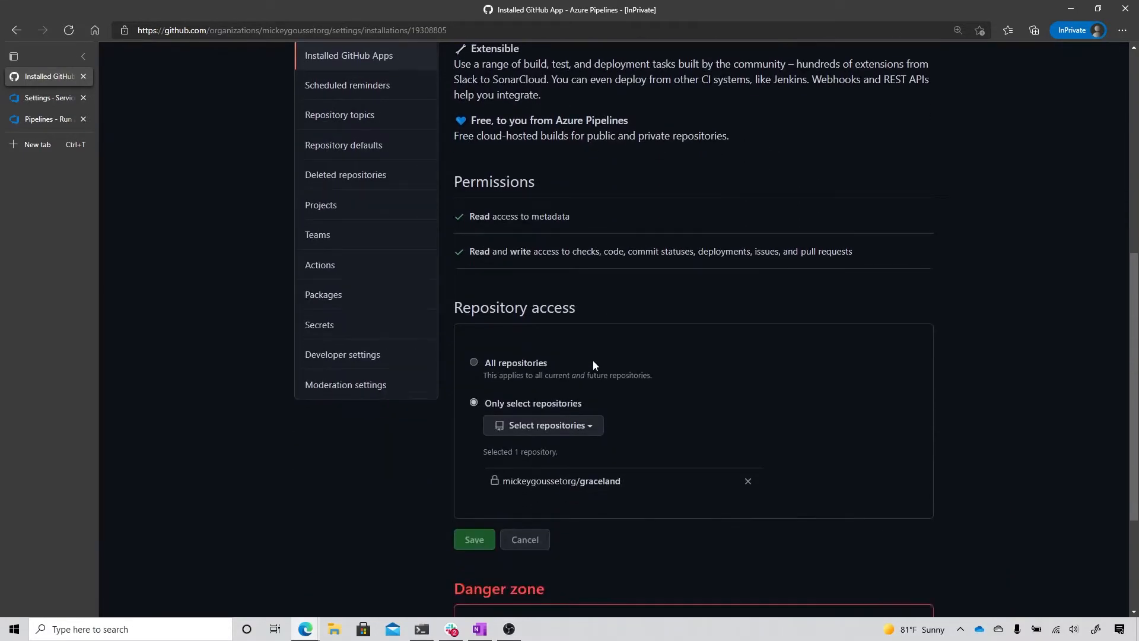
pyautogui.scroll(-2, 392, 77)
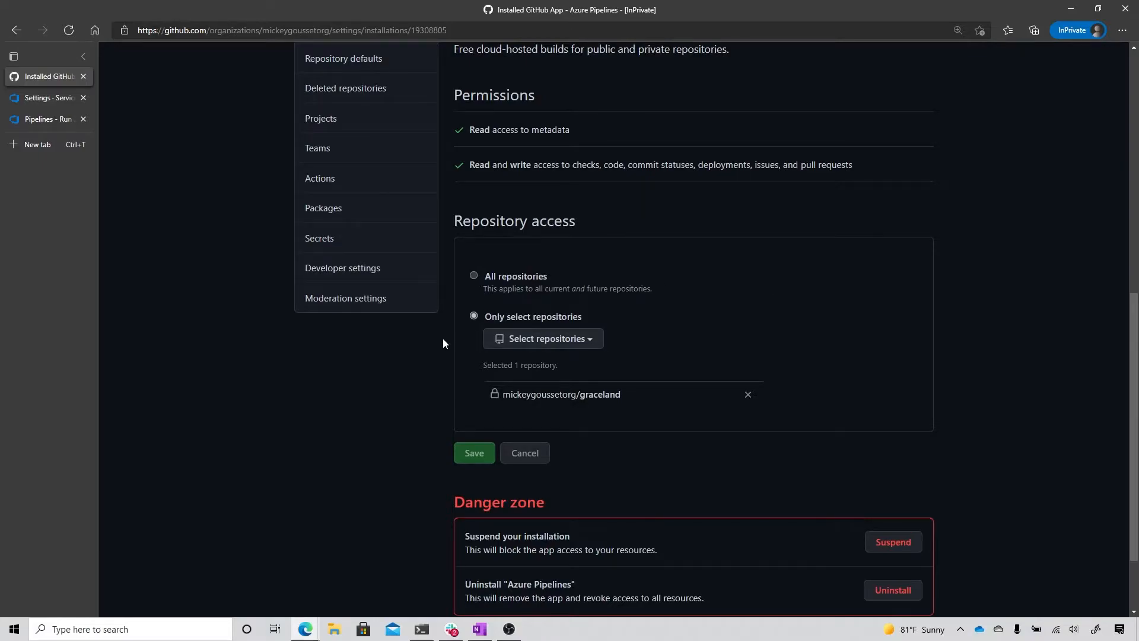
pyautogui.scroll(8, 444, 338)
pyautogui.scroll(2, 444, 318)
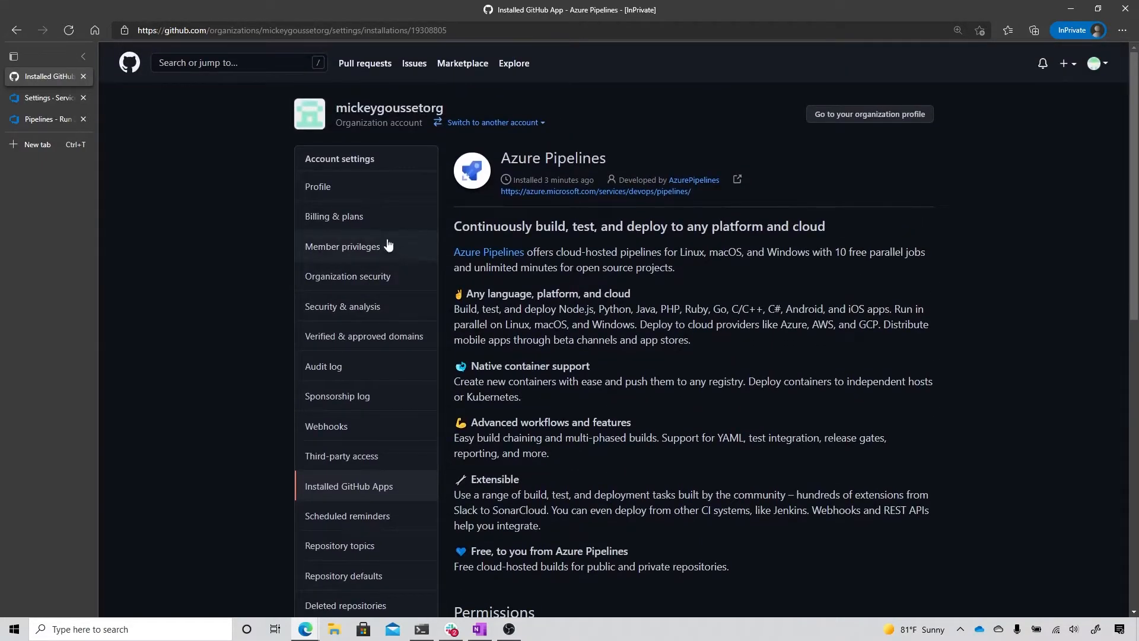
# Step: Examine the Azure Pipelines plan in the organization's billing and plans settings
pyautogui.click(333, 220)
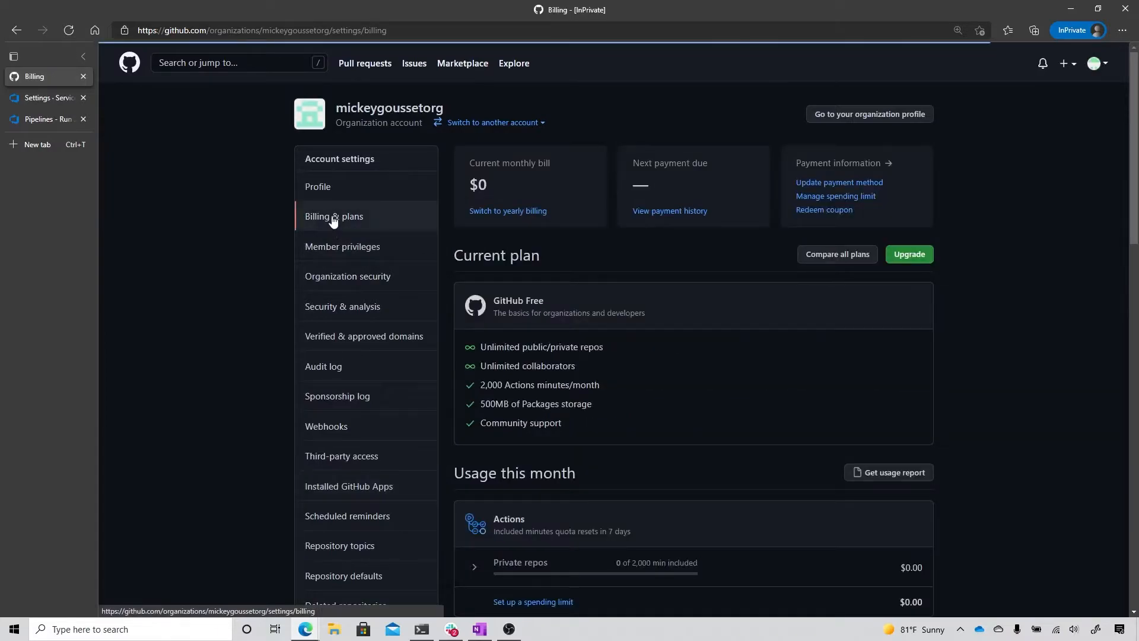
pyautogui.scroll(-12, 829, 394)
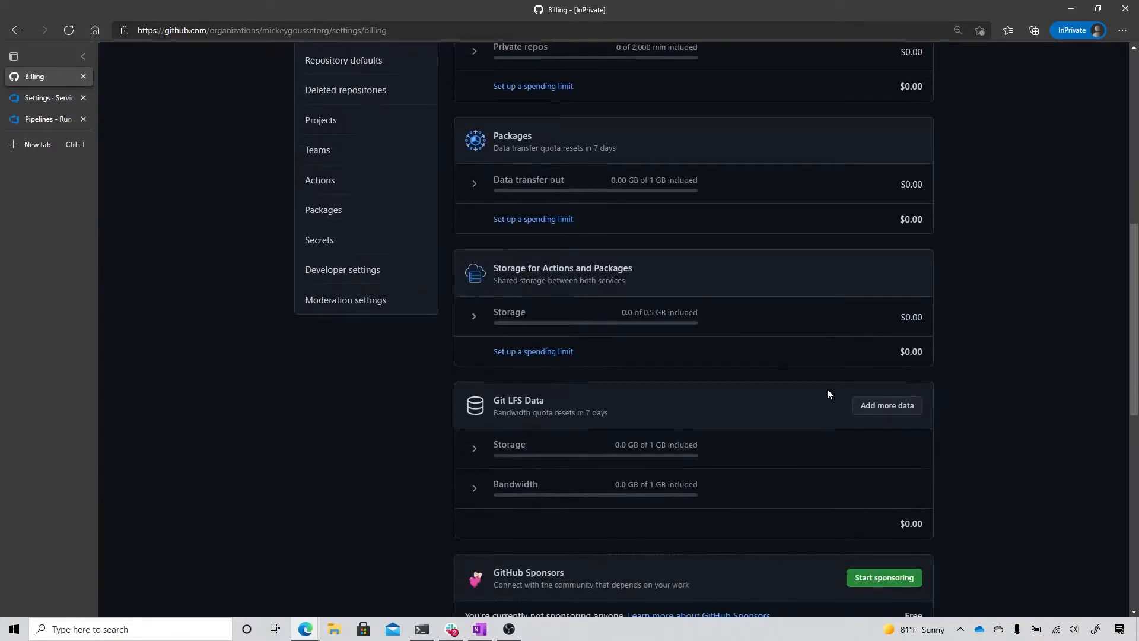
pyautogui.scroll(-3, 829, 394)
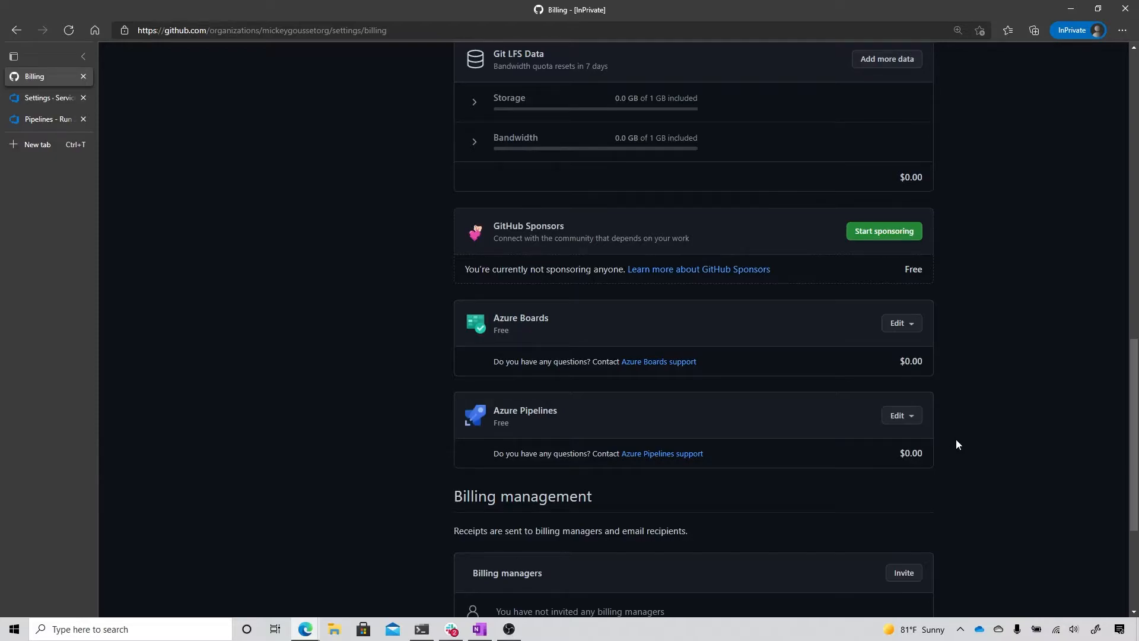
# Step: In Azure DevOps, inspect the GitHub service connection in the graceland project's settings and check whether it can be edited
pyautogui.click(60, 101)
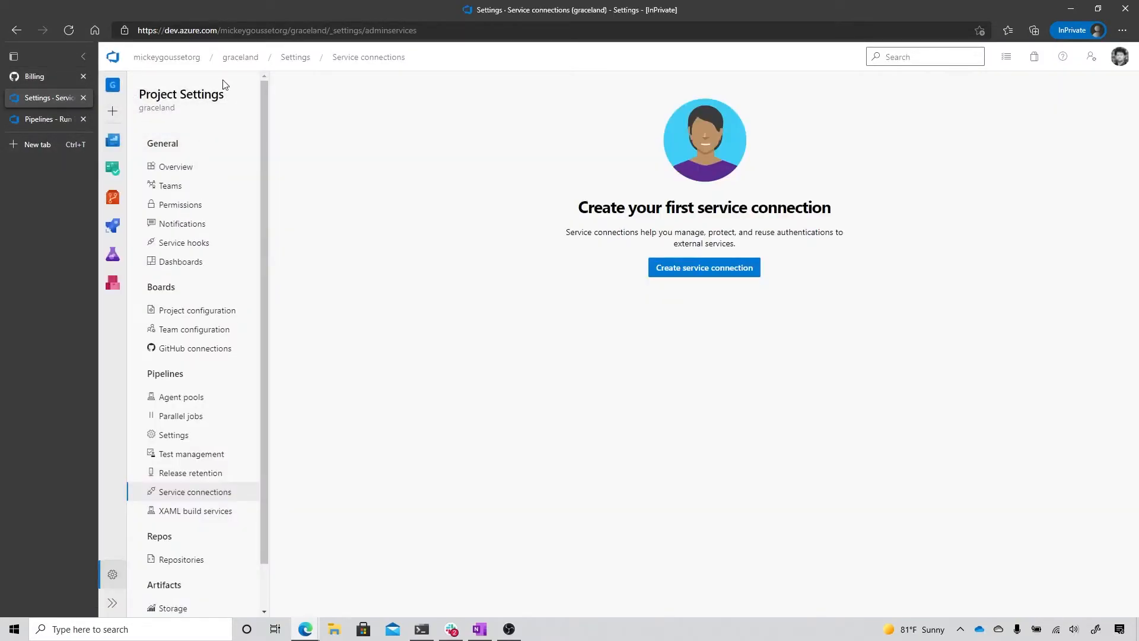
pyautogui.click(238, 59)
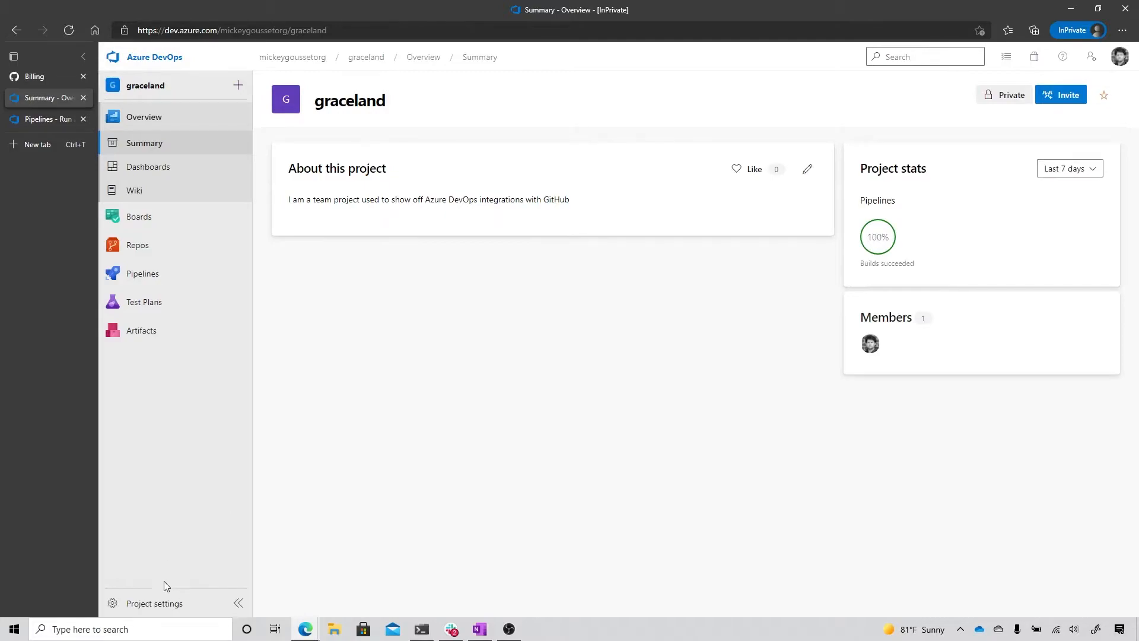
pyautogui.click(153, 603)
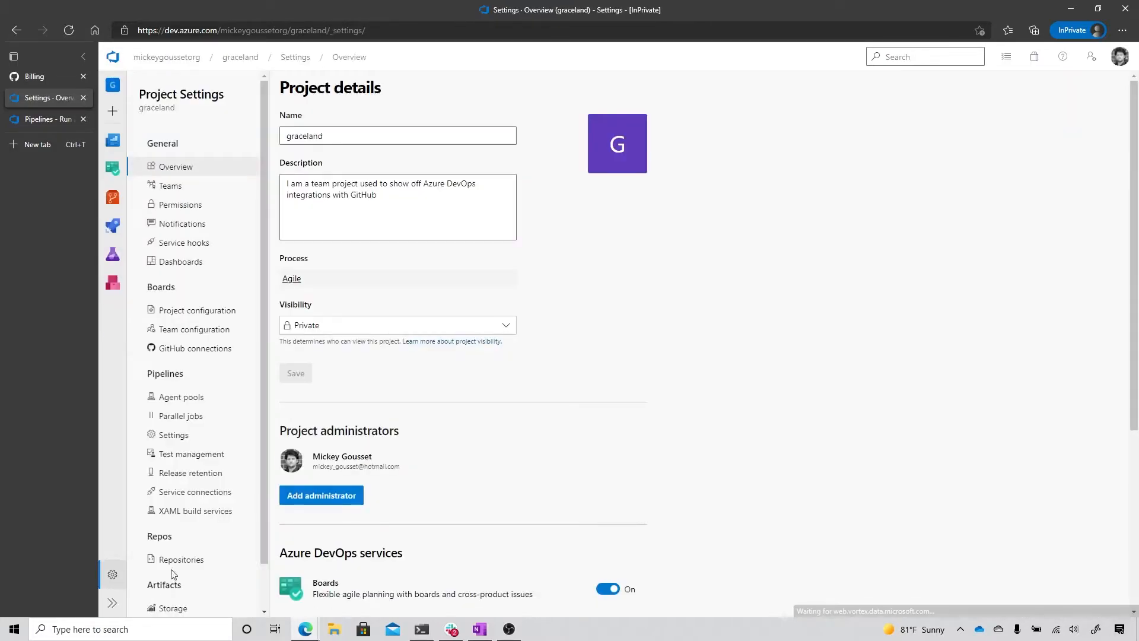
pyautogui.click(196, 496)
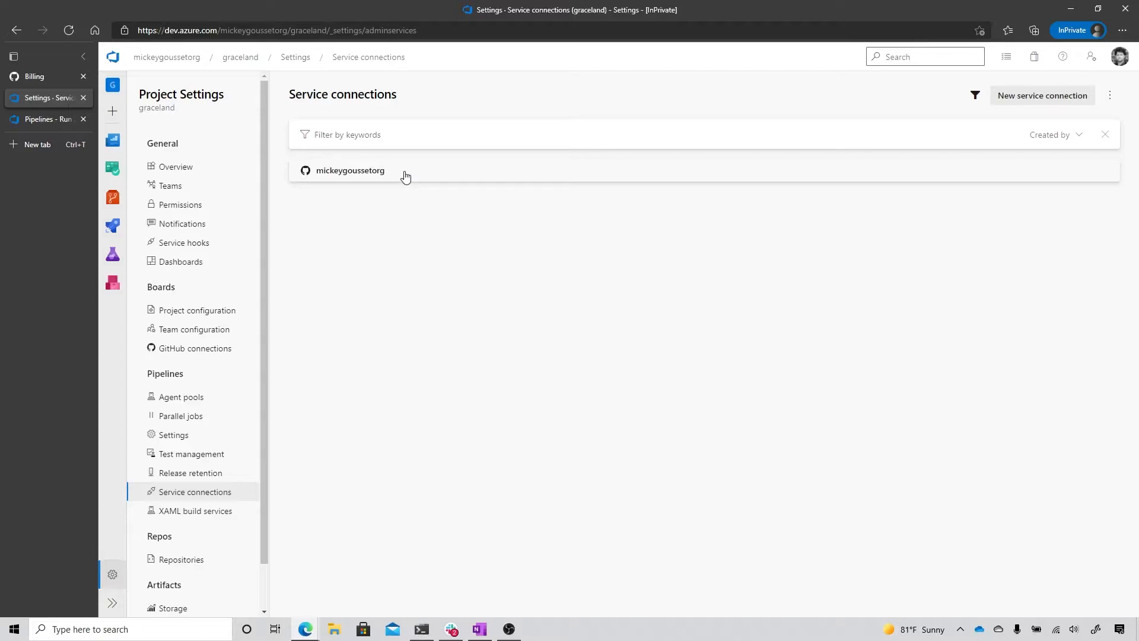
pyautogui.click(406, 176)
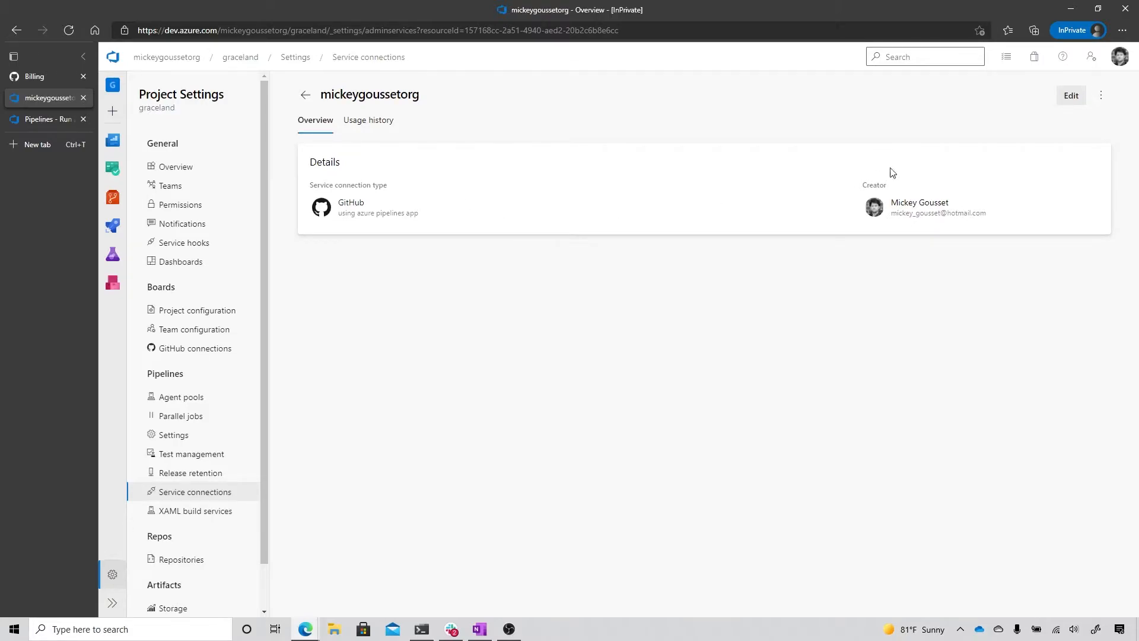
pyautogui.click(1071, 96)
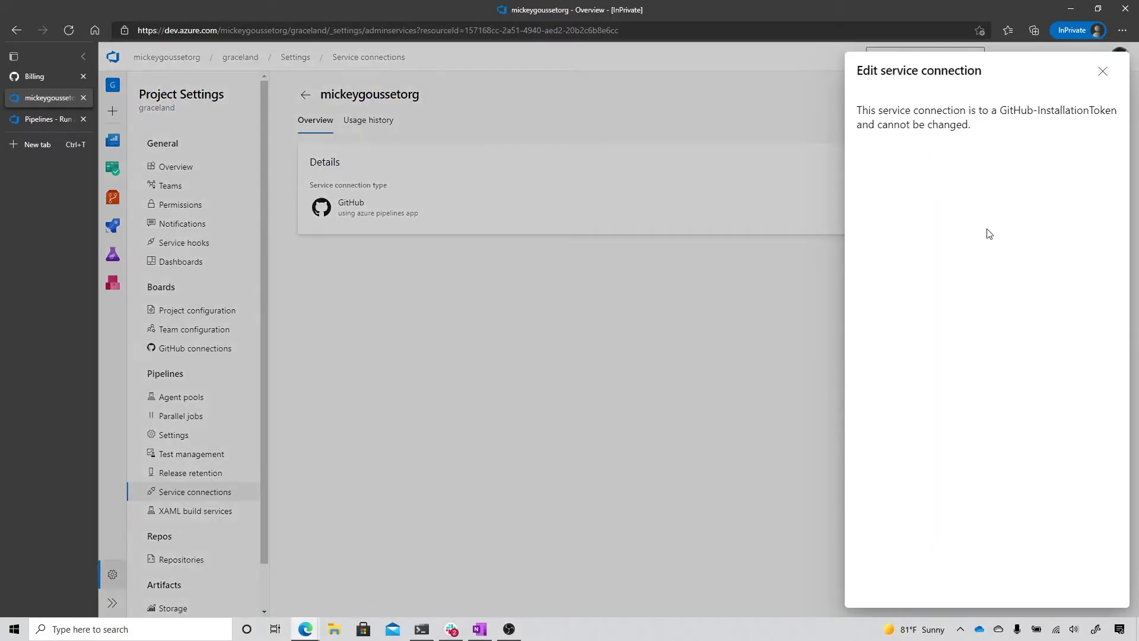
pyautogui.click(1102, 71)
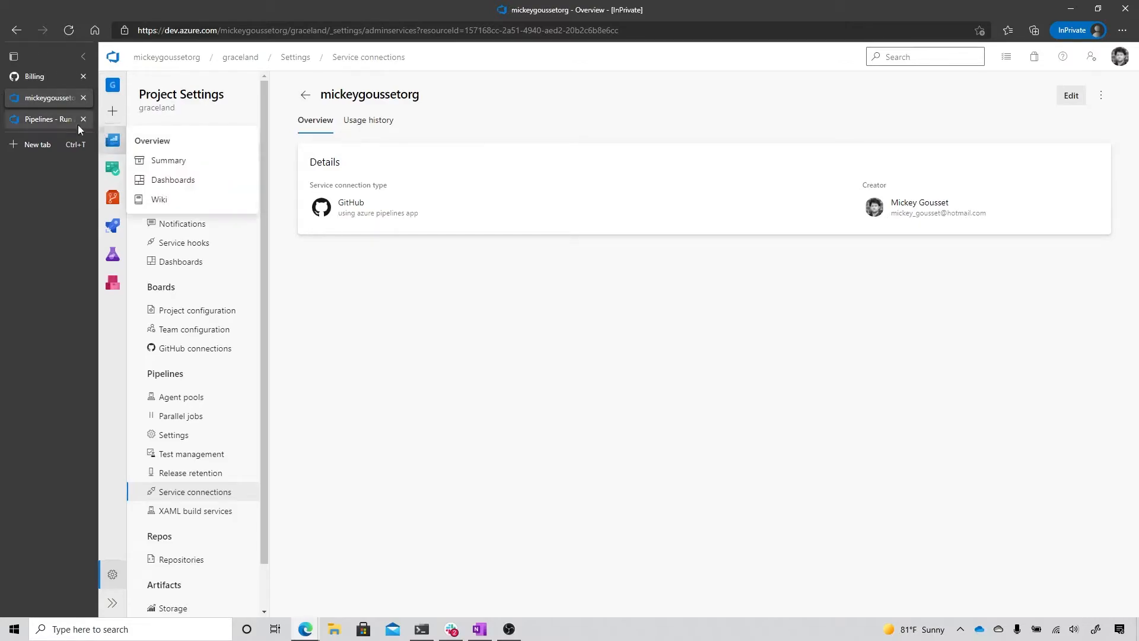
# Step: Check the summary of the first pipeline run and view its job log
pyautogui.click(31, 118)
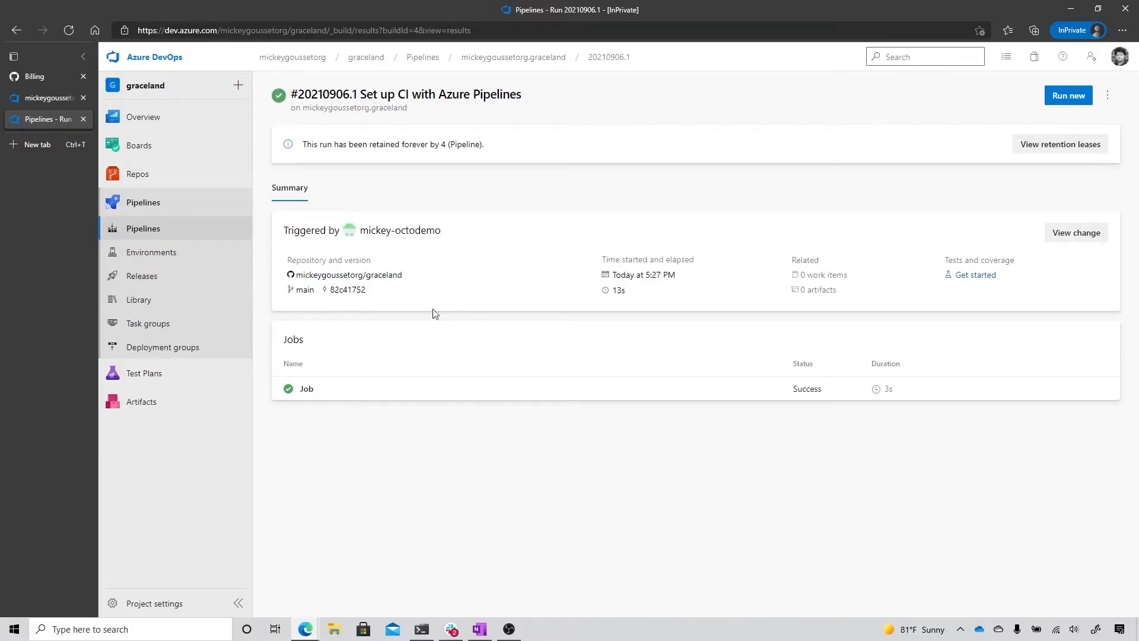
pyautogui.click(305, 391)
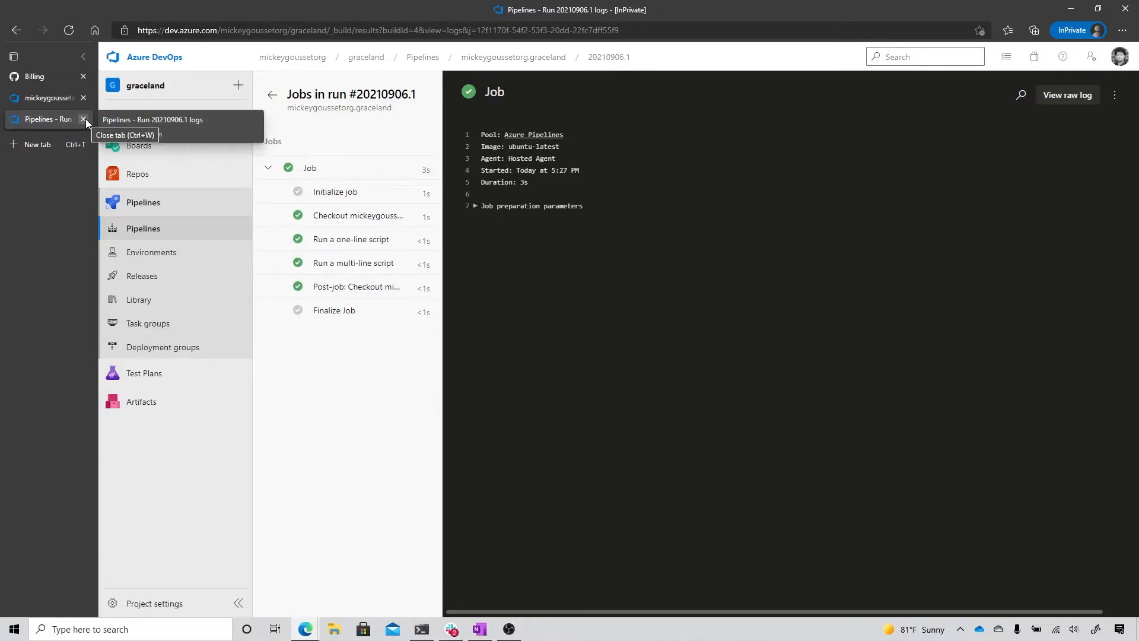
# Step: On GitHub, add the line "Triggering a pipeline" below the description in the graceland repository's README.md
pyautogui.click(37, 78)
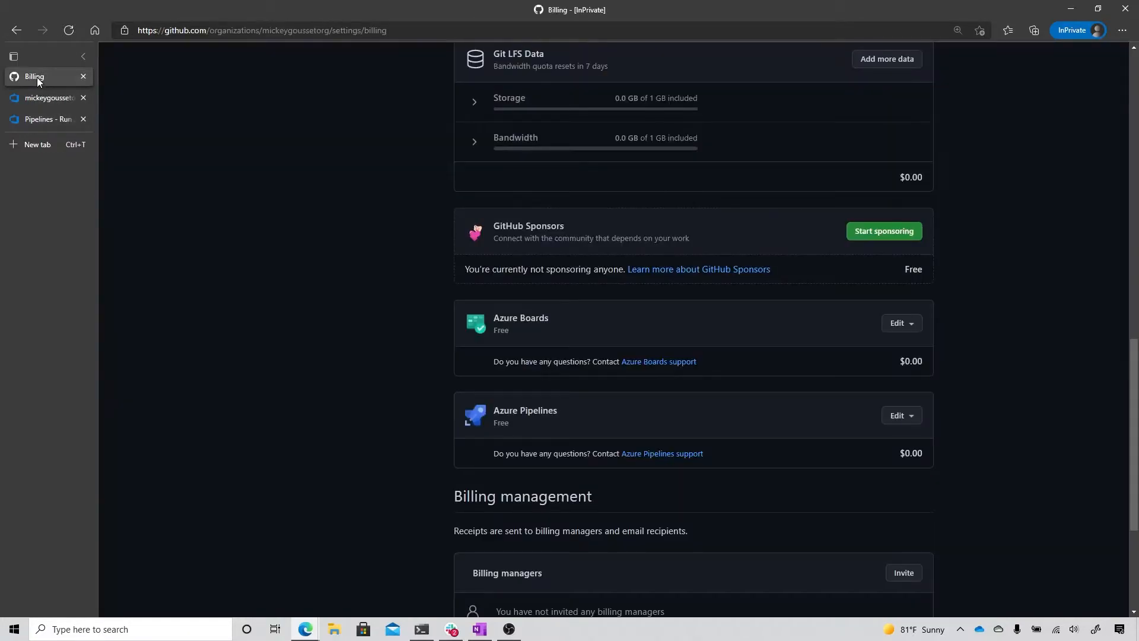
pyautogui.scroll(14, 271, 200)
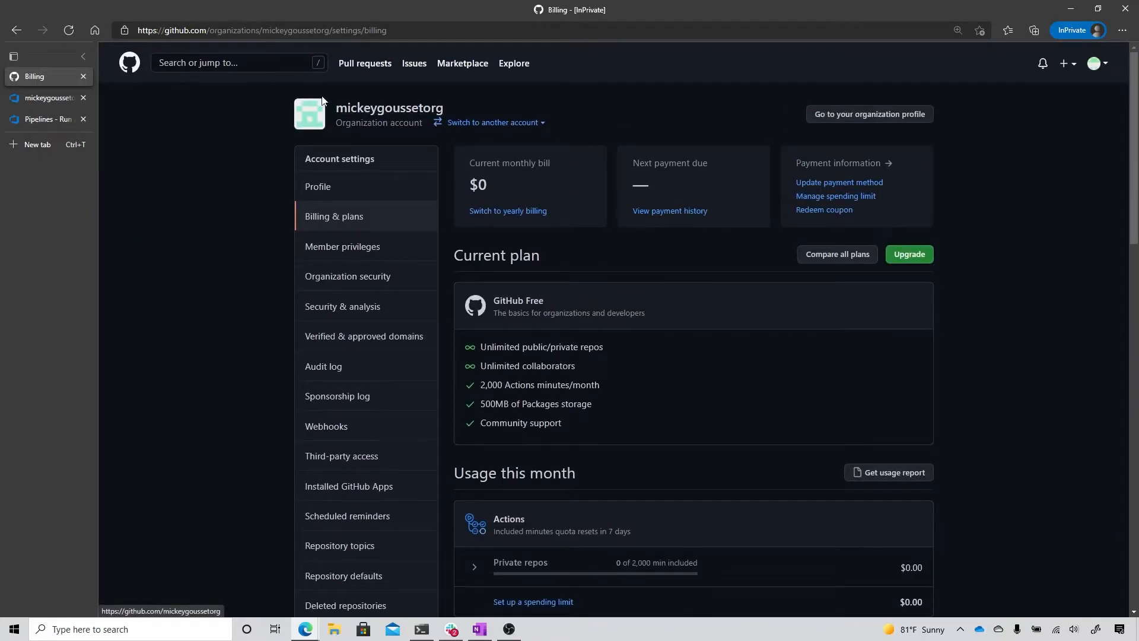
pyautogui.click(377, 110)
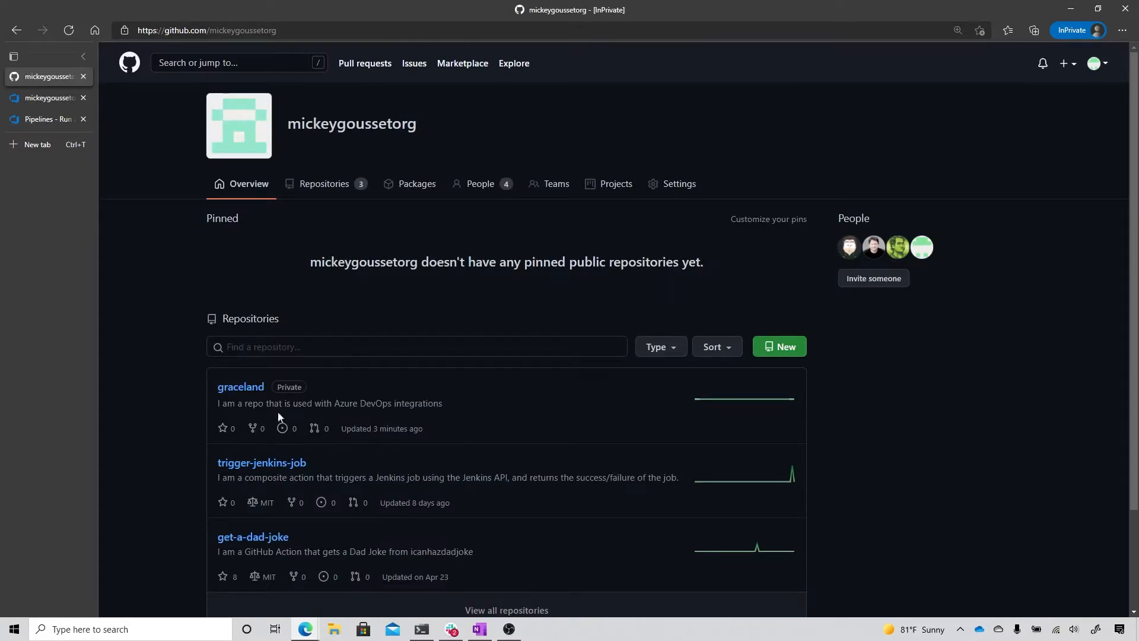
pyautogui.click(237, 398)
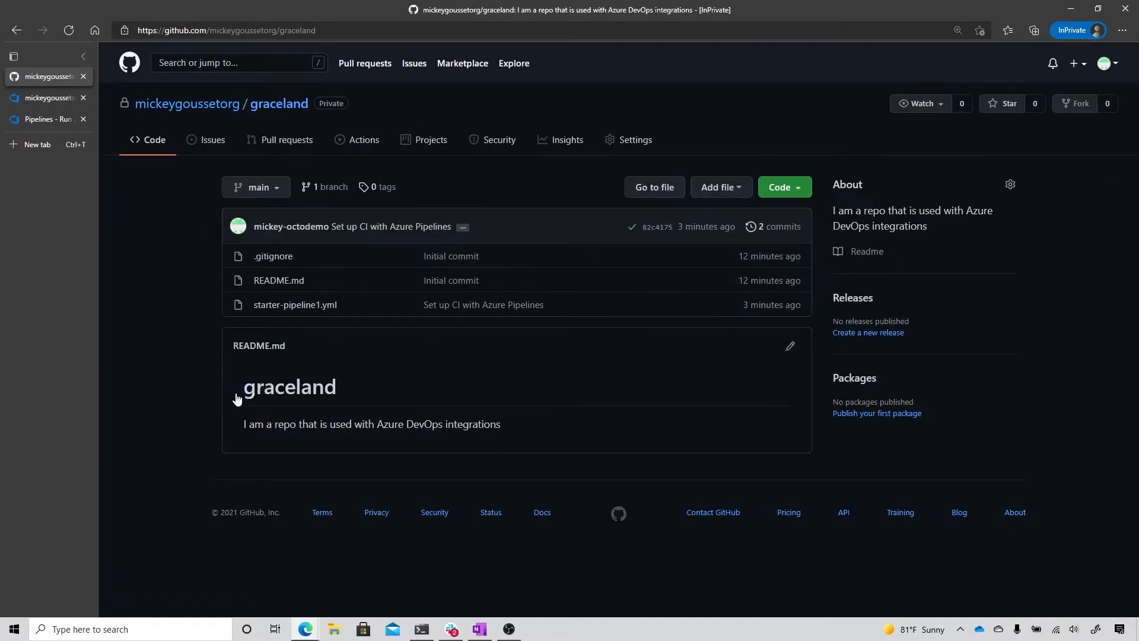
pyautogui.click(791, 348)
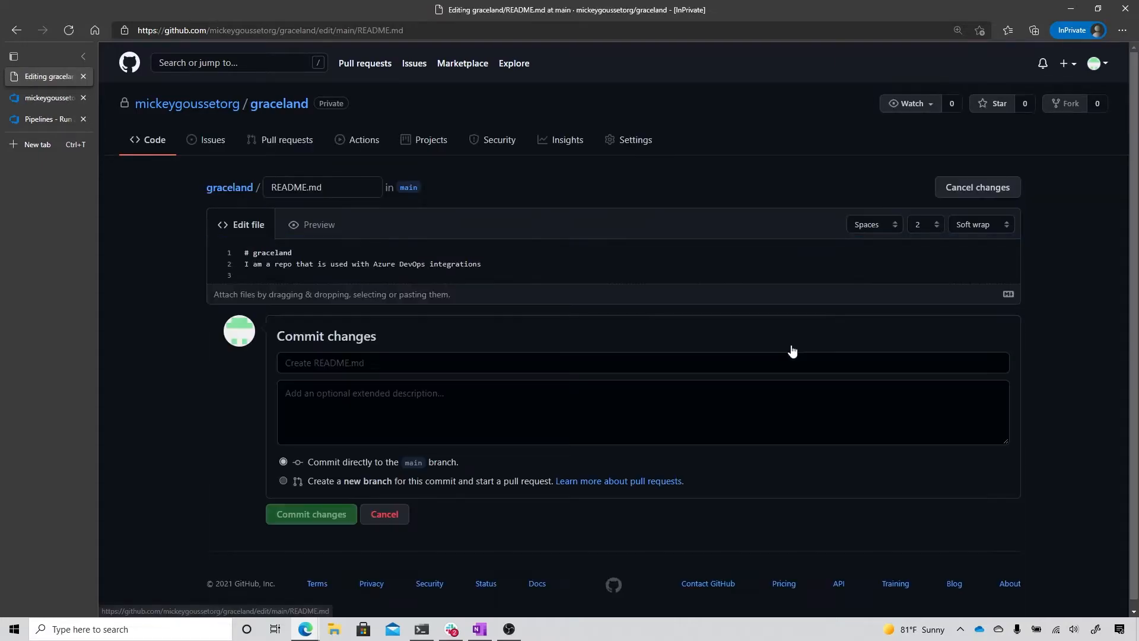
pyautogui.click(533, 262)
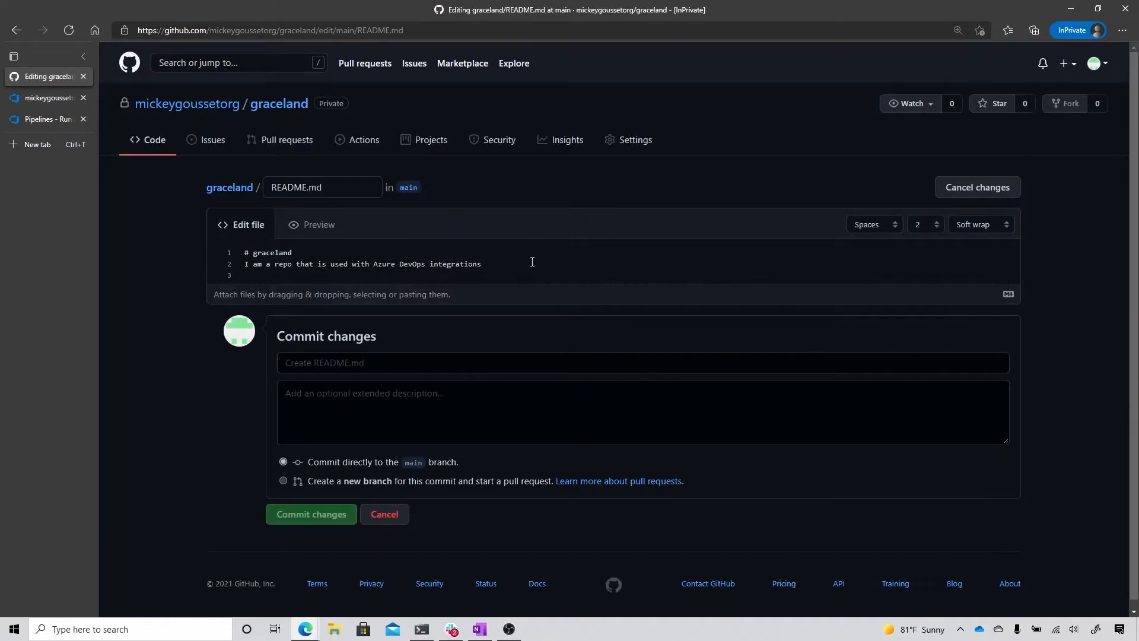
pyautogui.press('Return')
pyautogui.press('Return')
pyautogui.write('Triggering')
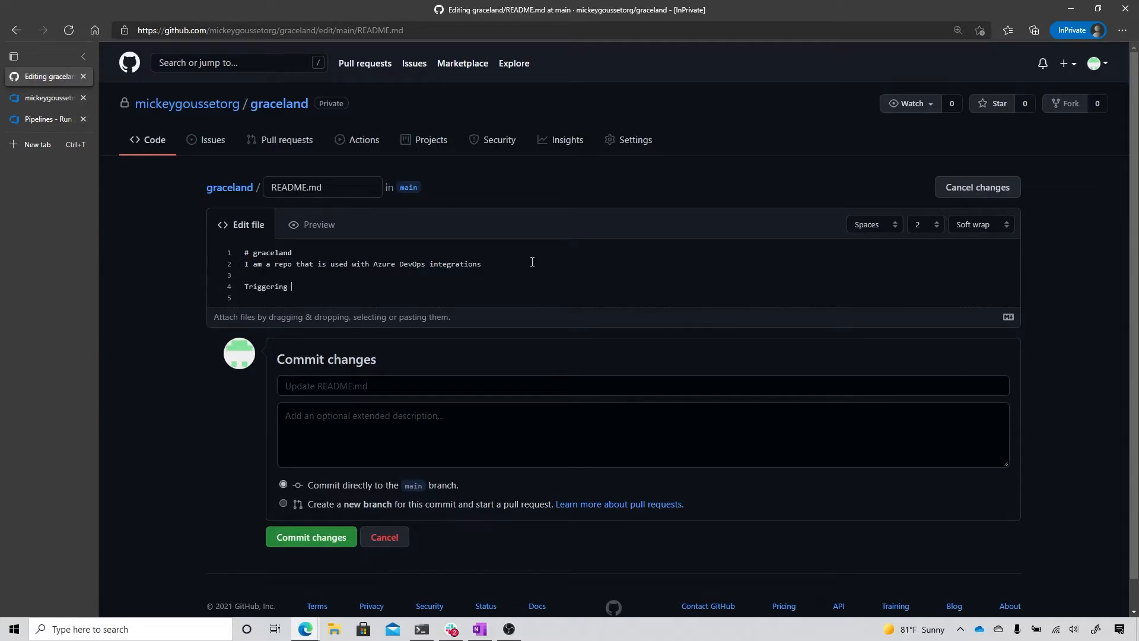
pyautogui.write(' a pipeline')
# Step: Commit the README.md change directly to the main branch with the message "Triggering a pipeline"
pyautogui.click(475, 387)
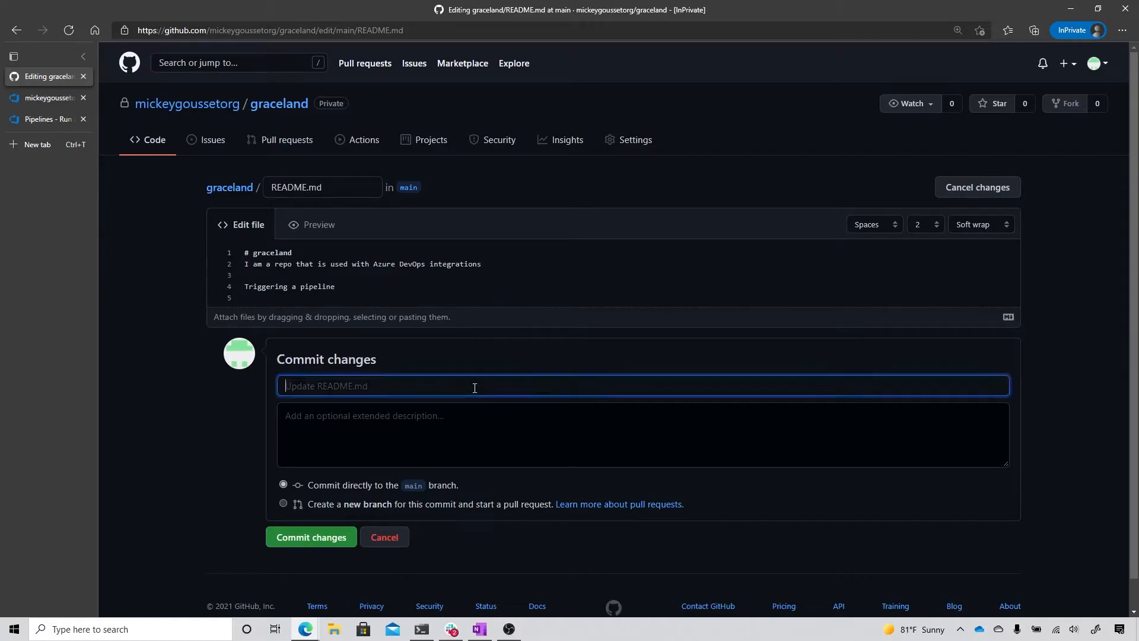
pyautogui.write('Triggering a pipeline')
pyautogui.click(326, 544)
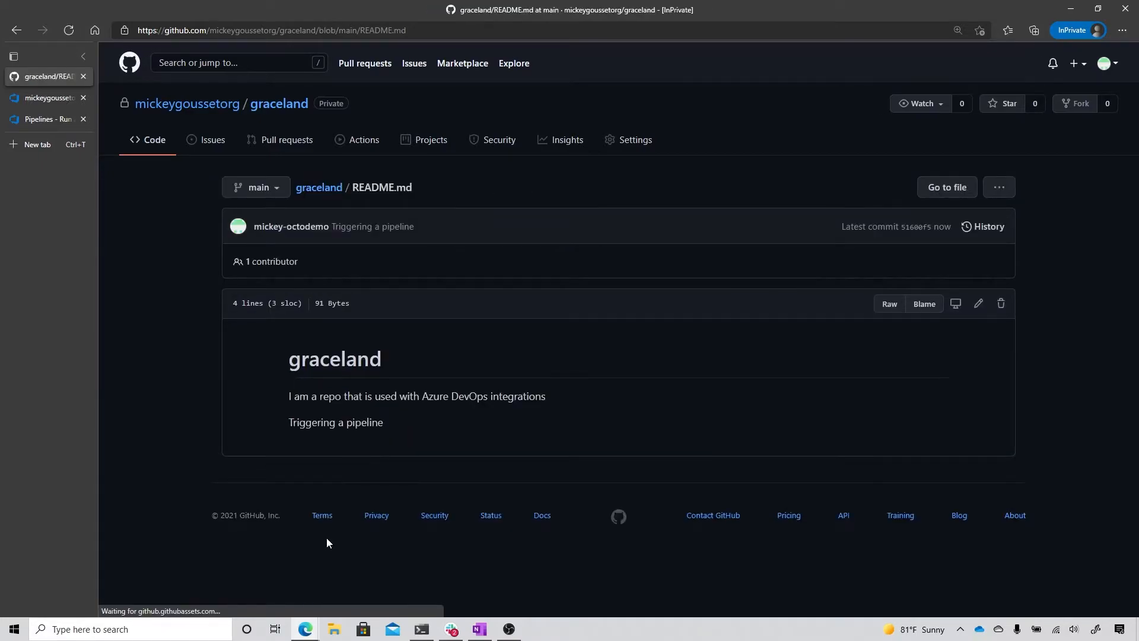
# Step: In Azure DevOps, view the graceland pipeline's runs and examine the "Triggering a pipeline" run
pyautogui.click(37, 119)
pyautogui.moveTo(131, 159)
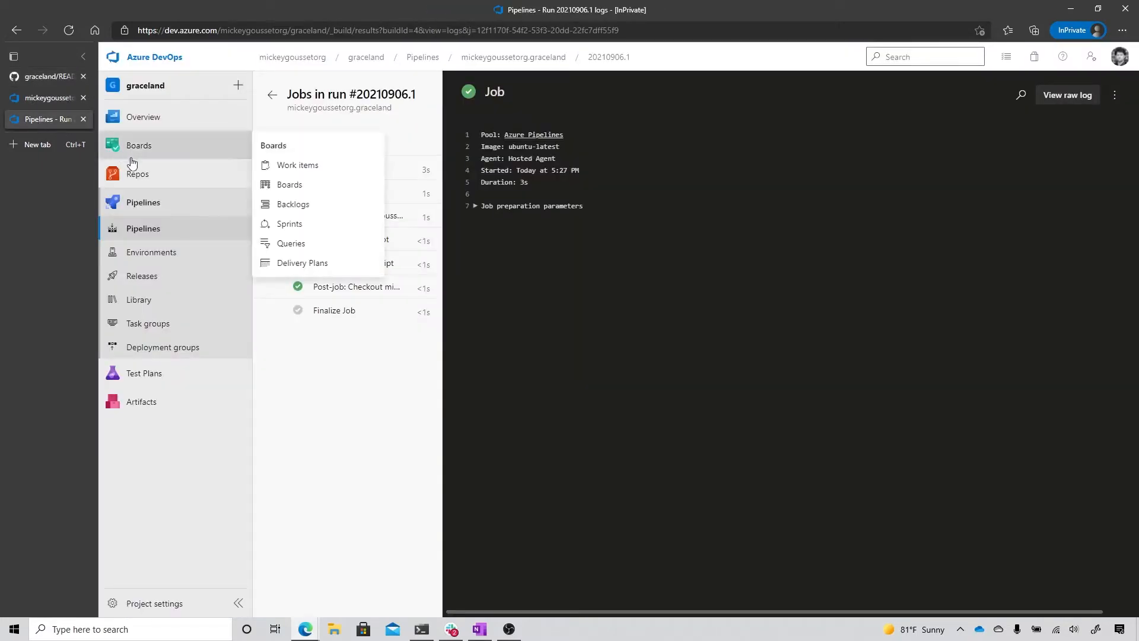
pyautogui.click(148, 226)
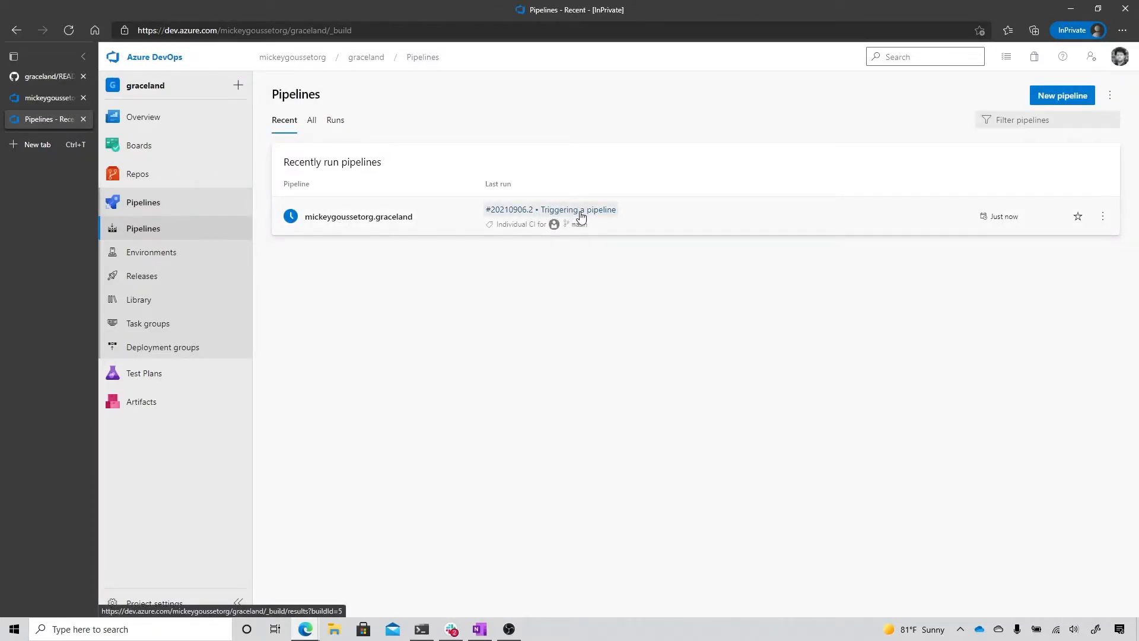
pyautogui.click(340, 220)
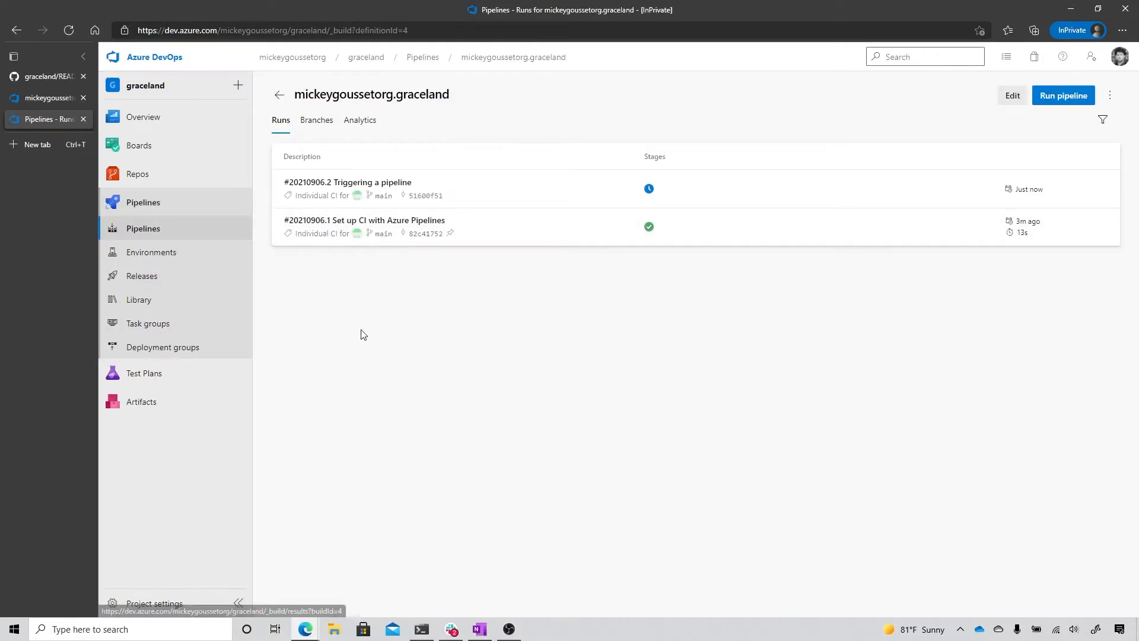
pyautogui.click(341, 183)
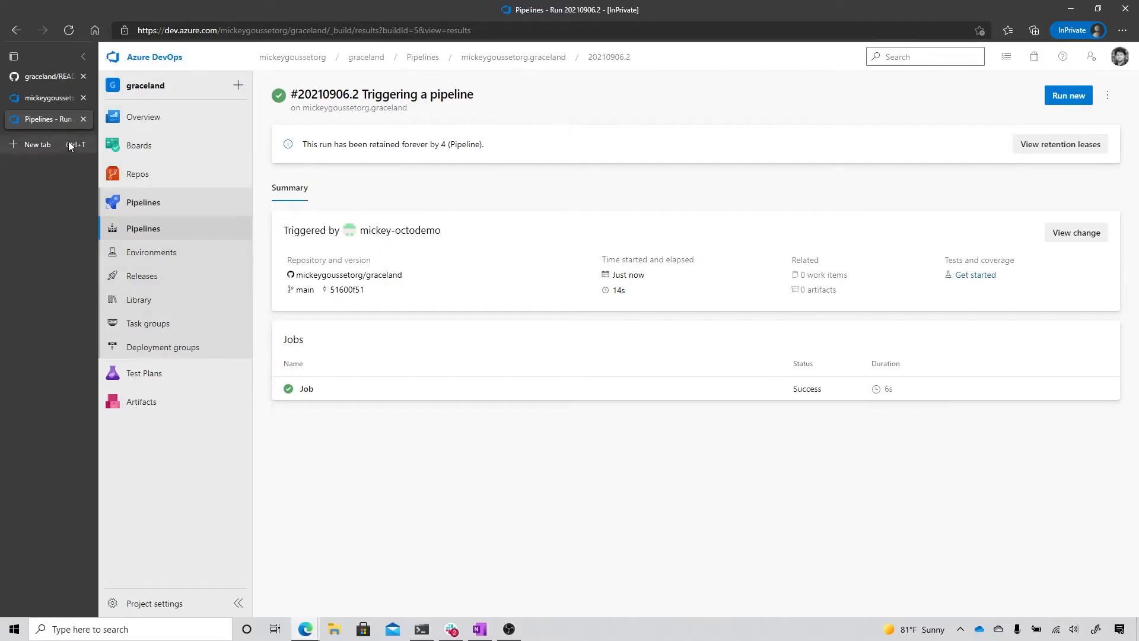
# Step: On GitHub, start a new repository named graceland-api in graceland's organization, with the description "I am a second repo to have azure devops integrations"
pyautogui.click(49, 78)
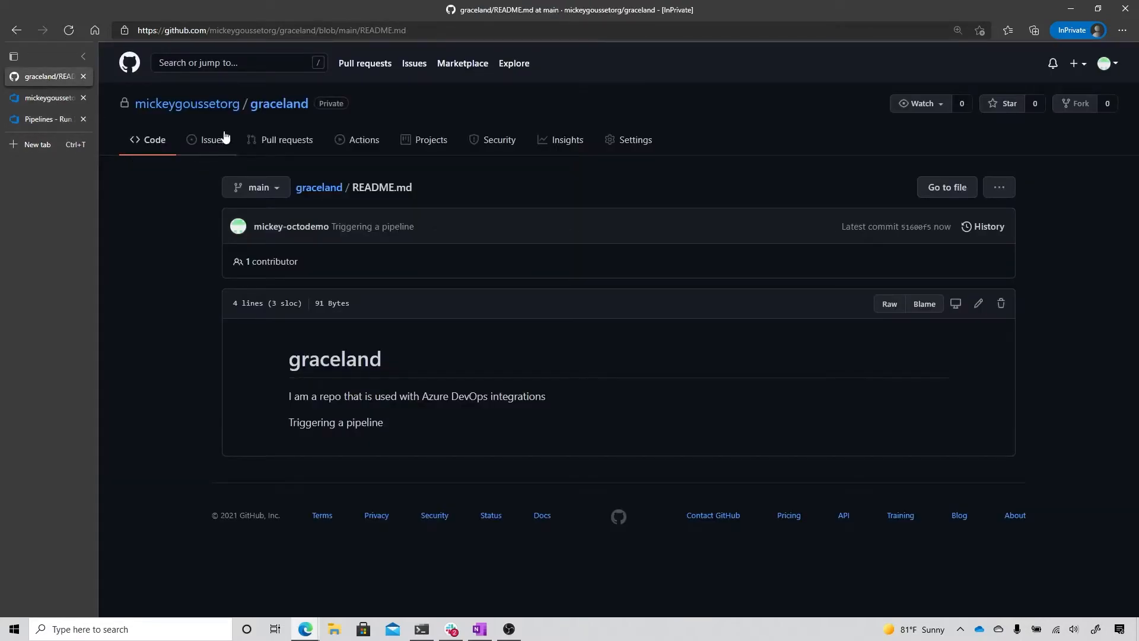
pyautogui.click(229, 105)
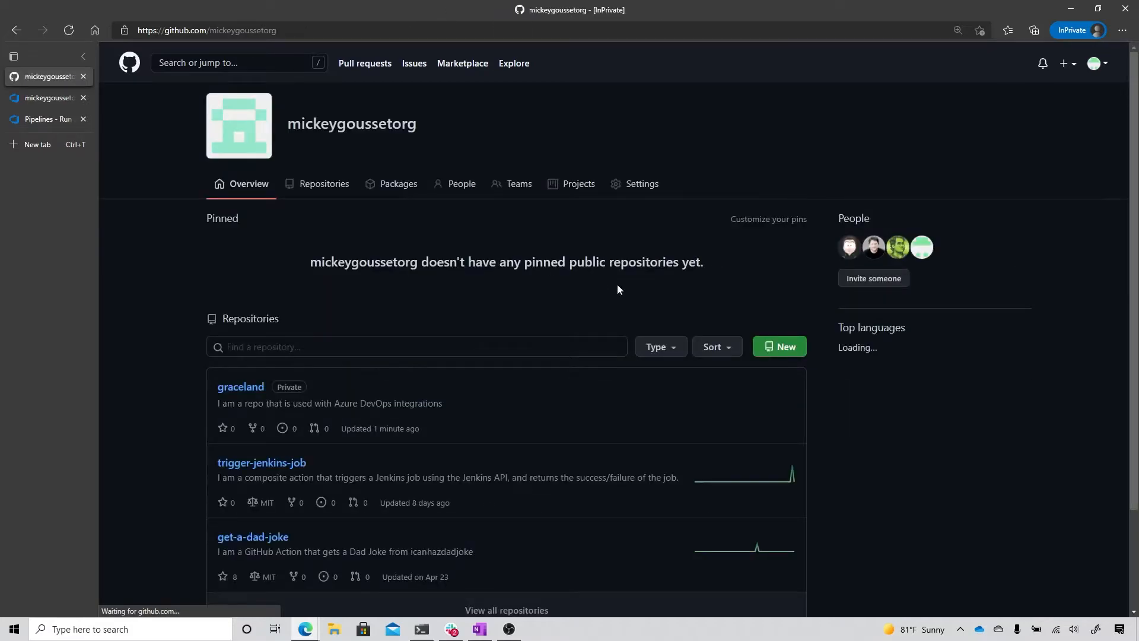
pyautogui.click(782, 356)
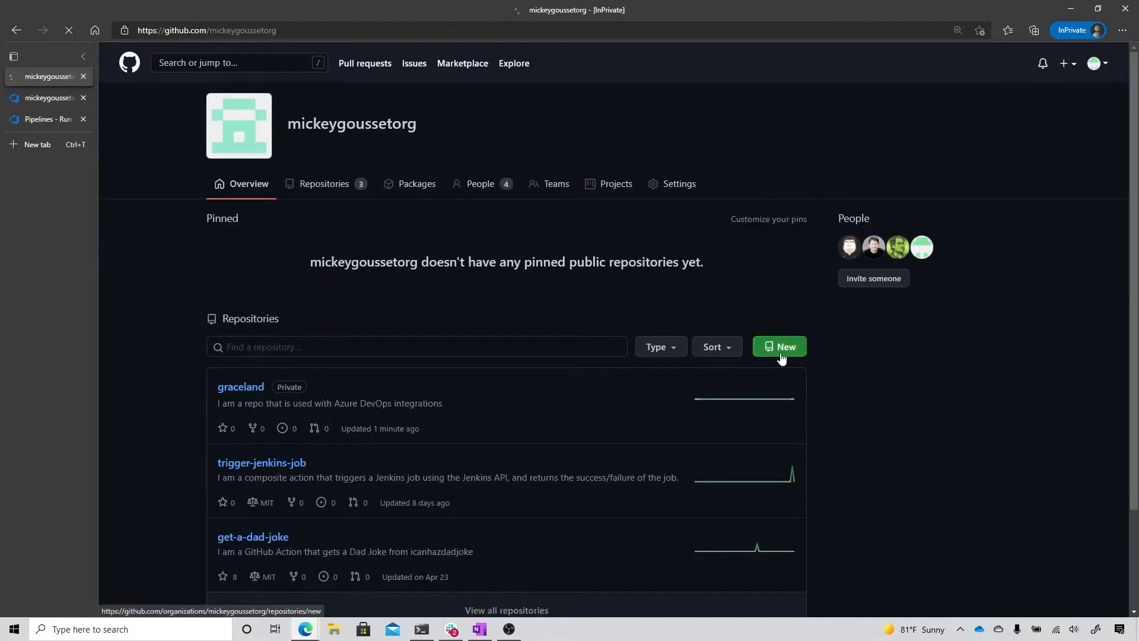
pyautogui.click(608, 221)
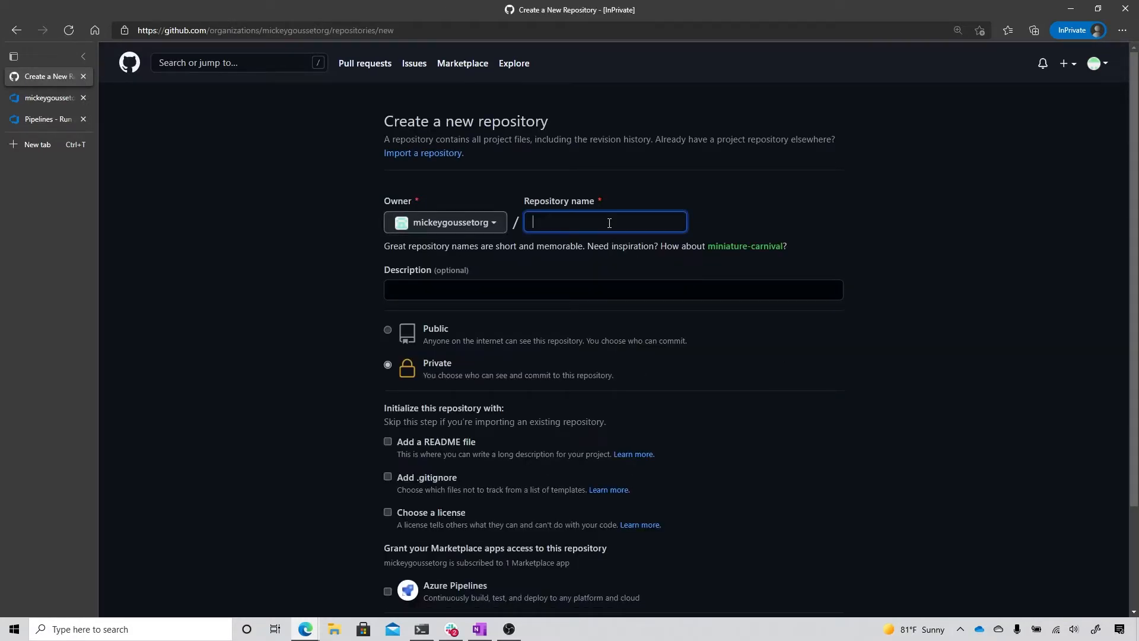
pyautogui.write('graceland-api')
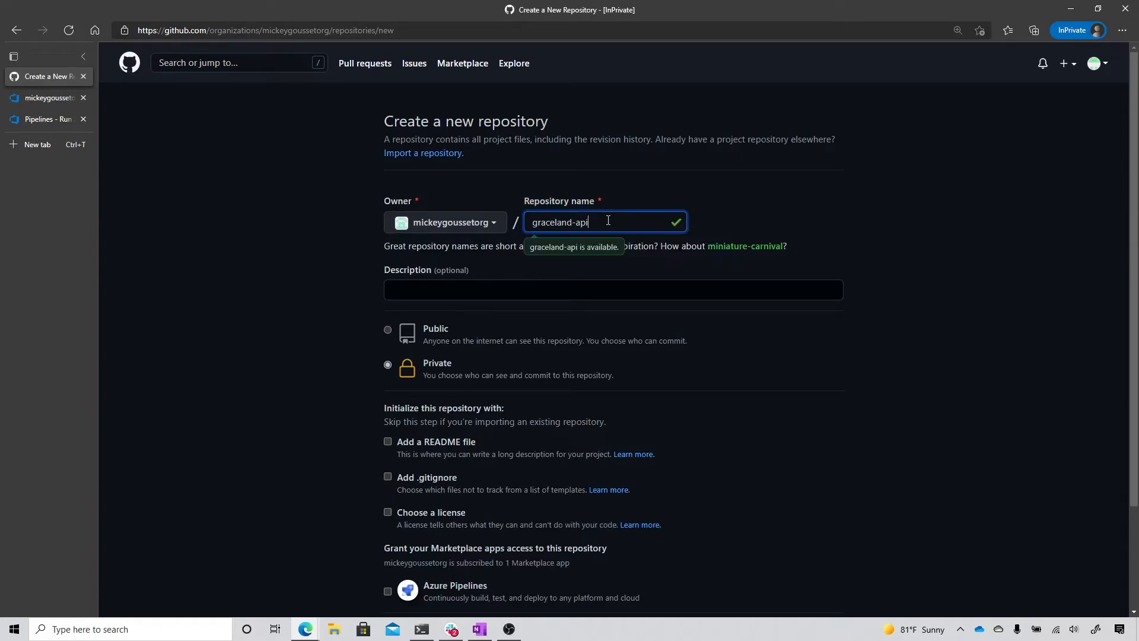
pyautogui.click(585, 290)
pyautogui.write('I am a second r')
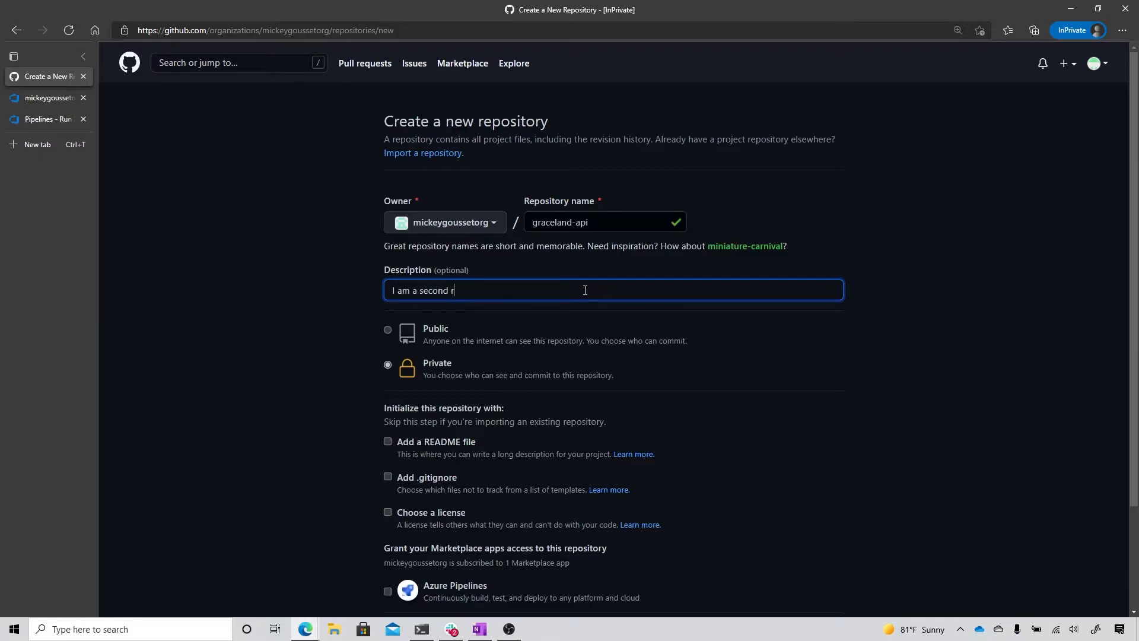
pyautogui.write('epo to have aure d')
pyautogui.press('BackSpace')
pyautogui.press('BackSpace')
pyautogui.write('zure devops integrations')
# Step: Include a README file and a .gitignore based on the VisualStudio template, and create the graceland-api repository
pyautogui.click(388, 442)
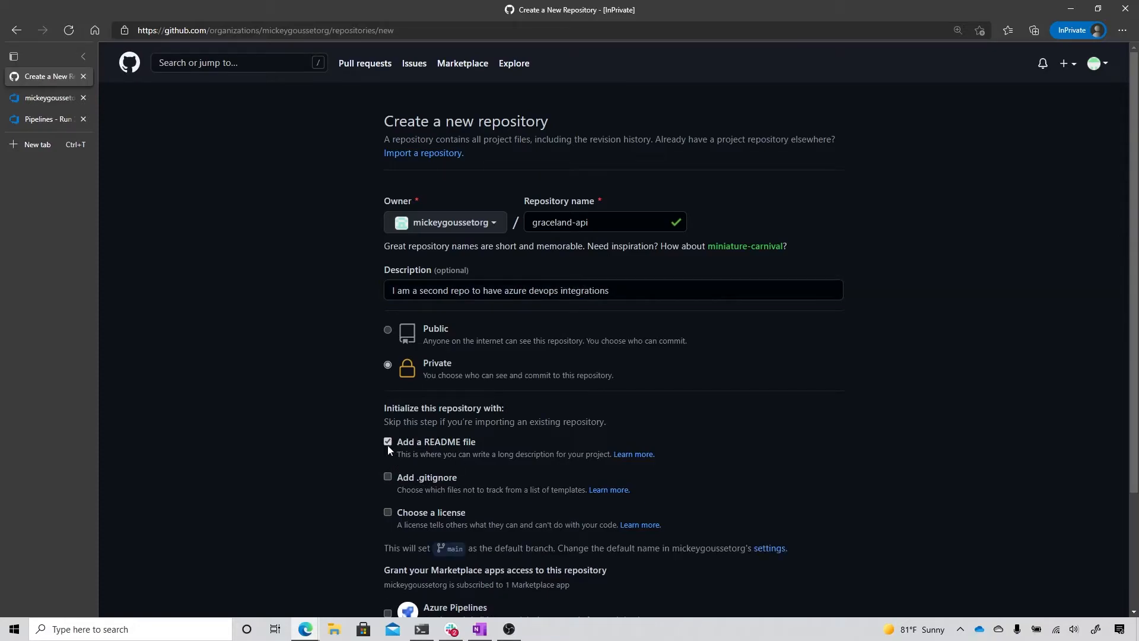
pyautogui.click(388, 478)
pyautogui.scroll(-3, 950, 467)
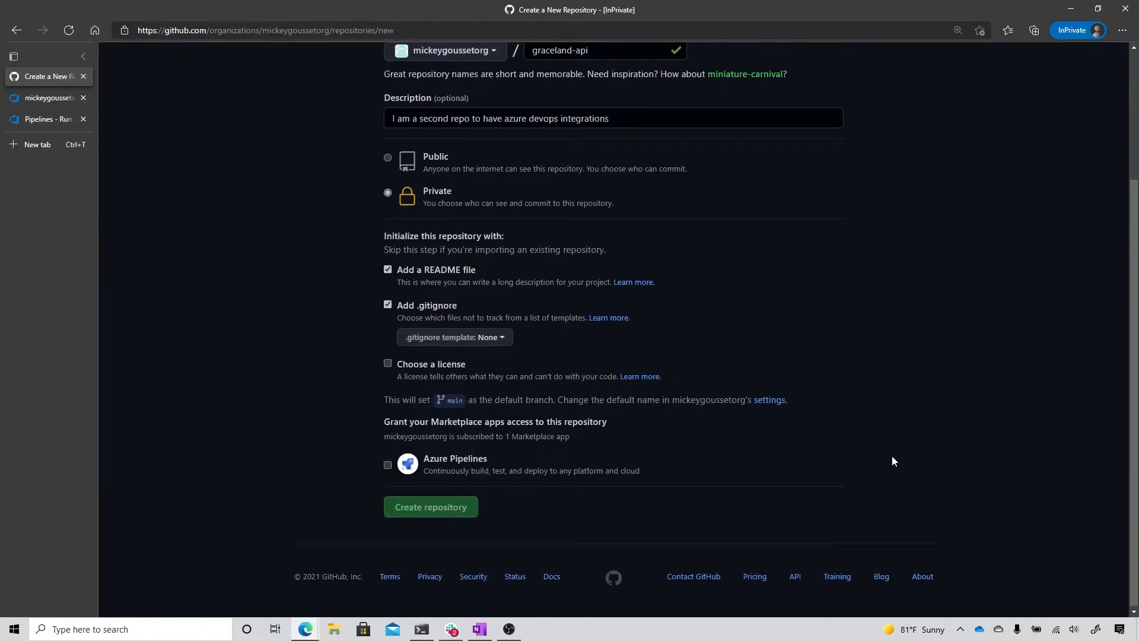
pyautogui.click(490, 338)
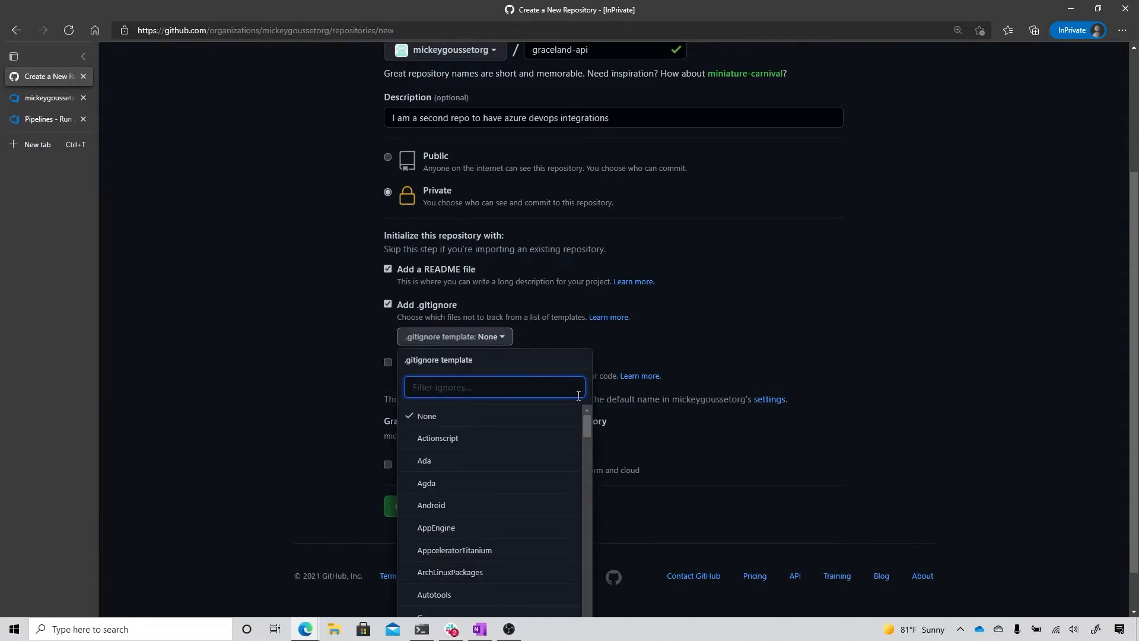
pyautogui.moveTo(586, 419); pyautogui.dragTo(596, 619)
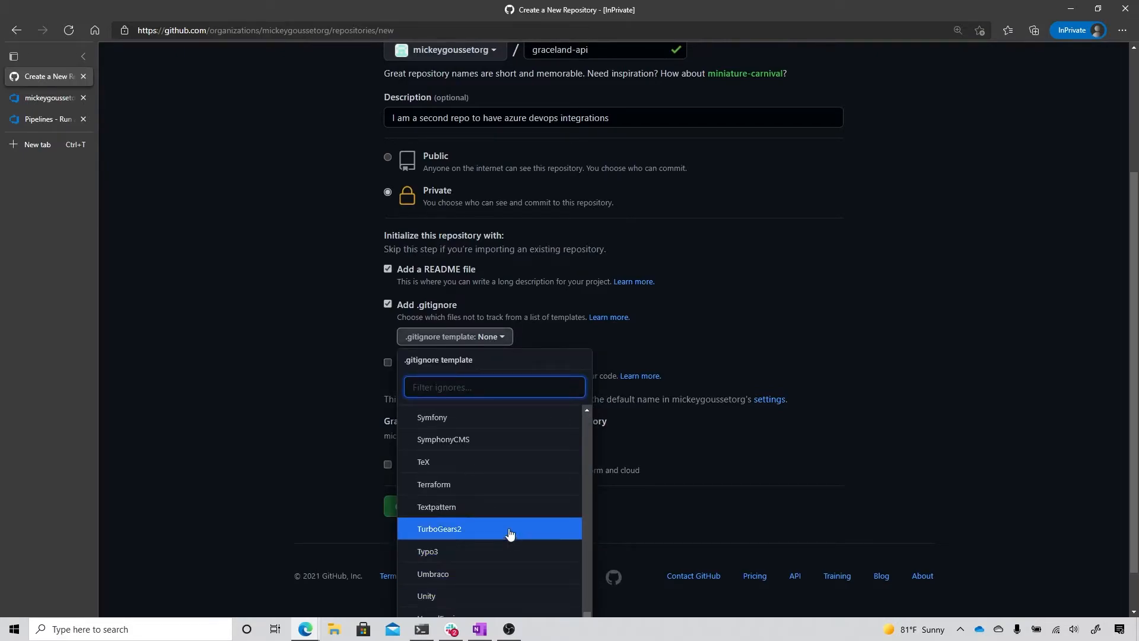
pyautogui.scroll(-1, 505, 529)
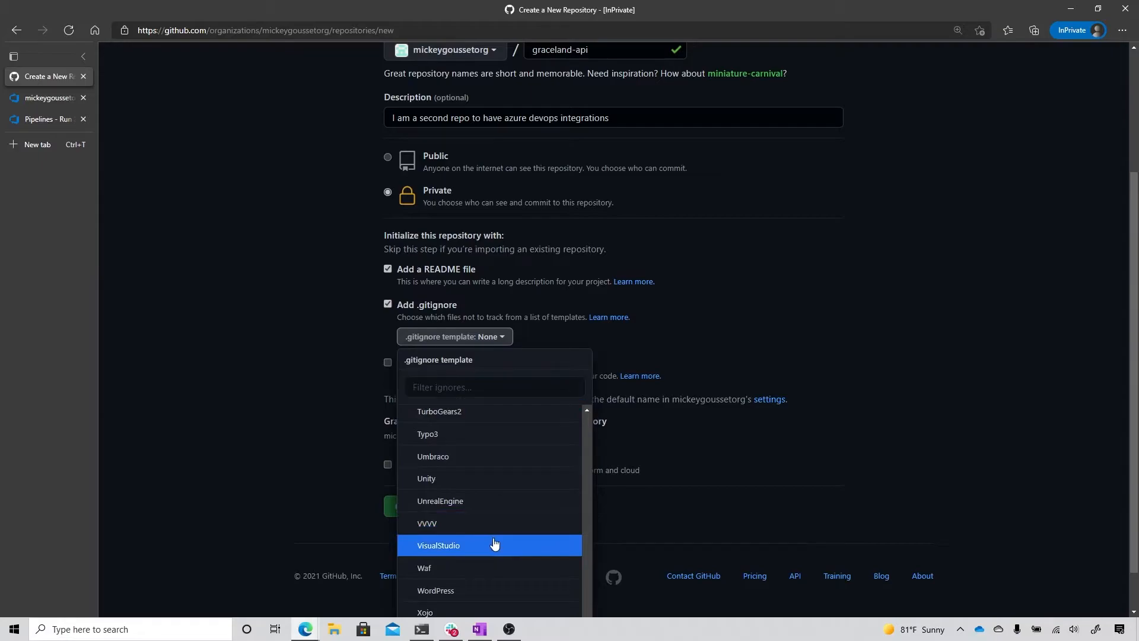
pyautogui.click(491, 542)
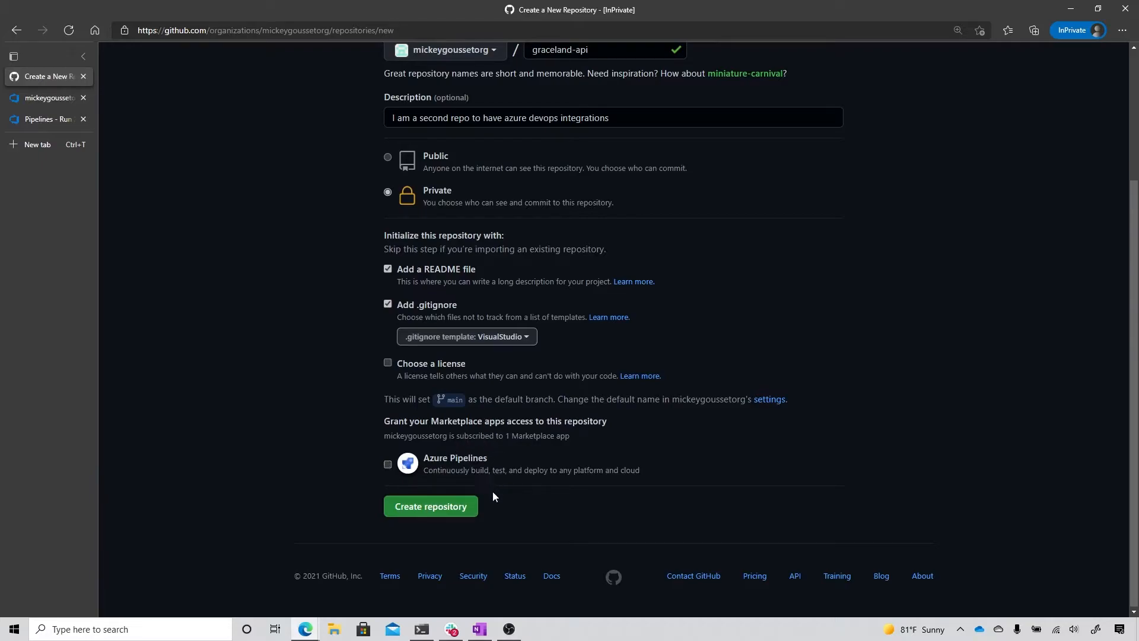
pyautogui.click(446, 511)
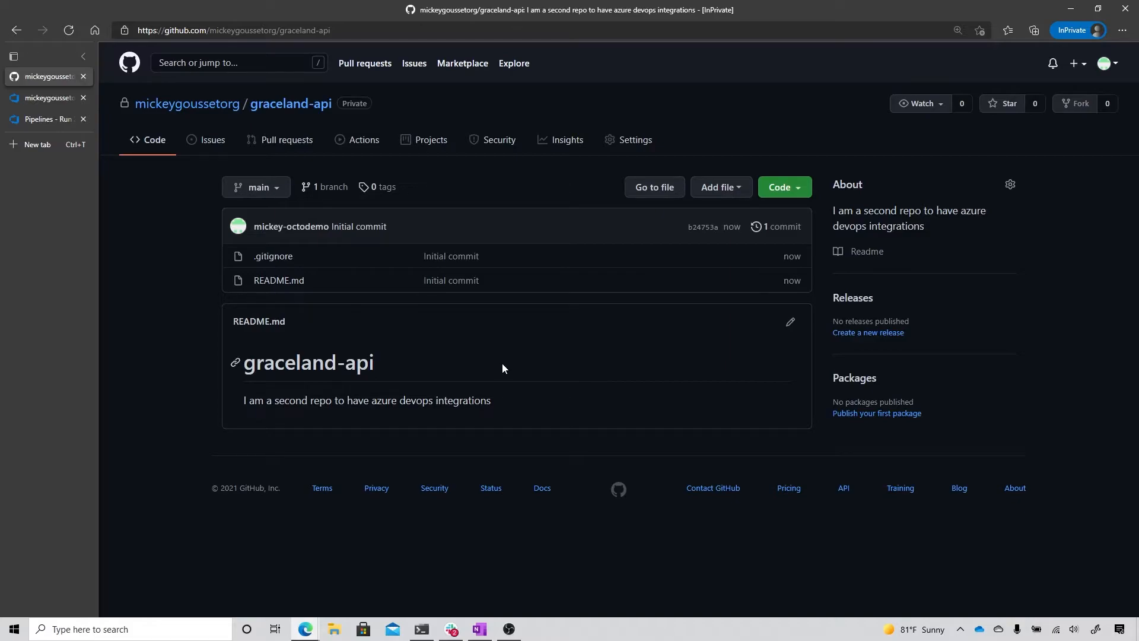
# Step: In the GitHub organization's settings, add graceland-api to the repositories the installed Azure Pipelines app can access and save
pyautogui.click(187, 104)
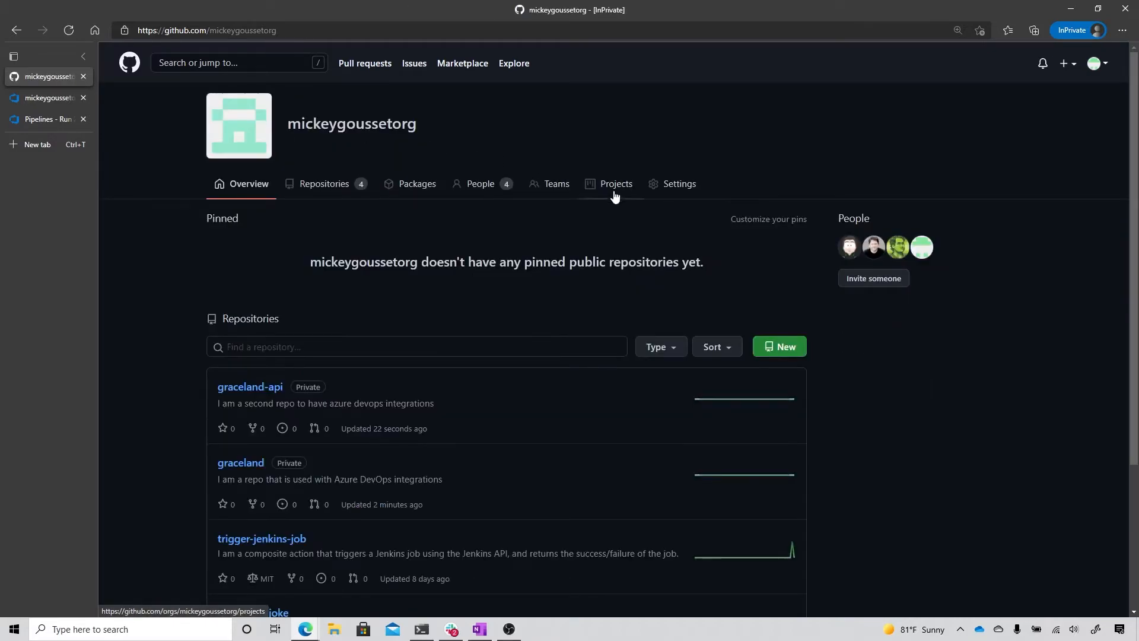
pyautogui.click(686, 188)
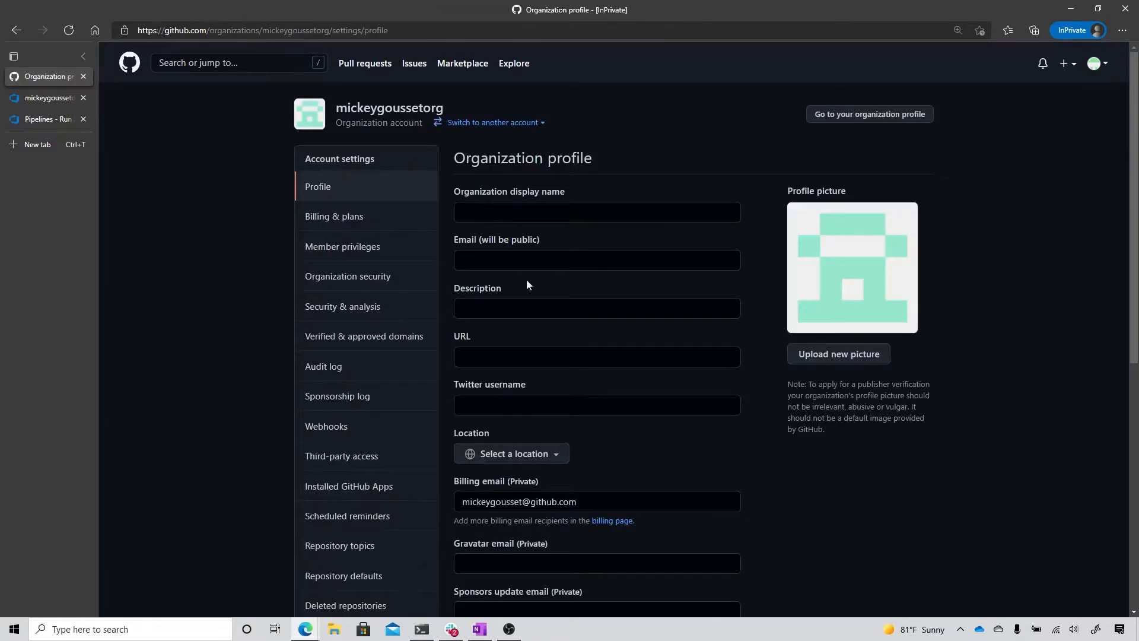
pyautogui.click(363, 493)
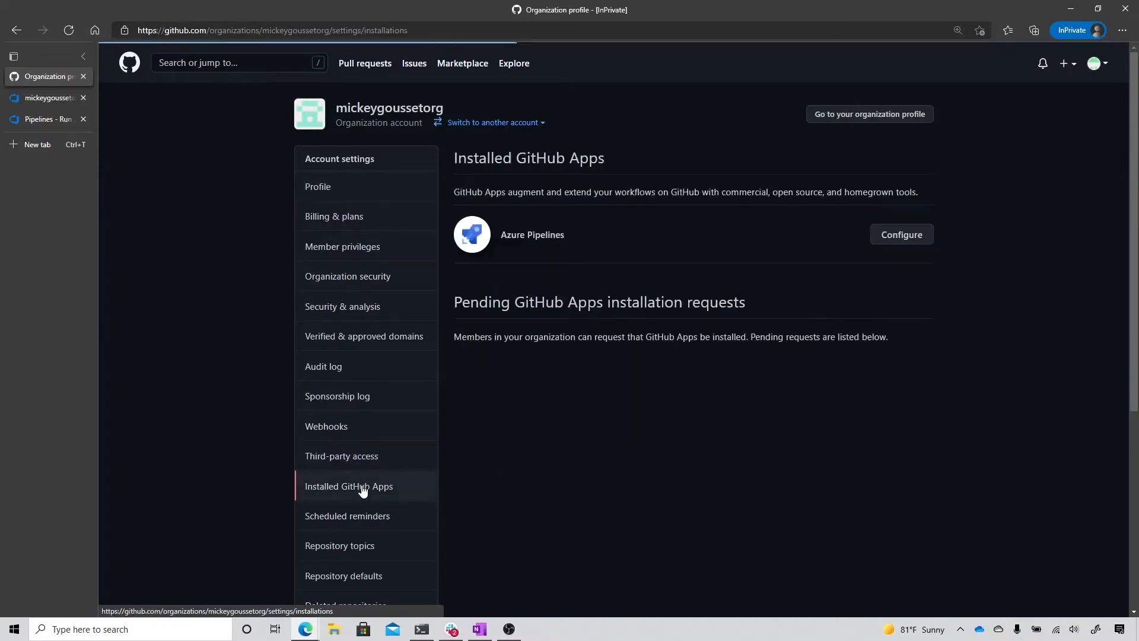
pyautogui.click(902, 235)
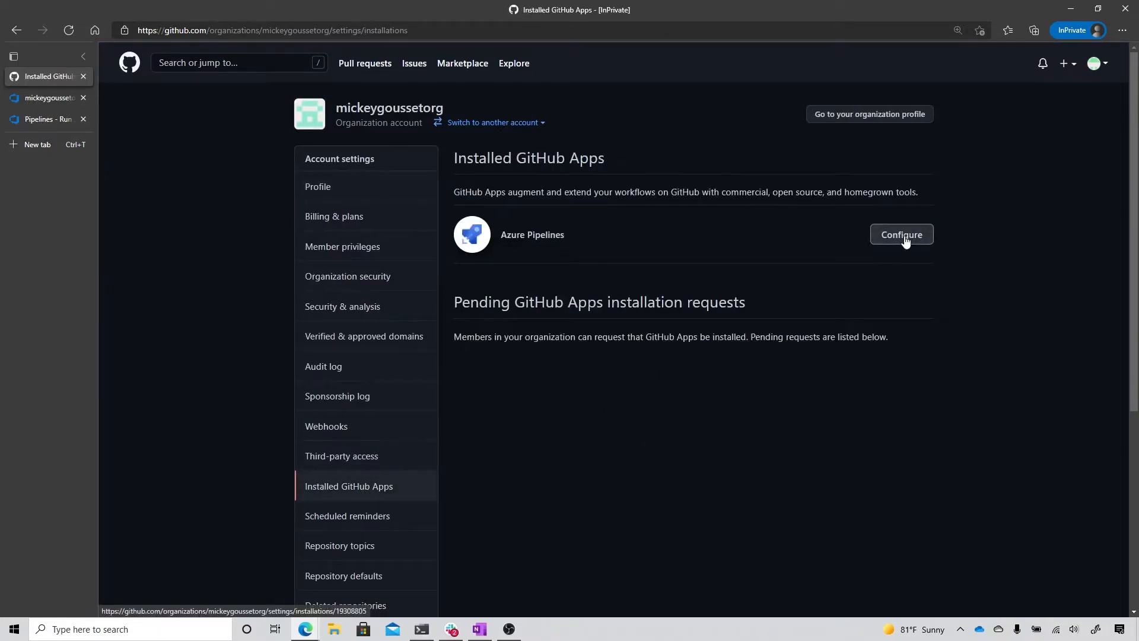
pyautogui.scroll(-7, 817, 299)
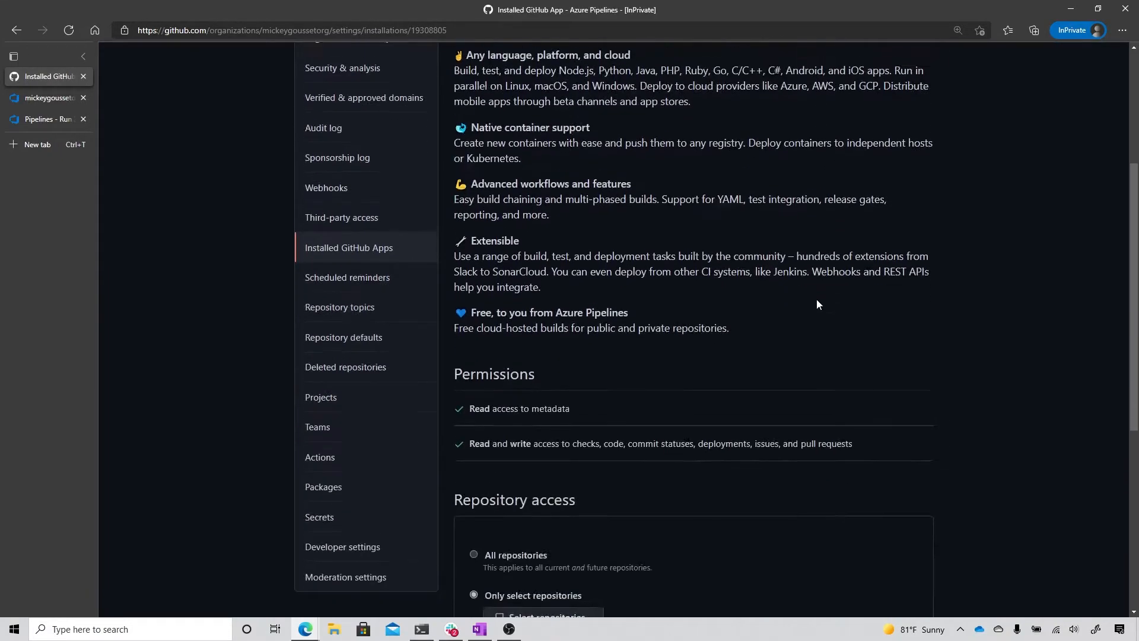
pyautogui.scroll(-1, 811, 305)
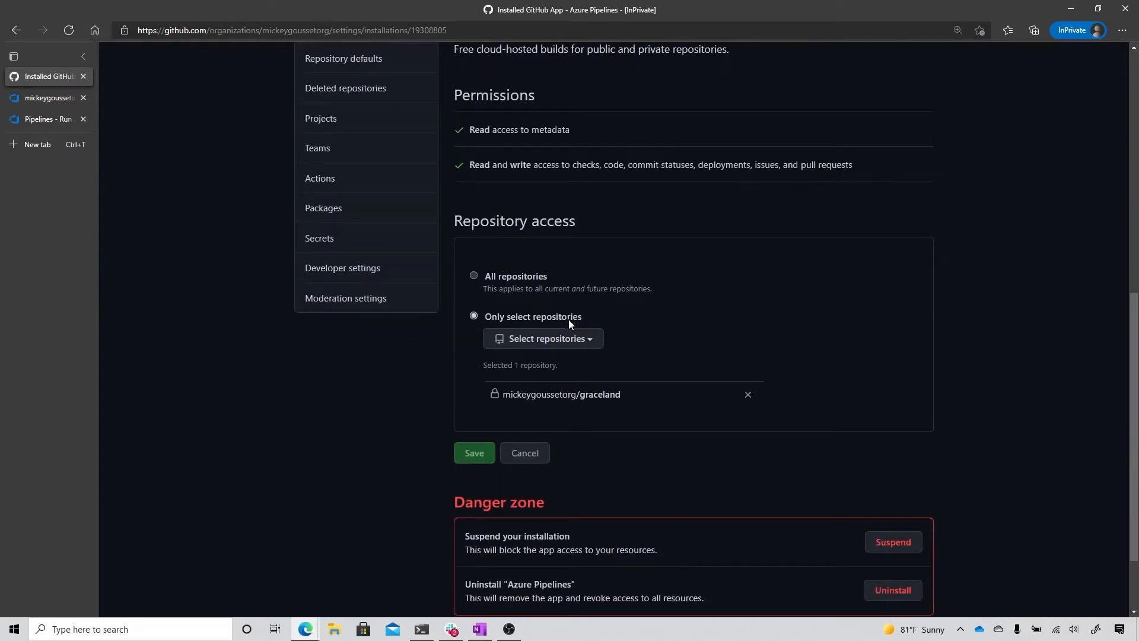
pyautogui.click(581, 340)
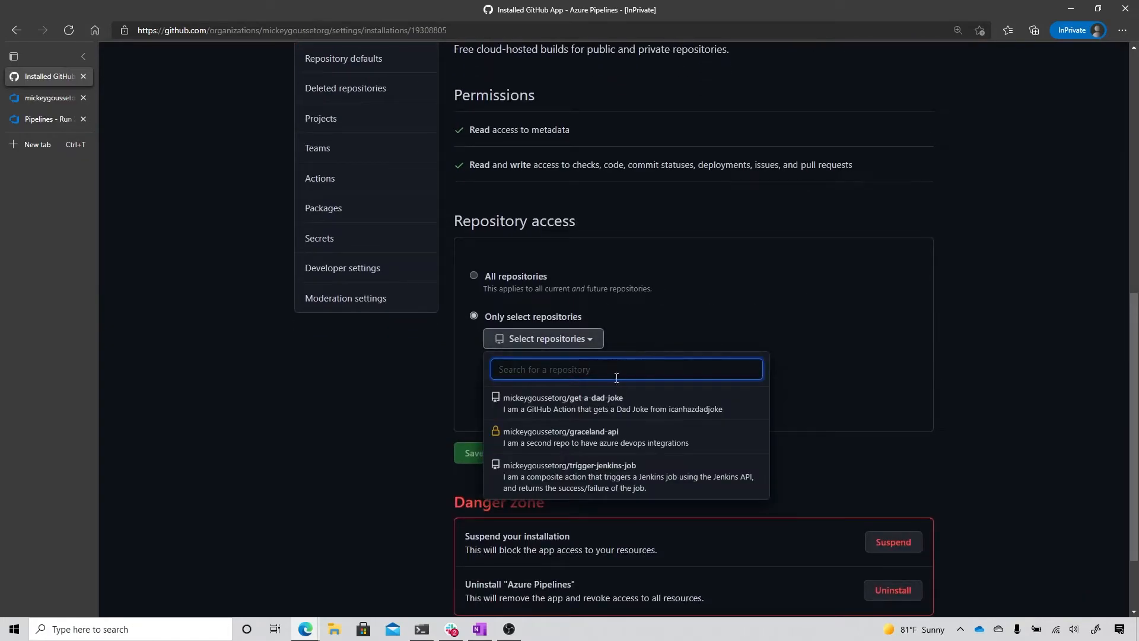
pyautogui.click(591, 441)
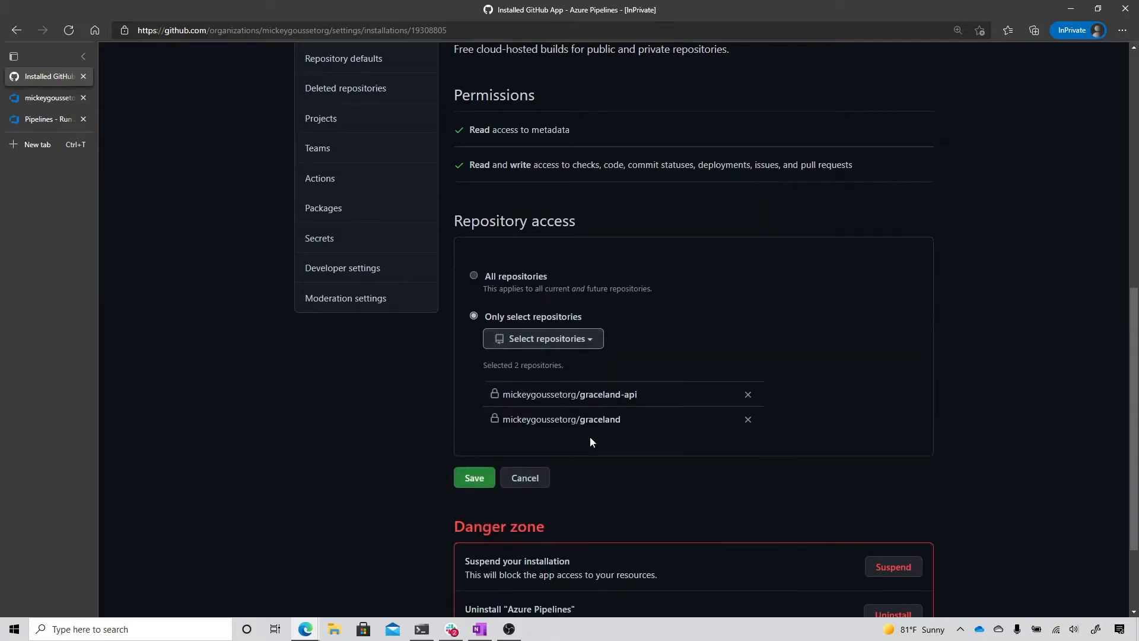
pyautogui.click(468, 478)
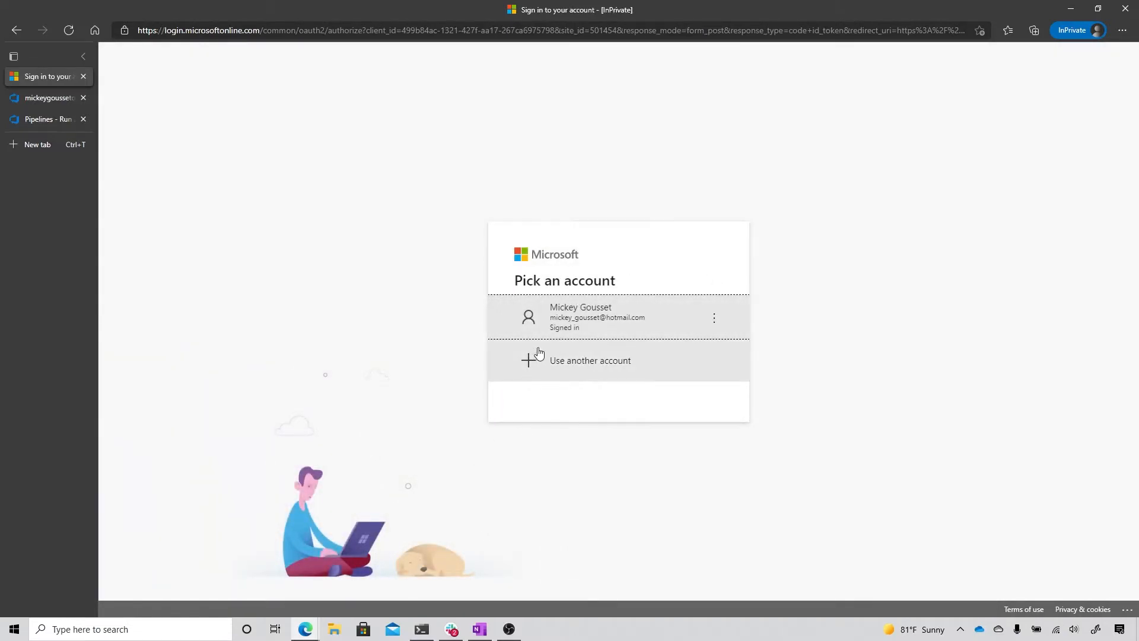
# Step: Continue with the signed-in Microsoft account and set up Azure Pipelines with the Azure DevOps organization that holds the graceland project
pyautogui.click(573, 327)
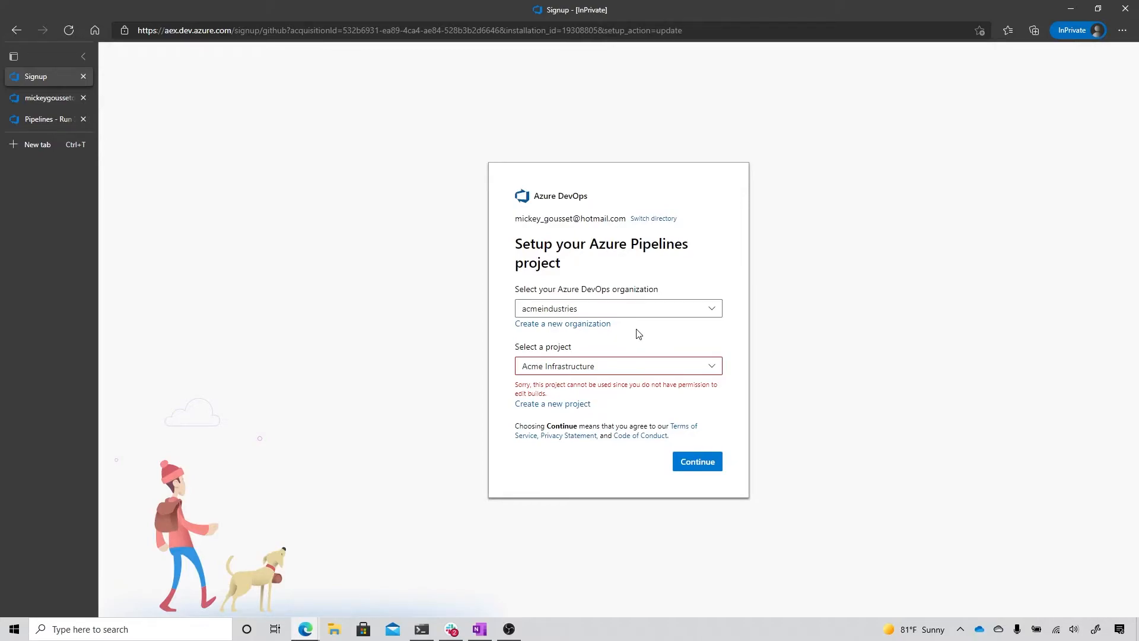
pyautogui.click(630, 310)
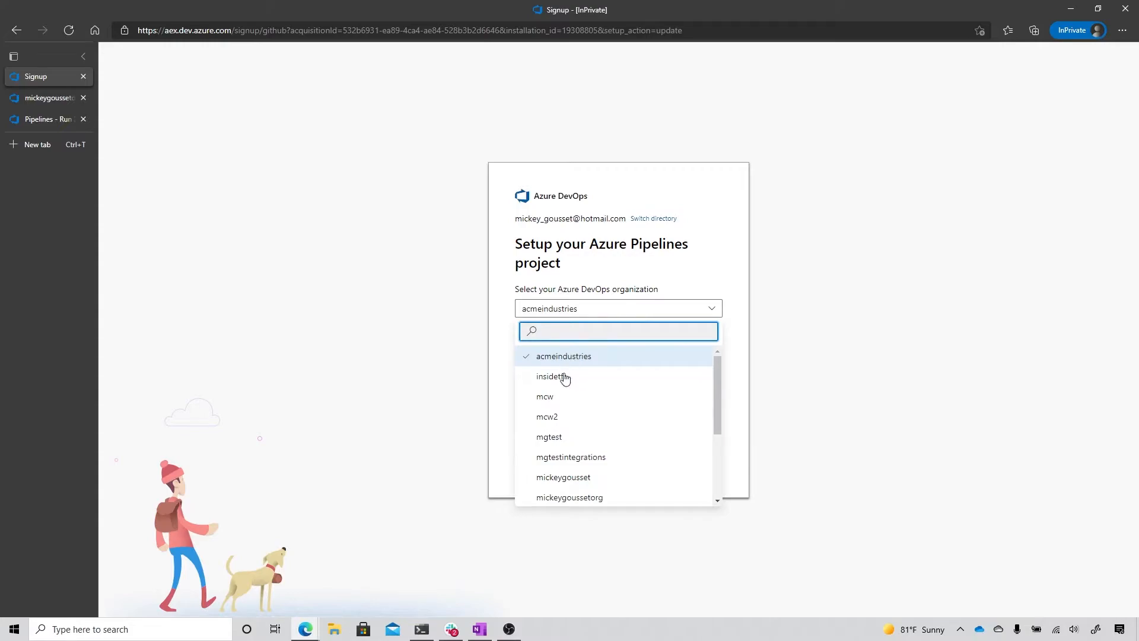
pyautogui.click(603, 498)
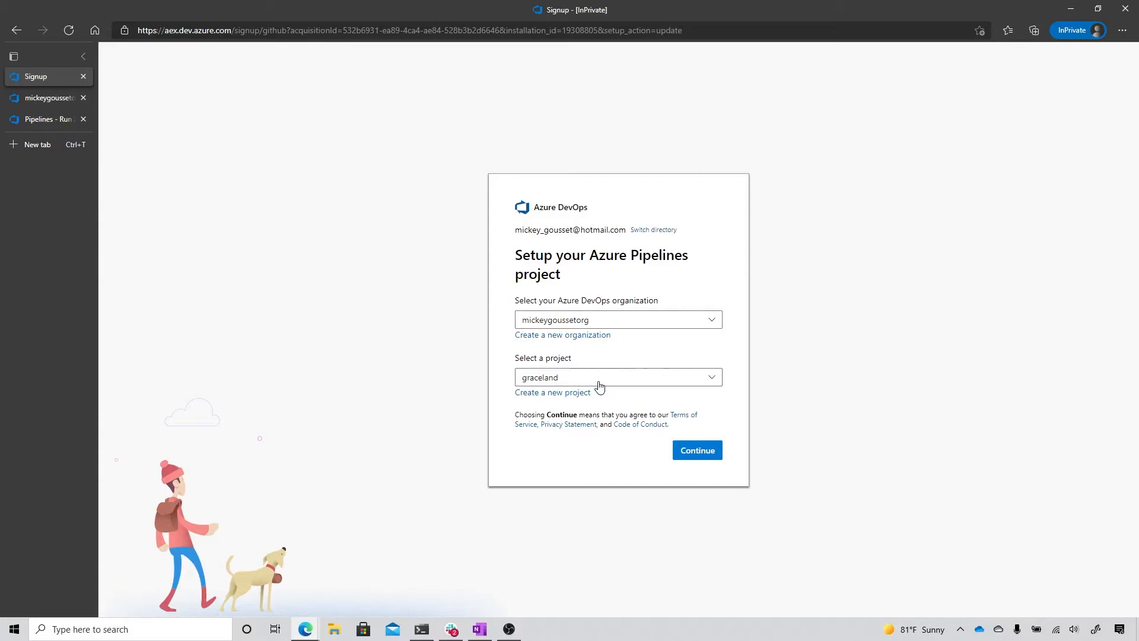
pyautogui.click(699, 458)
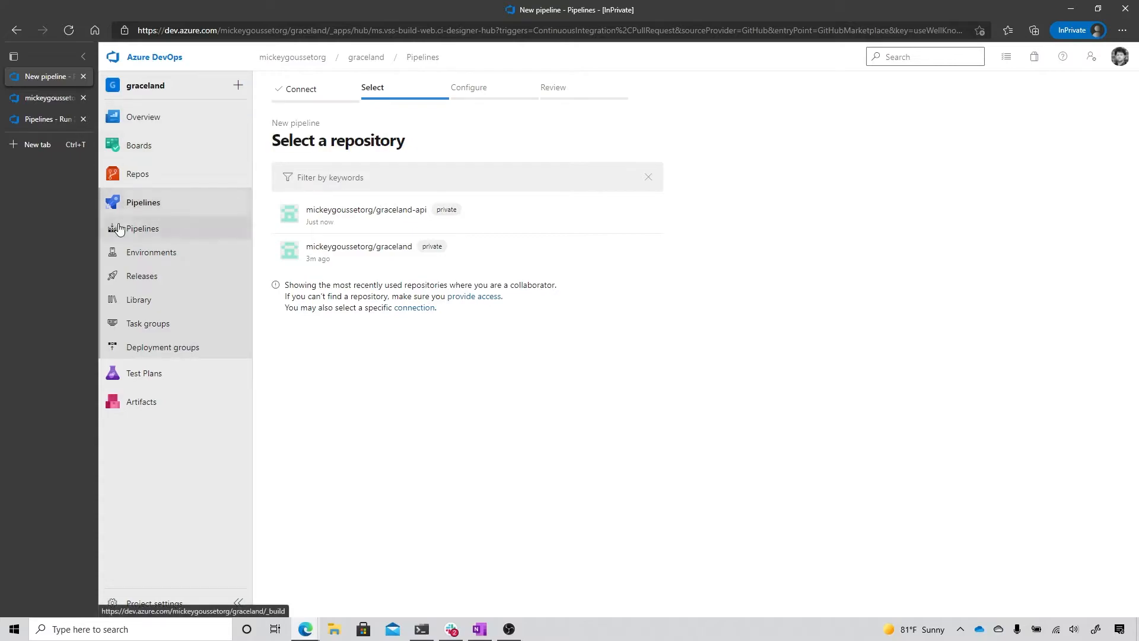
# Step: Open the existing graceland pipeline for editing and examine its YAML file and trigger settings
pyautogui.click(136, 210)
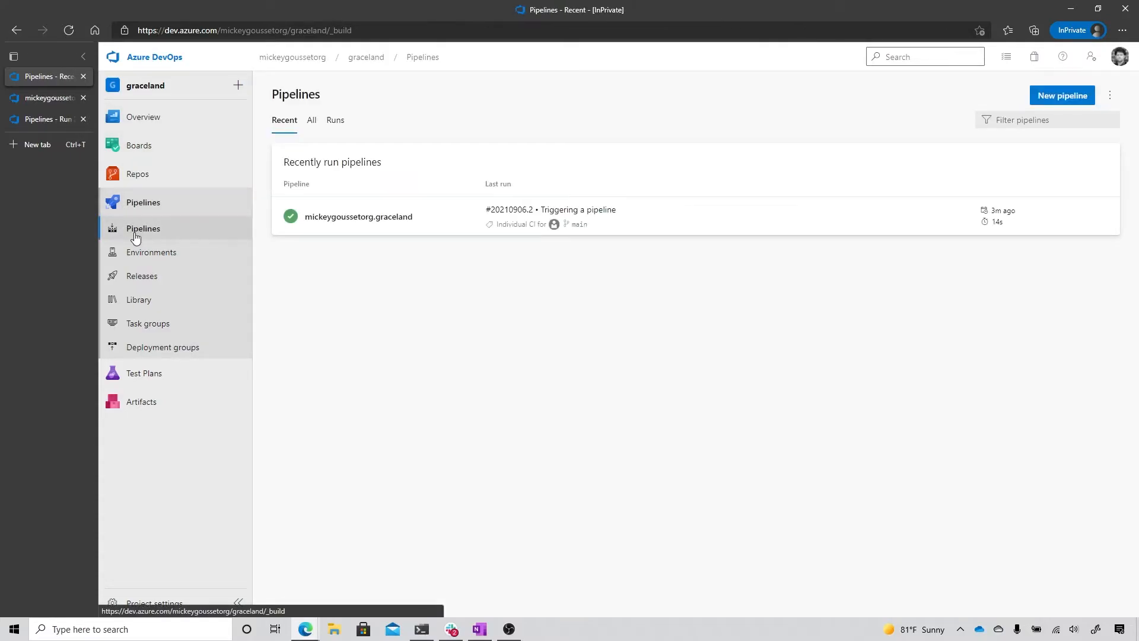
pyautogui.click(350, 221)
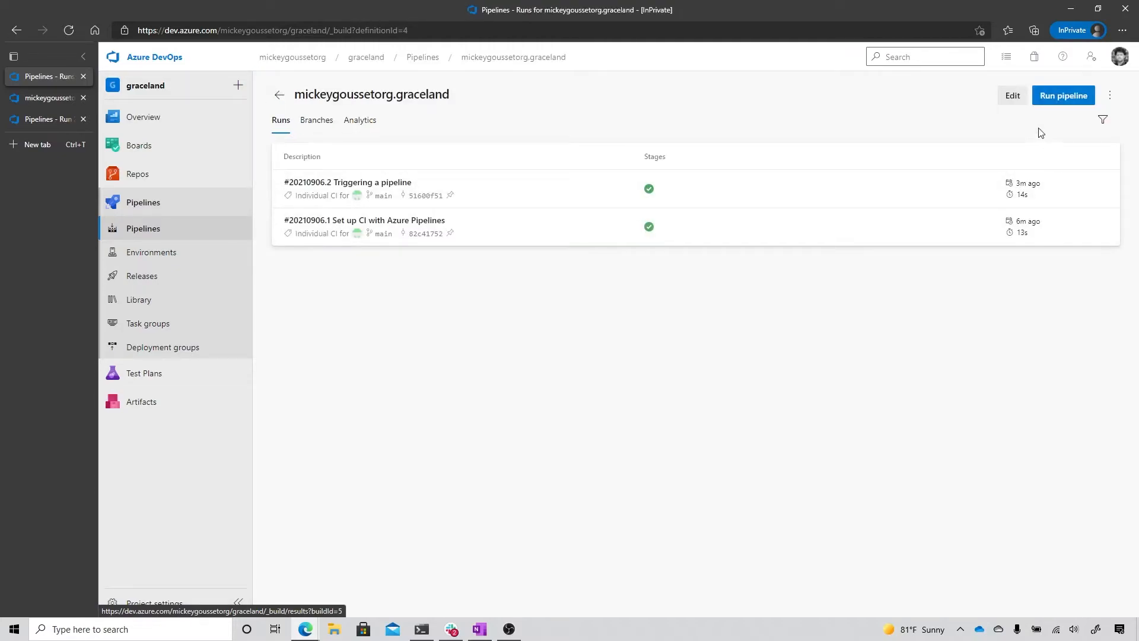
pyautogui.click(1012, 97)
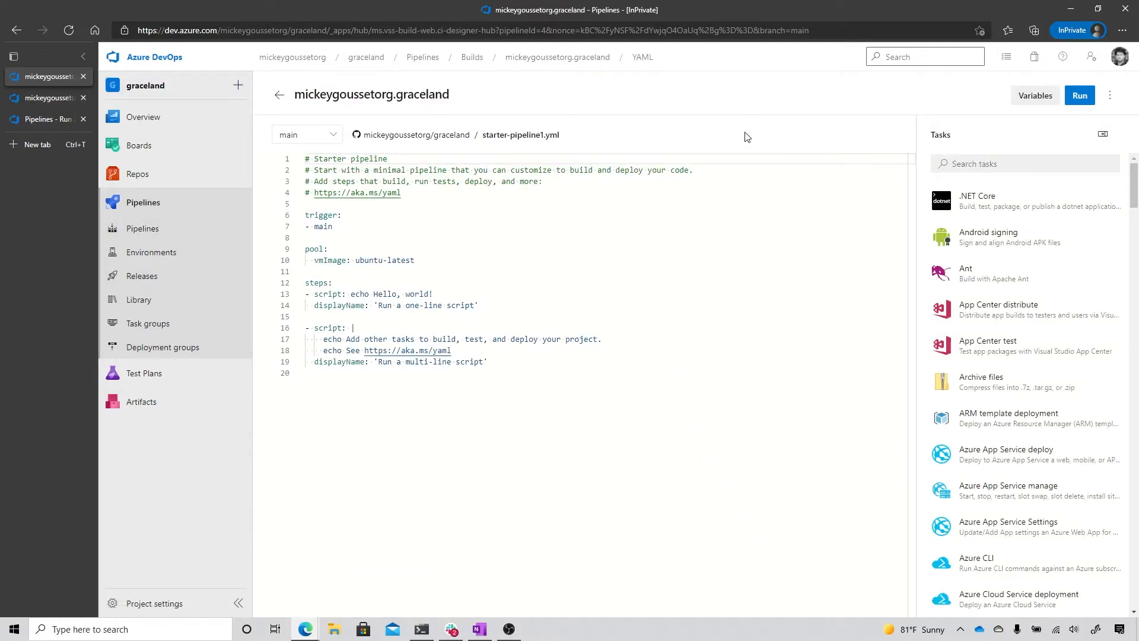
pyautogui.click(1111, 97)
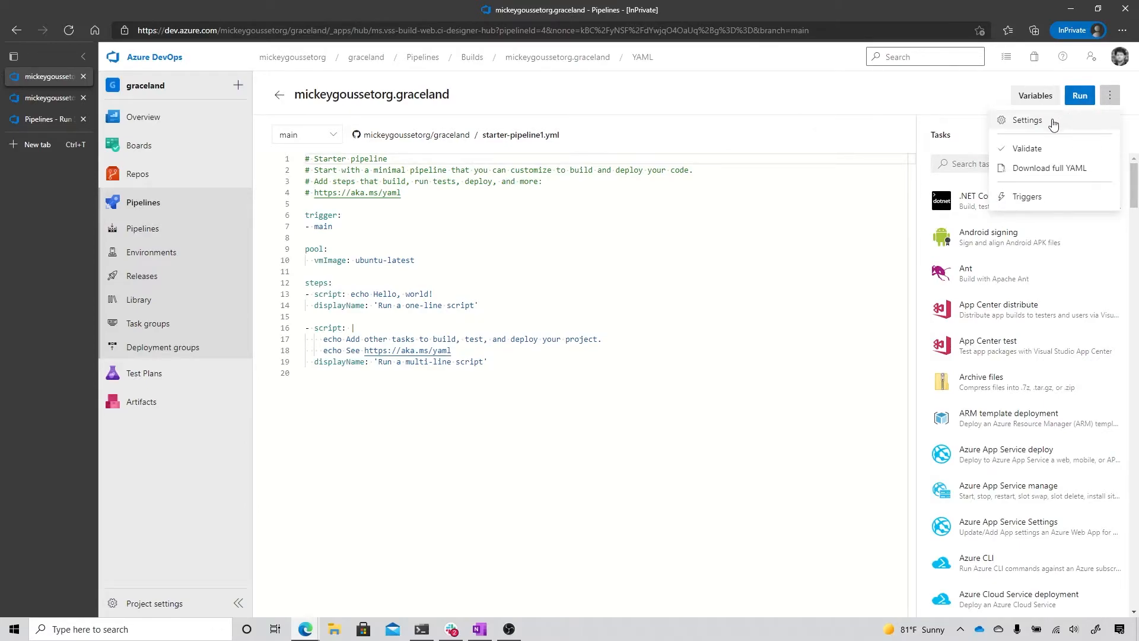
pyautogui.click(1037, 203)
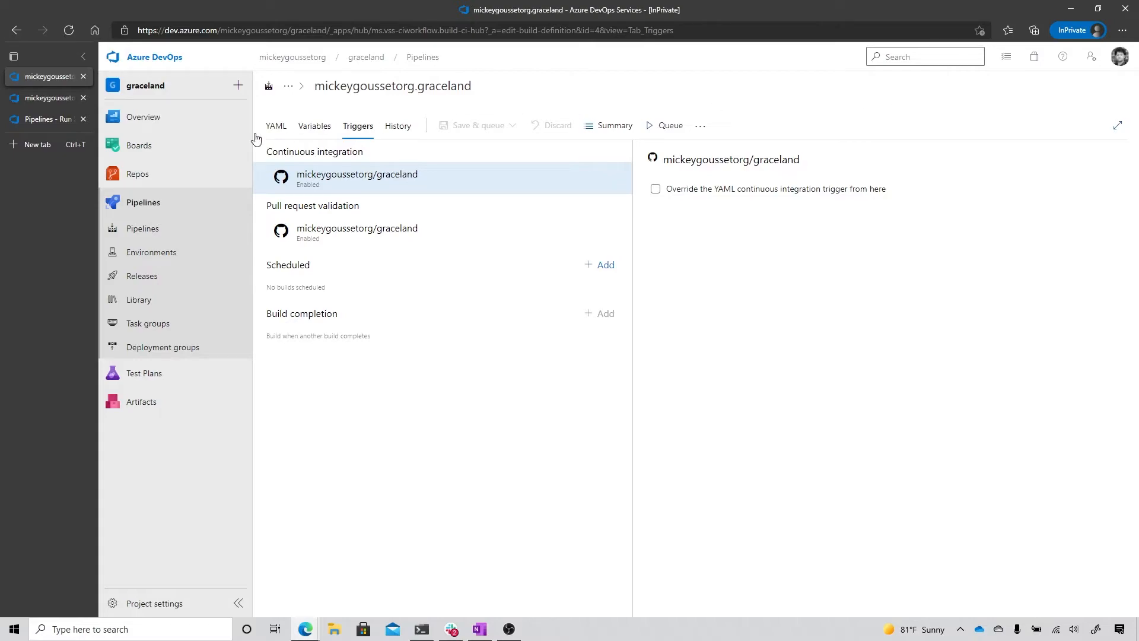
# Step: Start a new pipeline in the graceland project with GitHub as the code source, and authorize Azure Pipelines (OAuth) on GitHub
pyautogui.click(145, 209)
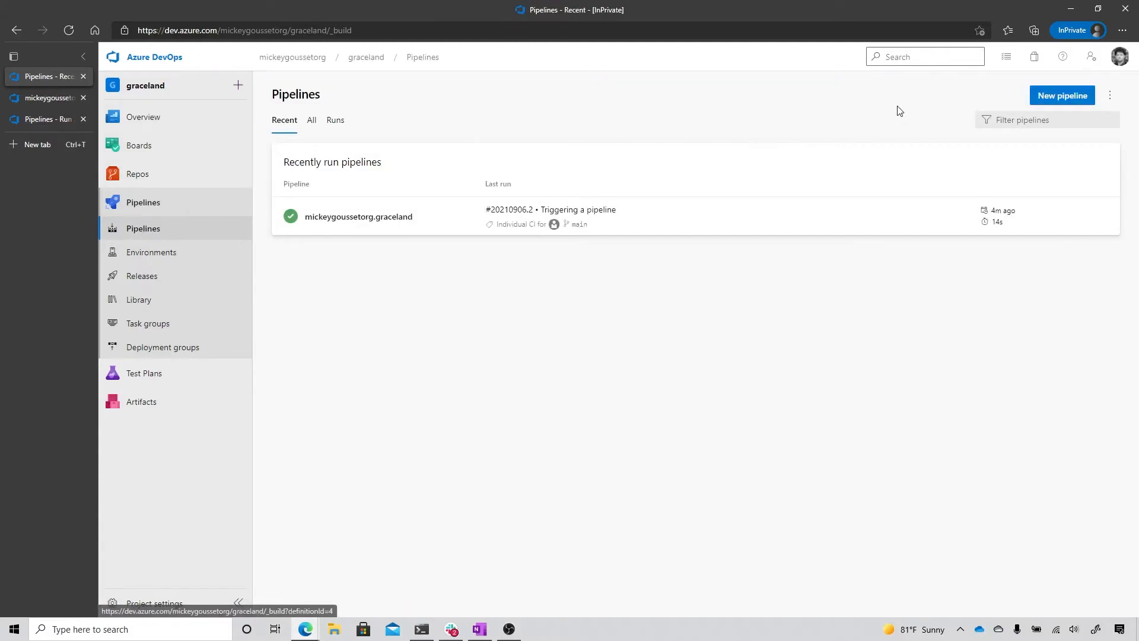
pyautogui.click(1043, 101)
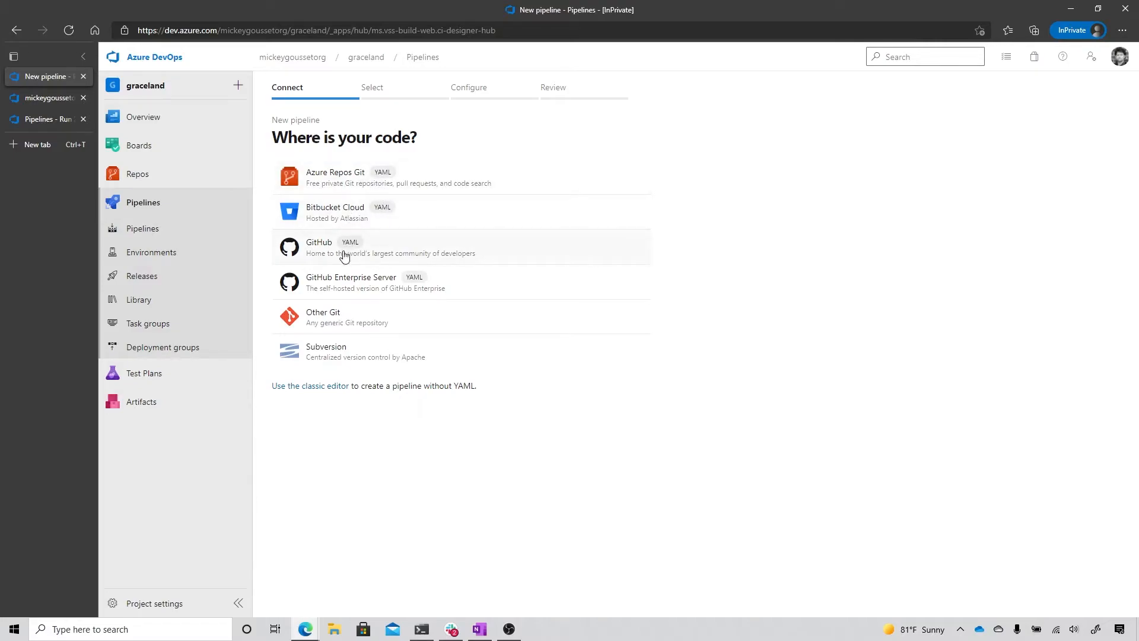
pyautogui.click(429, 255)
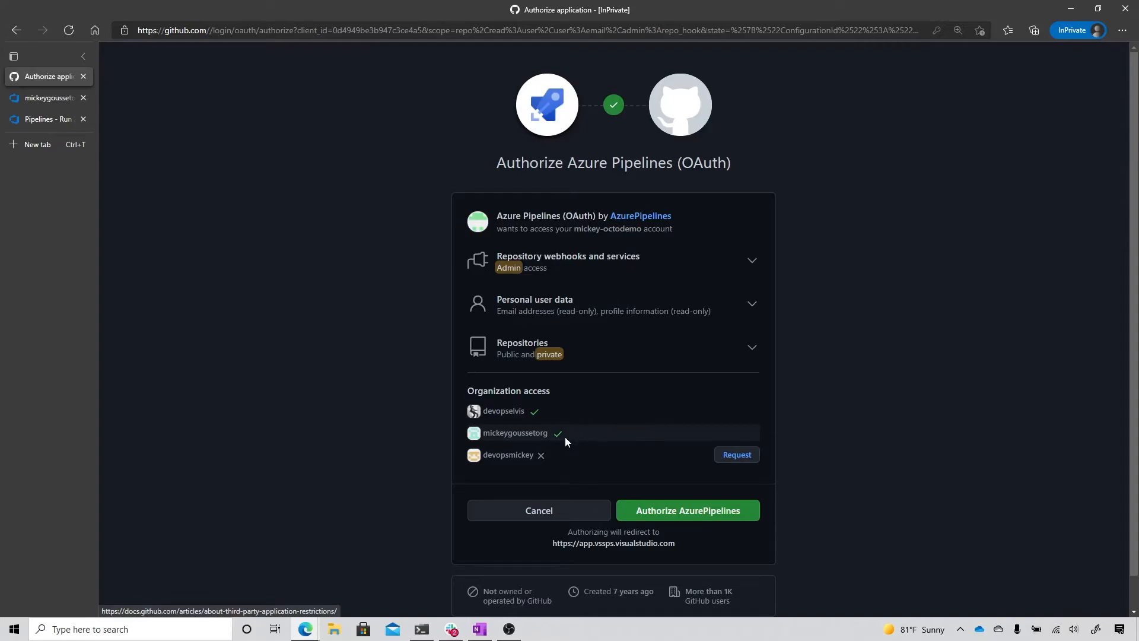
pyautogui.click(683, 514)
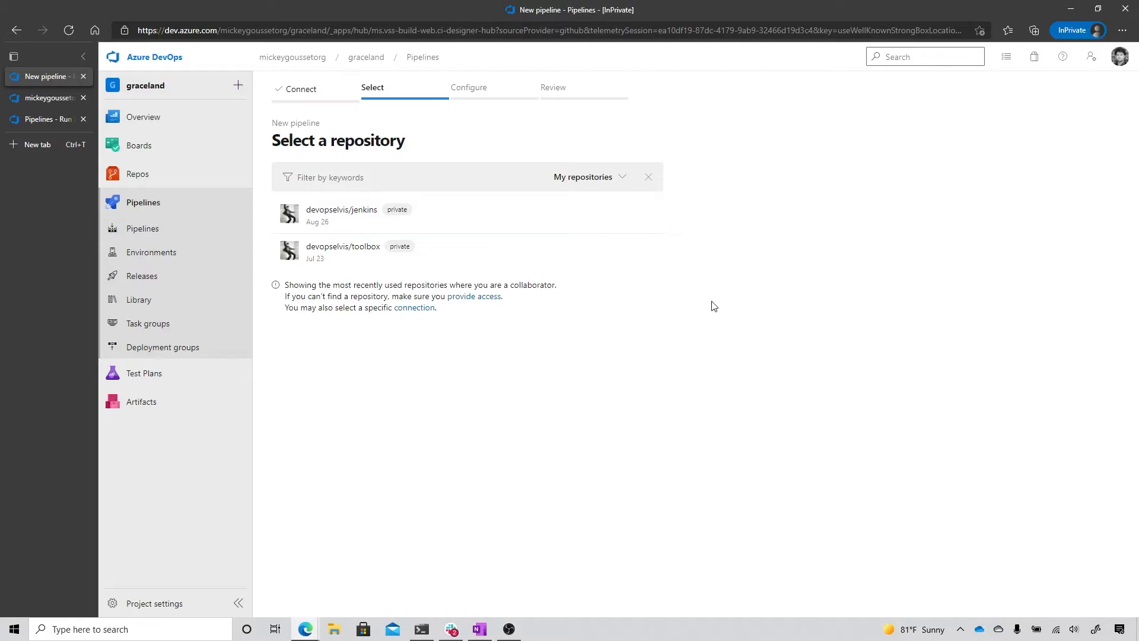
# Step: Choose the GitHub organization's existing connection, select its graceland-api repository, and use the starter pipeline template
pyautogui.click(413, 308)
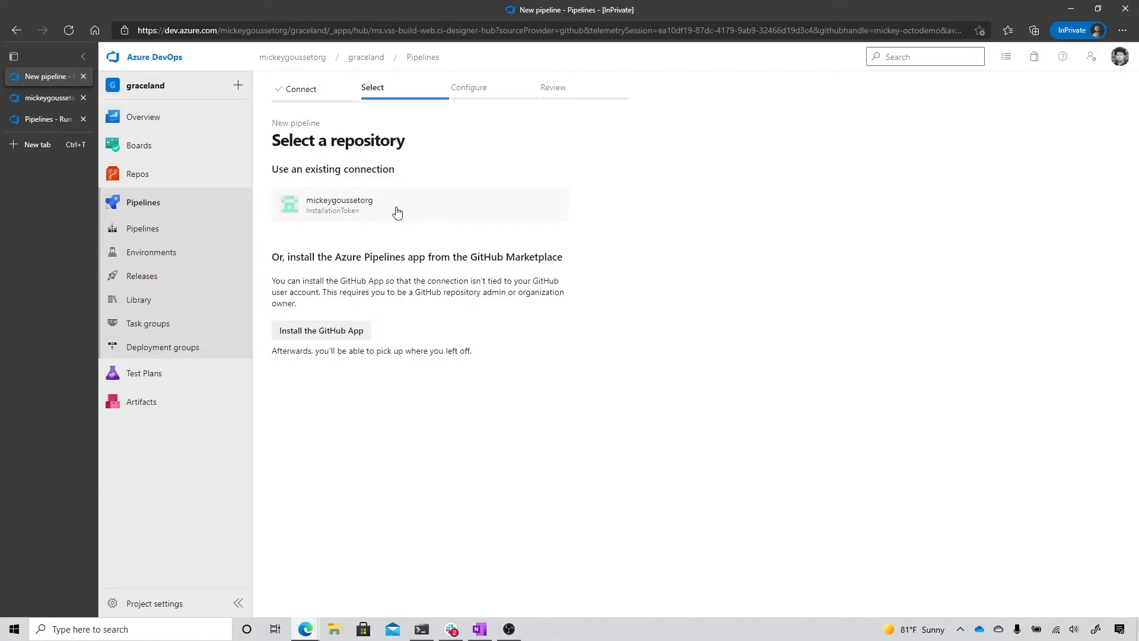
pyautogui.click(397, 213)
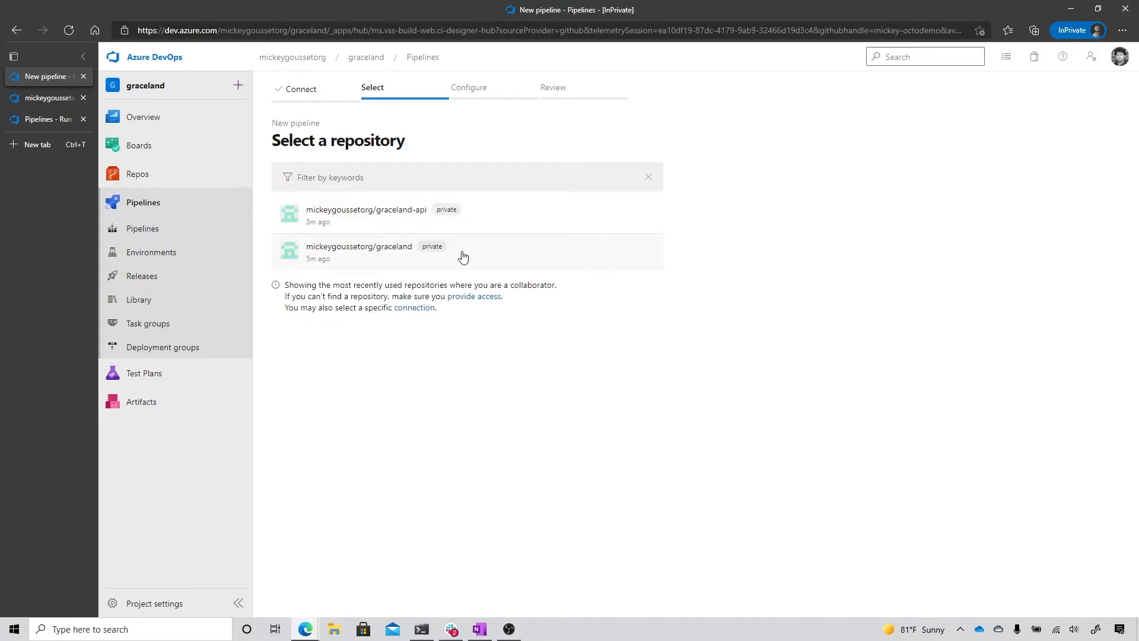
pyautogui.click(480, 217)
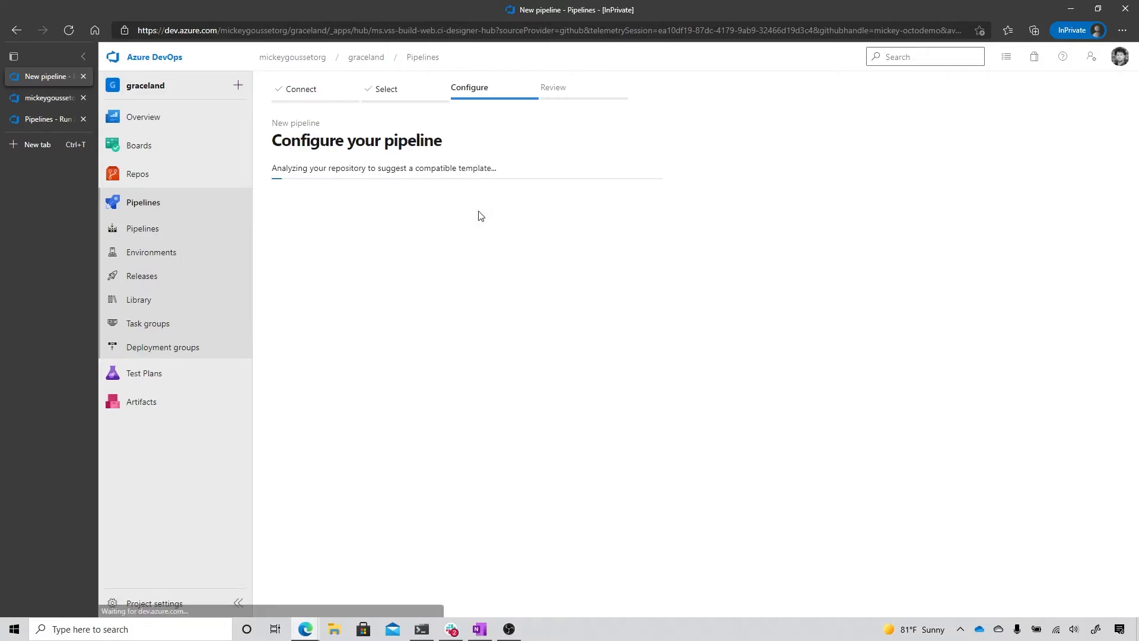
pyautogui.click(403, 181)
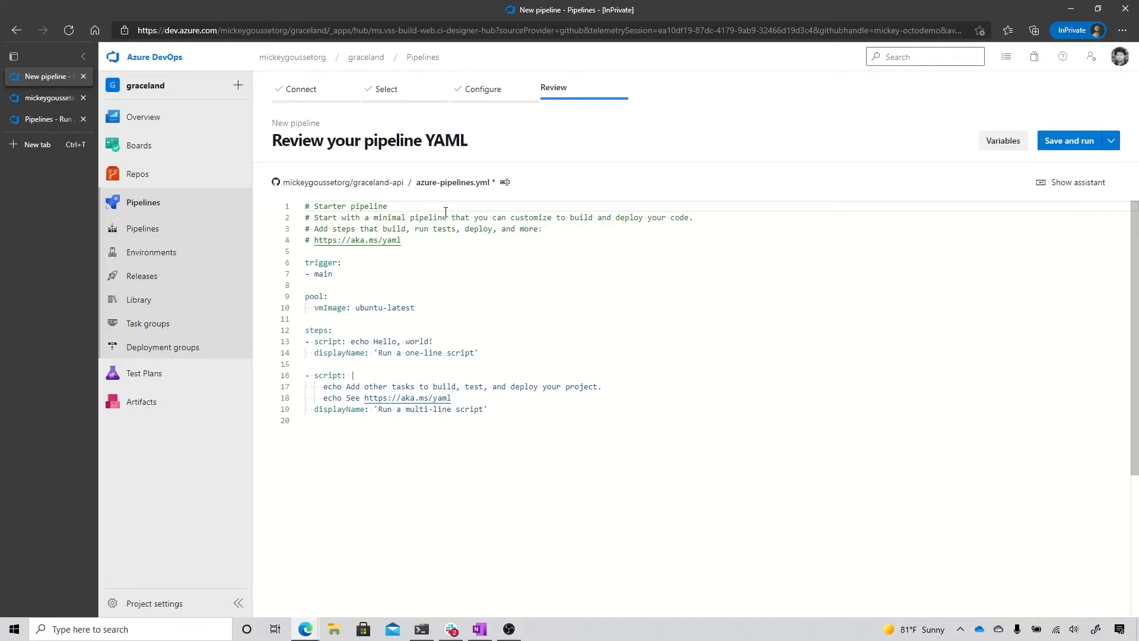
# Step: Save the starter pipeline without running it, committing azure-pipelines.yml directly to the main branch with the message "Set up CI with Azure Pipelines"
pyautogui.click(1111, 143)
pyautogui.click(1020, 166)
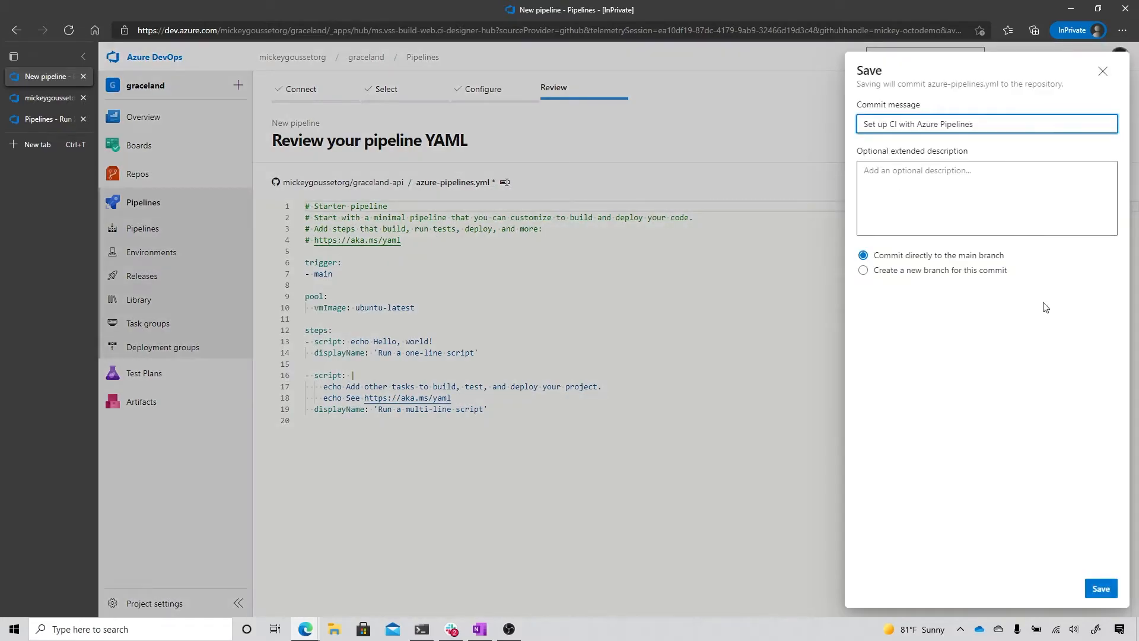
pyautogui.click(1101, 590)
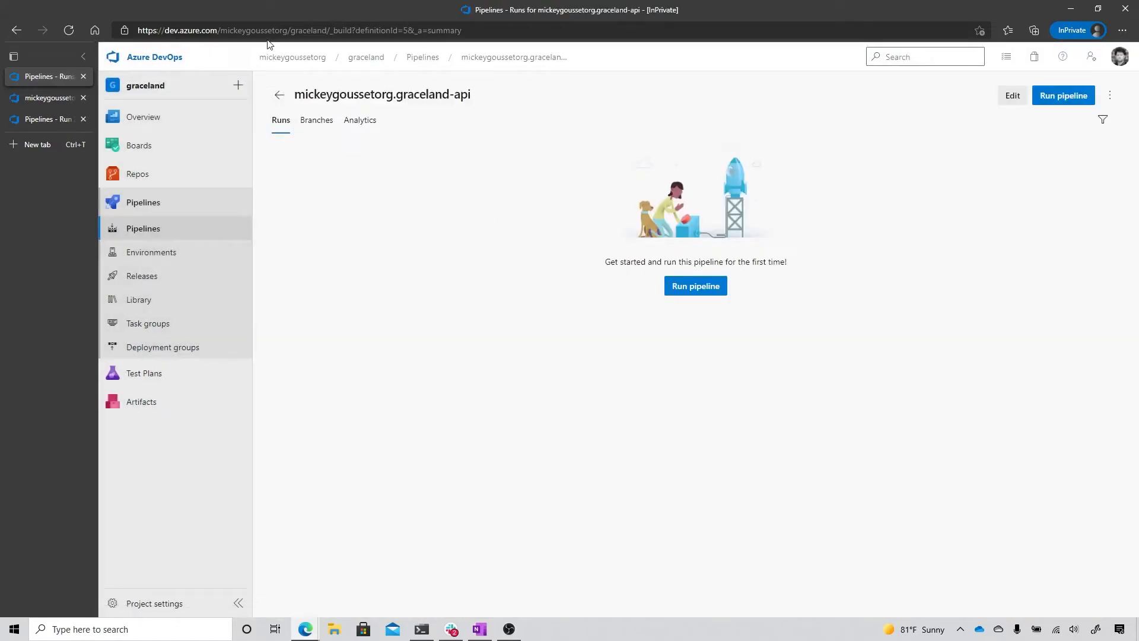
# Step: Go to the organization's page on github.com and open its graceland-api repository
pyautogui.click(278, 30)
pyautogui.write('github.om')
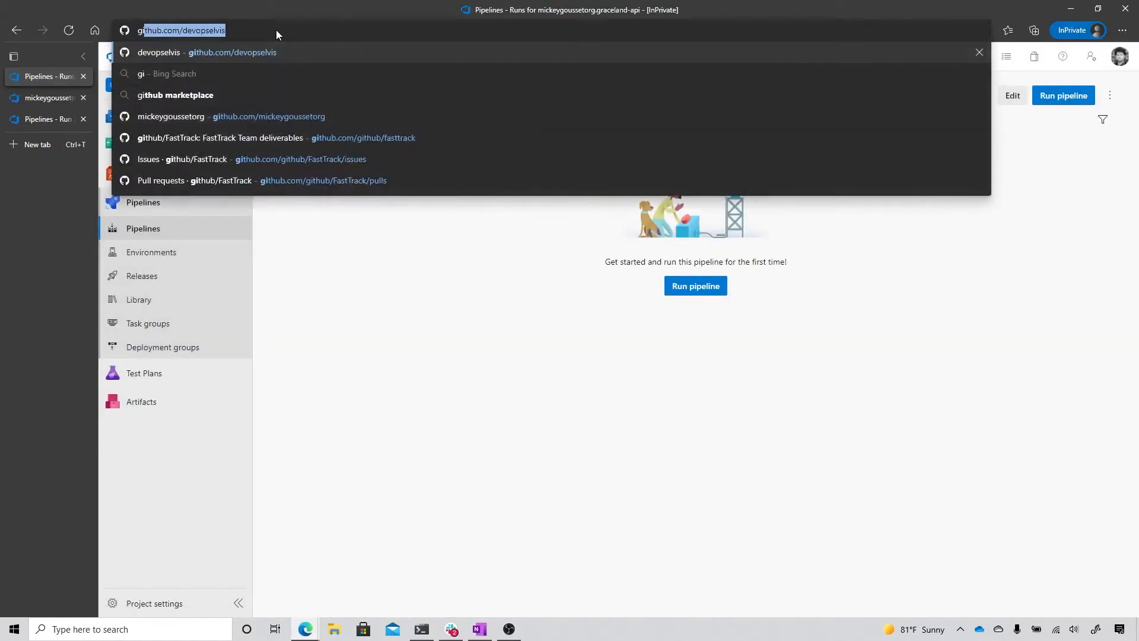
pyautogui.press('BackSpace')
pyautogui.press('BackSpace')
pyautogui.write('com/mickeygo')
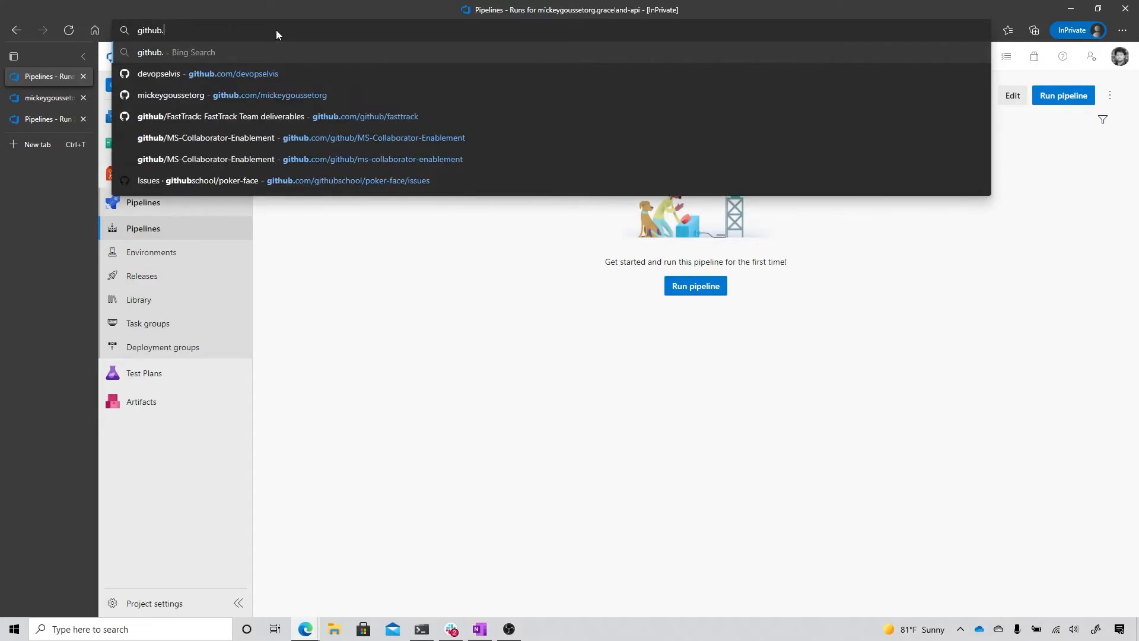
pyautogui.write('ussetorg')
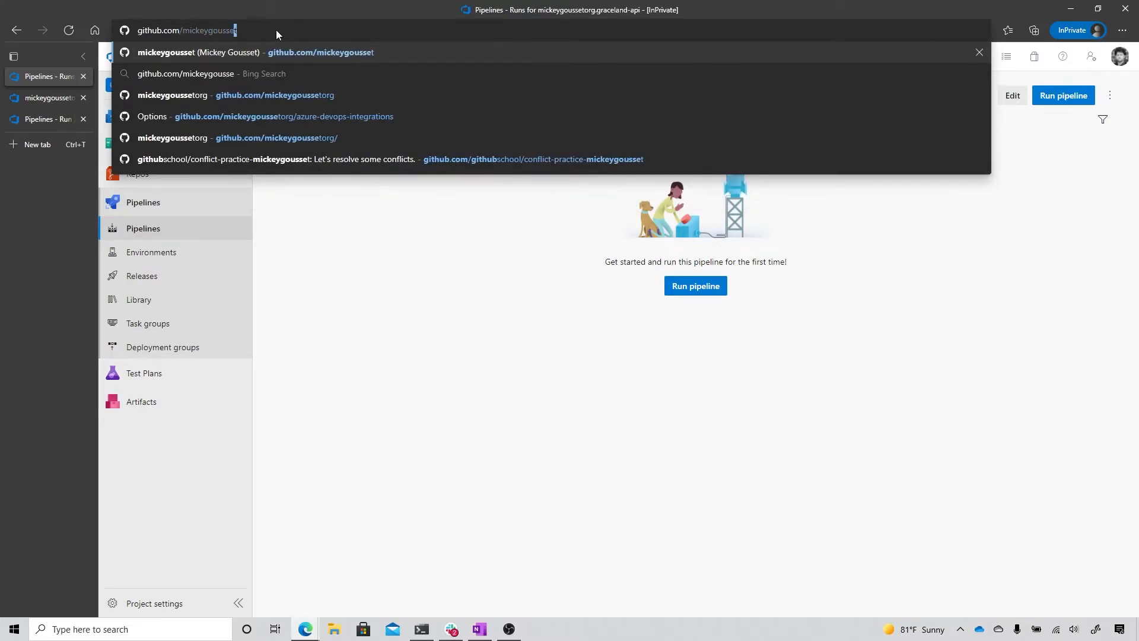
pyautogui.press('Return')
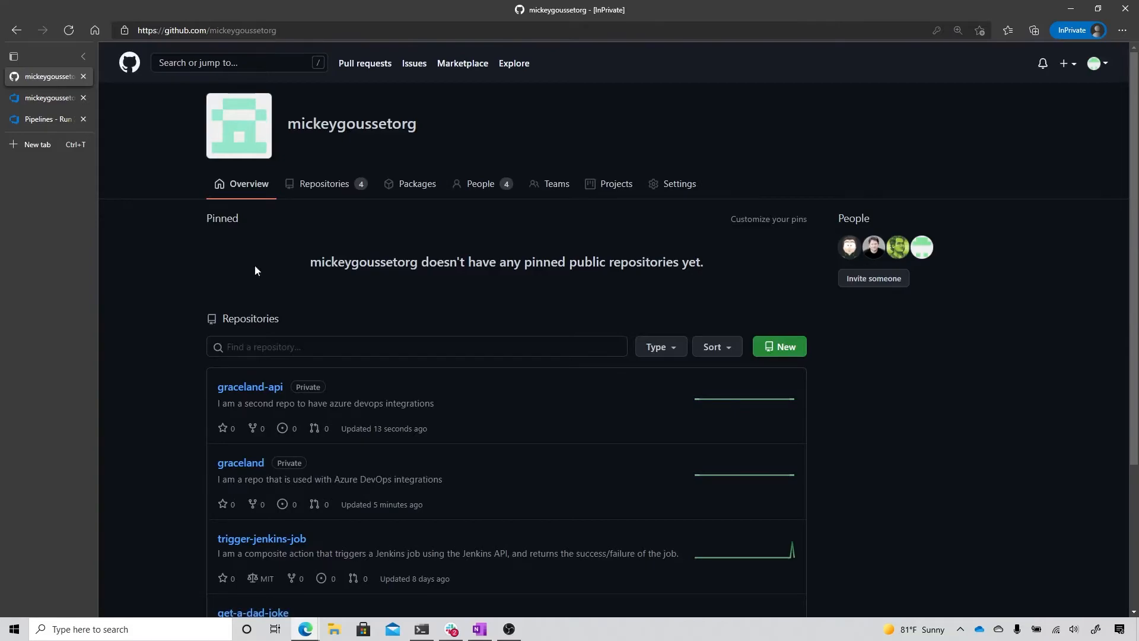
pyautogui.click(252, 395)
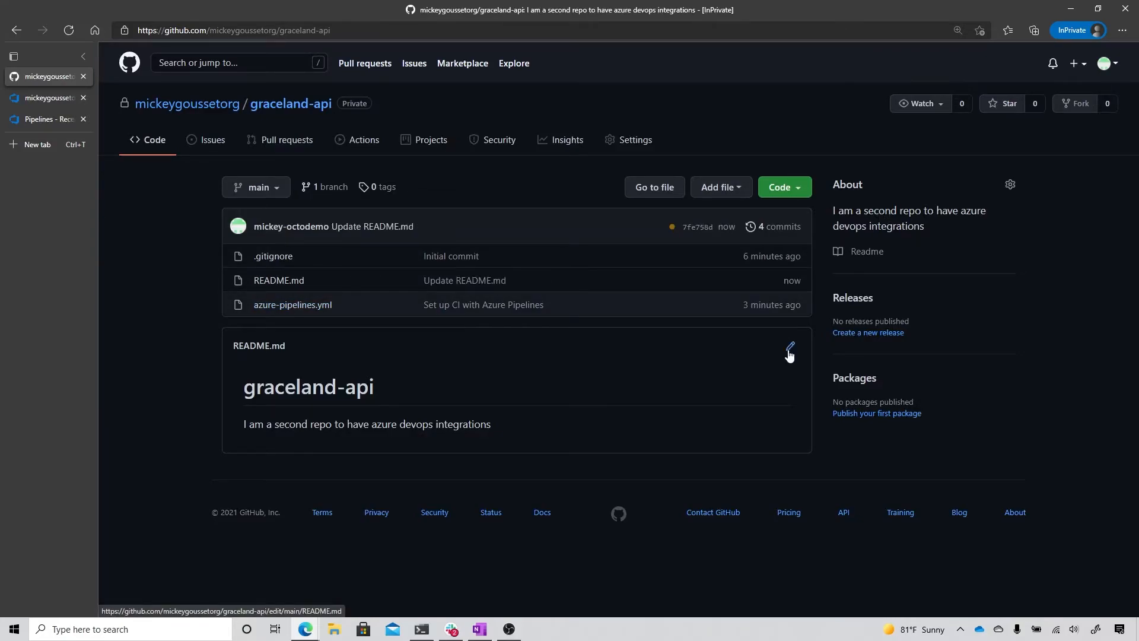
# Step: Edit the graceland-api README.md, adding the line "let's trigger a pipeline" below the description
pyautogui.click(789, 351)
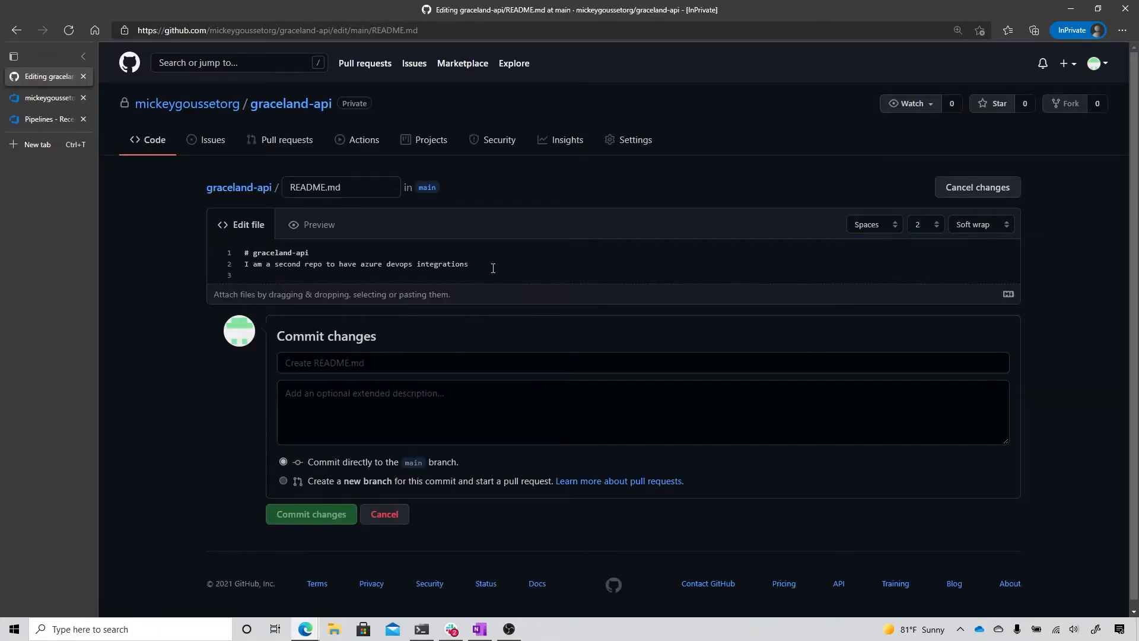
pyautogui.click(493, 267)
pyautogui.press('Return')
pyautogui.press('Return')
pyautogui.write("let's triggera  ")
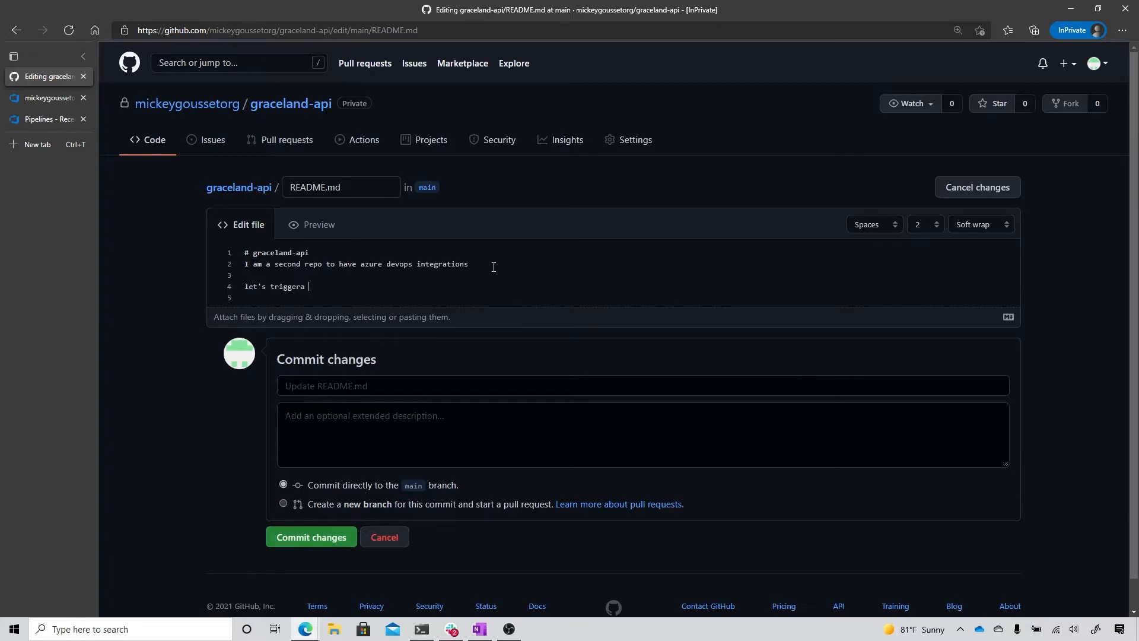
pyautogui.write('pipeline')
pyautogui.press('Left')
# Step: Commit the README.md change directly to the main branch with the message "lets trigger a pipeline"
pyautogui.click(439, 387)
pyautogui.write('lets trigger a pipeline')
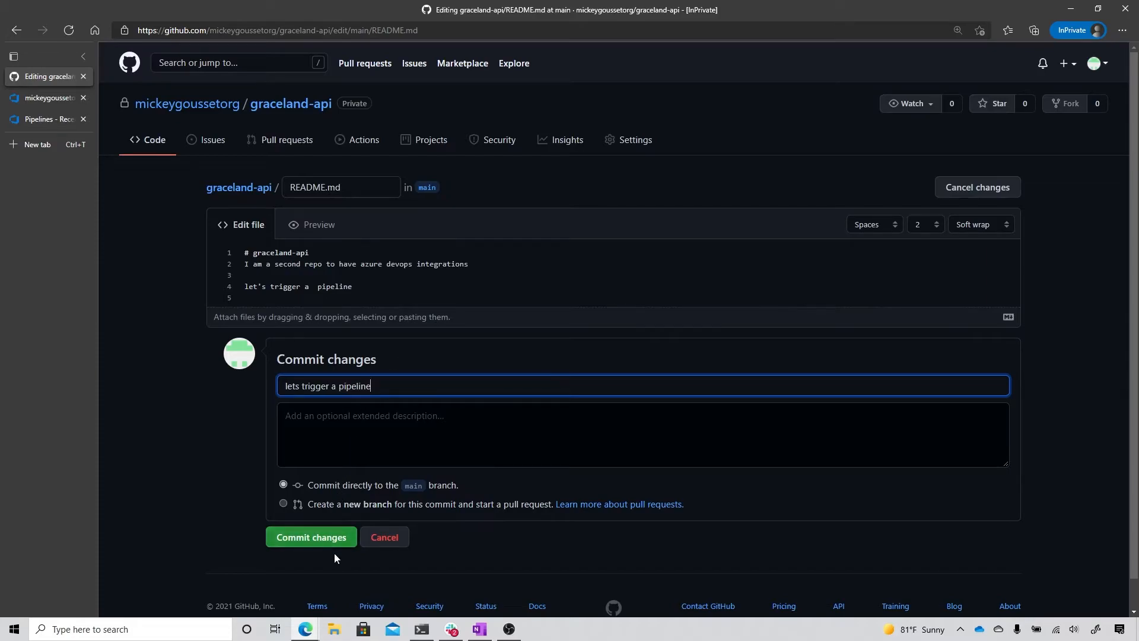
pyautogui.click(320, 541)
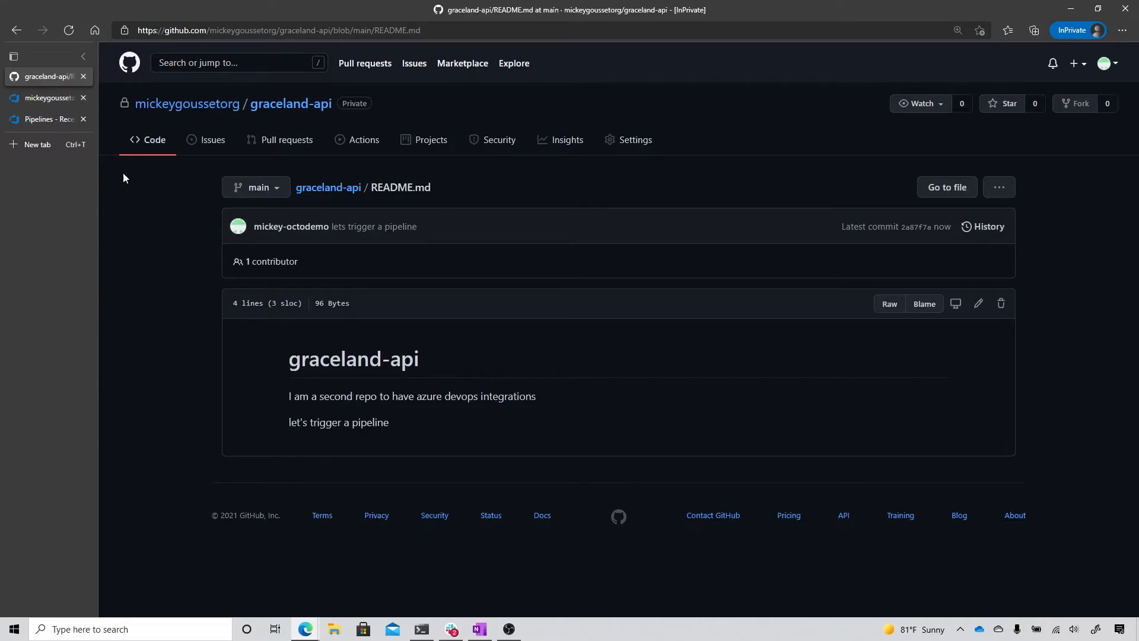
# Step: Return to Azure DevOps and refresh the recent pipelines list to check for a run triggered by the commit
pyautogui.click(51, 120)
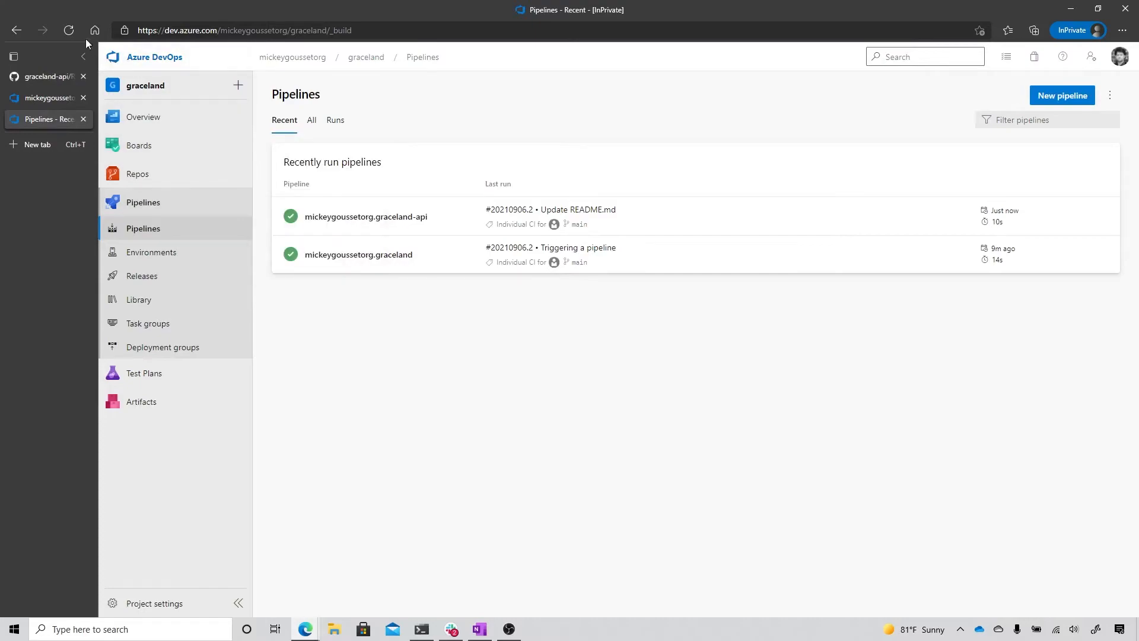
pyautogui.click(69, 31)
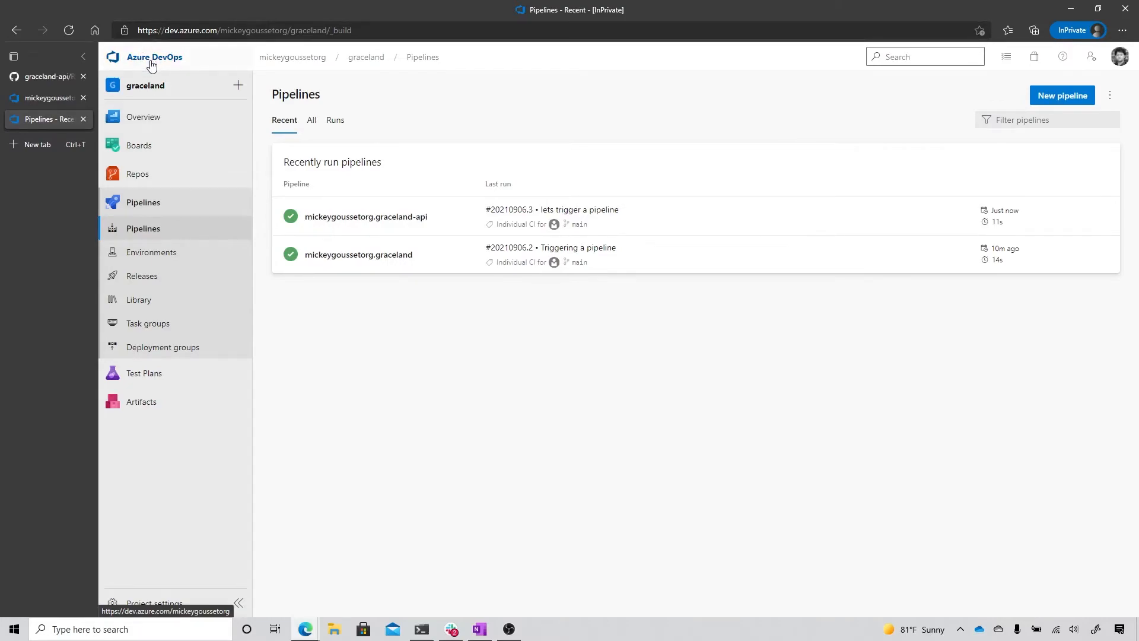
# Step: Create a new private project named graceland-cli in the Azure DevOps organization, using Git and the Agile work item process
pyautogui.click(308, 62)
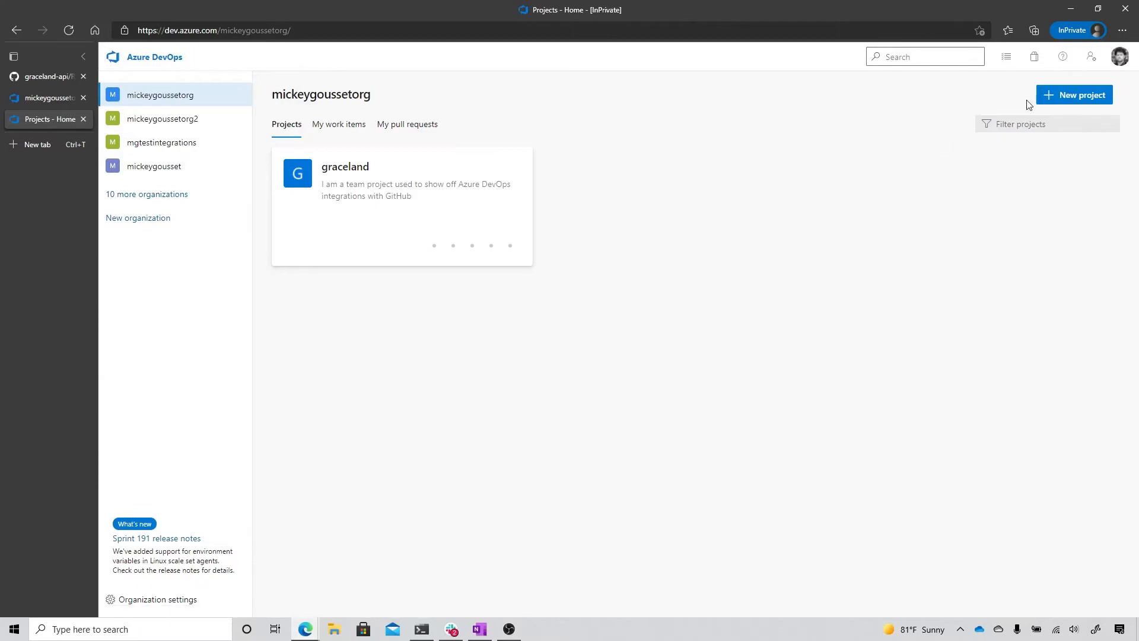
pyautogui.click(1060, 102)
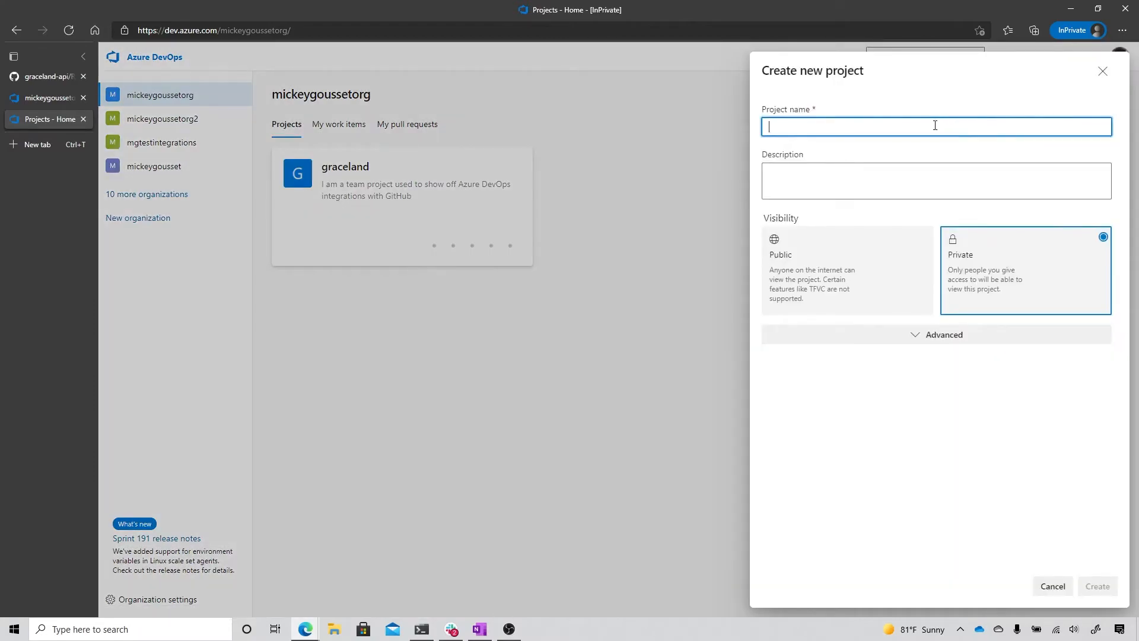
pyautogui.write('gracel')
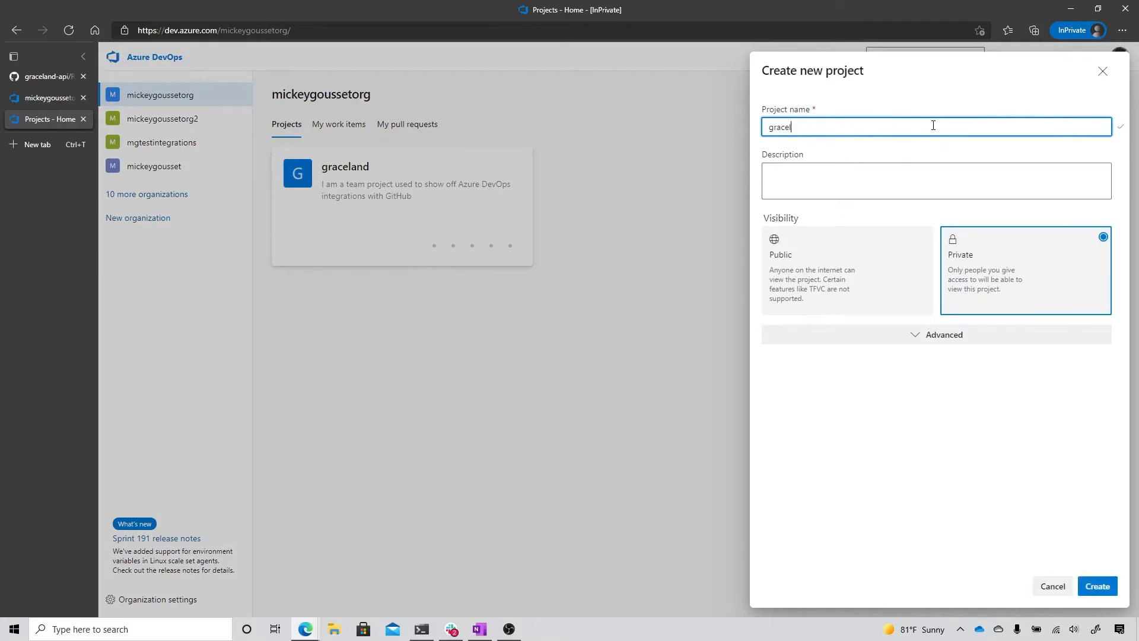
pyautogui.write('and-x')
pyautogui.write('li')
pyautogui.click(929, 335)
pyautogui.click(971, 381)
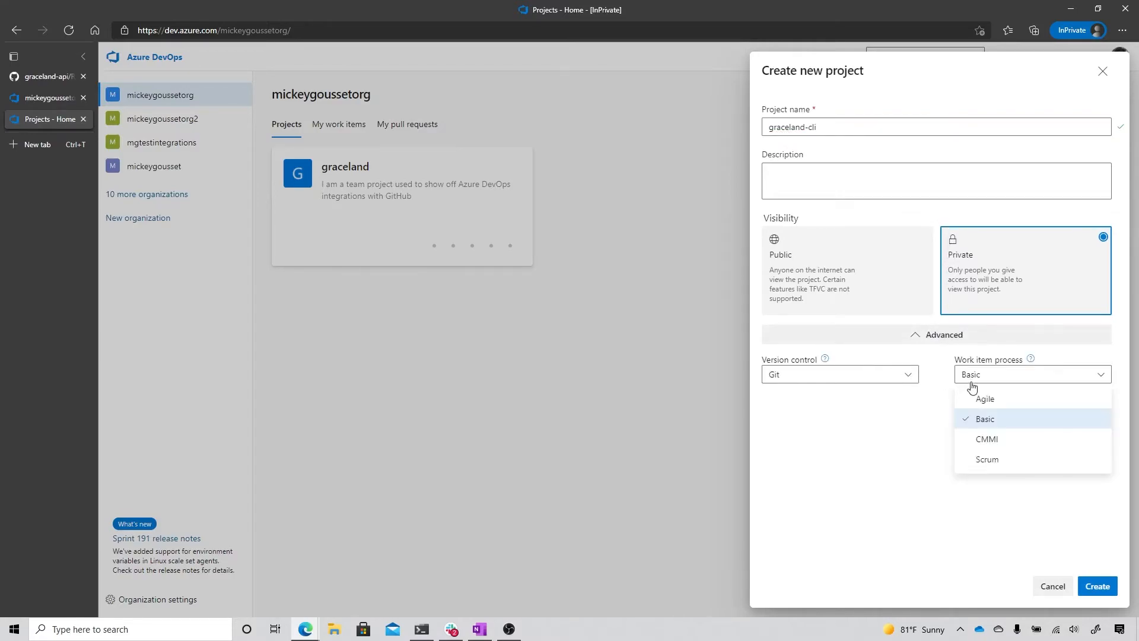
pyautogui.click(968, 400)
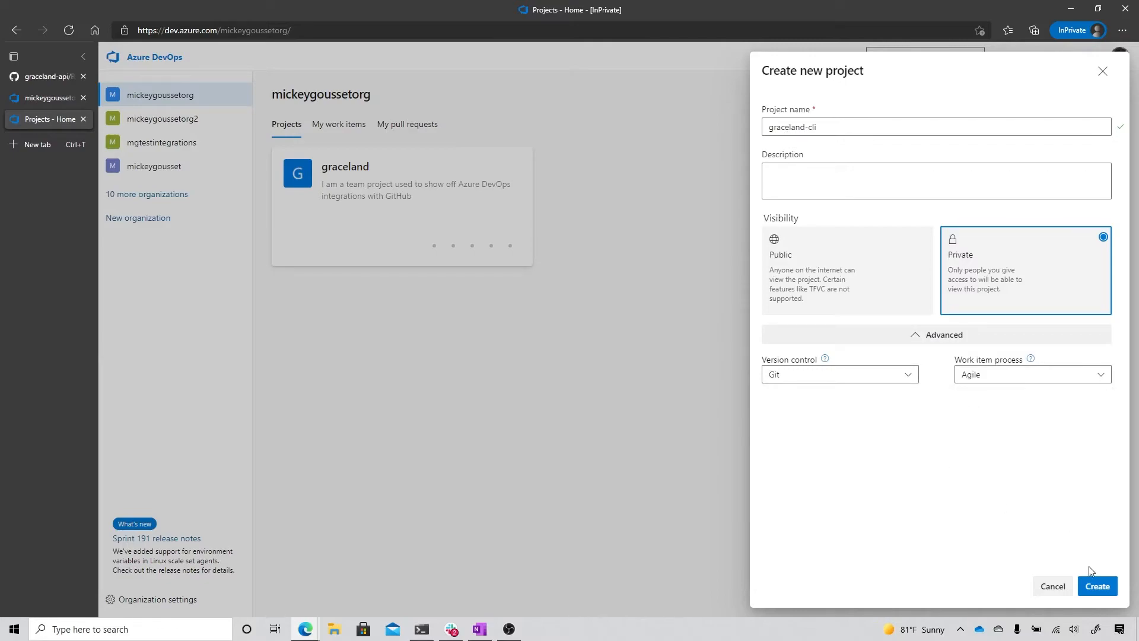
pyautogui.click(1097, 586)
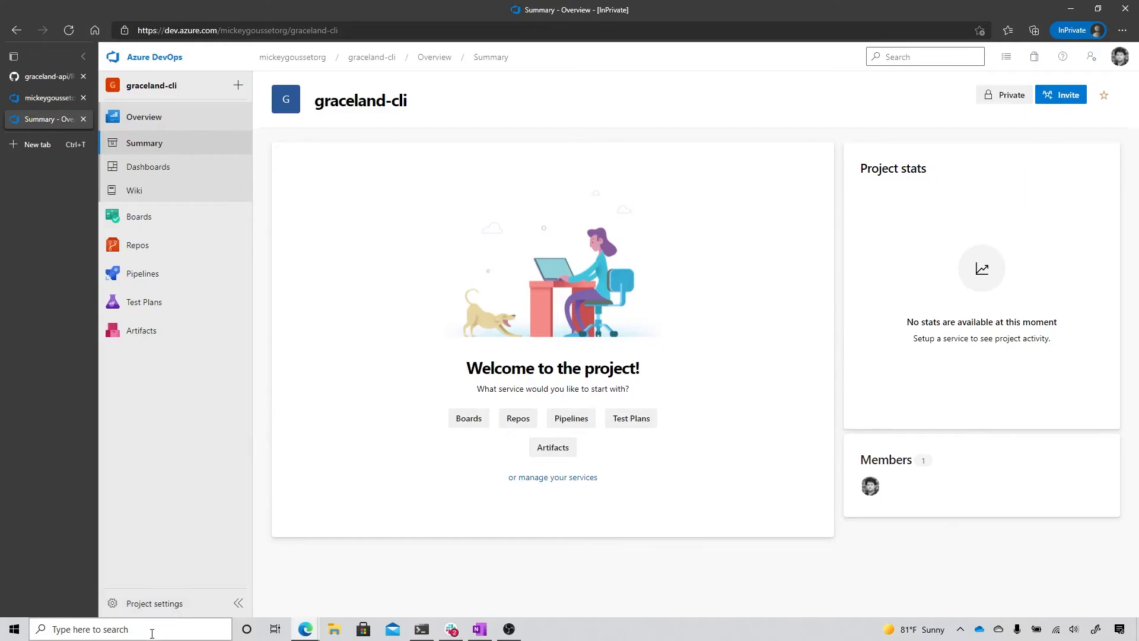
# Step: Open the graceland-cli project's settings and check its service connections
pyautogui.click(154, 611)
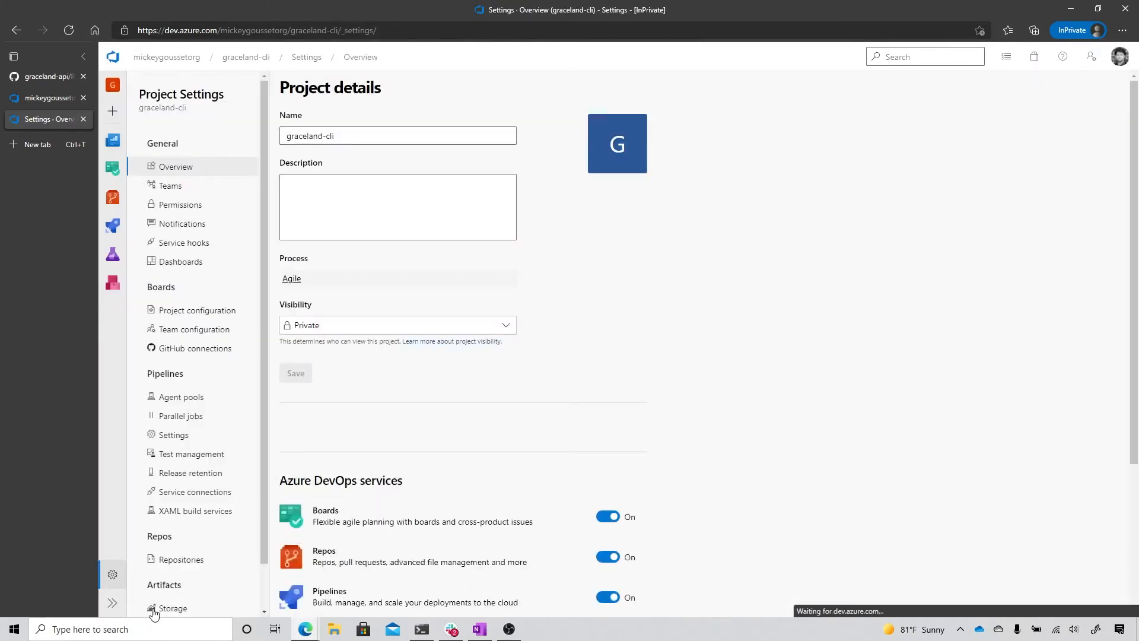
pyautogui.click(191, 494)
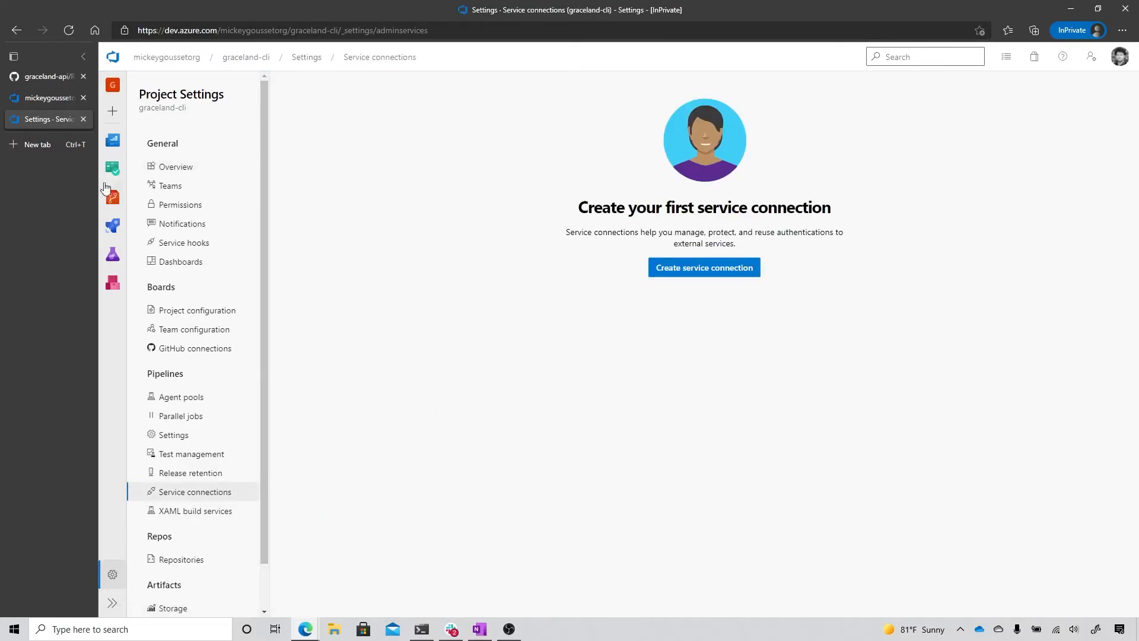
# Step: Switch to GitHub and start a new repository named graceland-cli in the organization
pyautogui.click(51, 79)
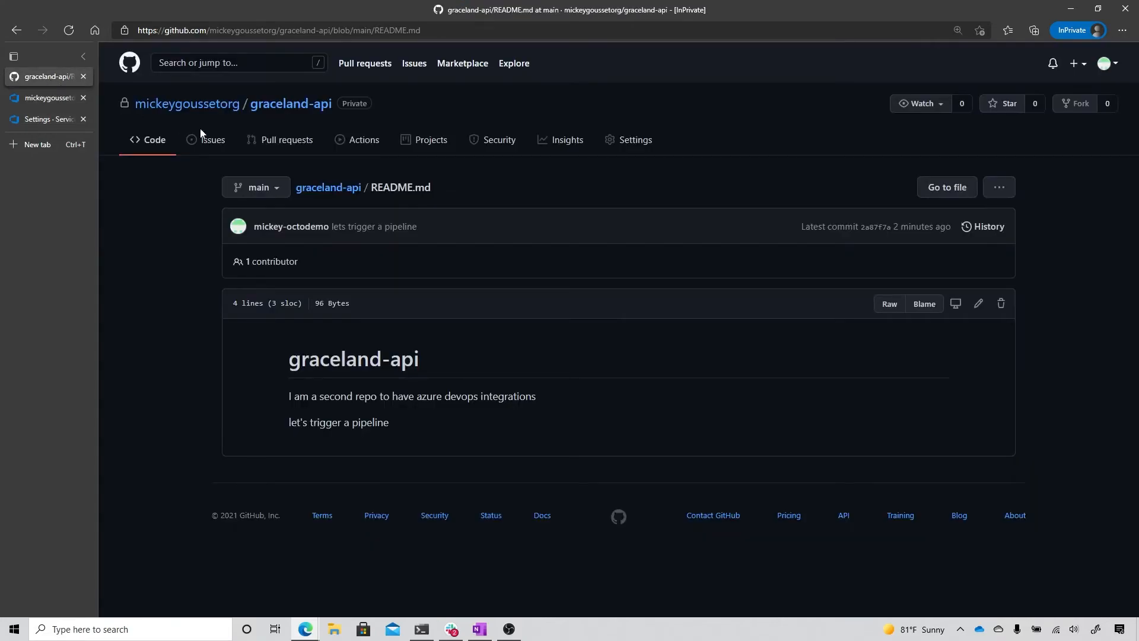
pyautogui.click(201, 108)
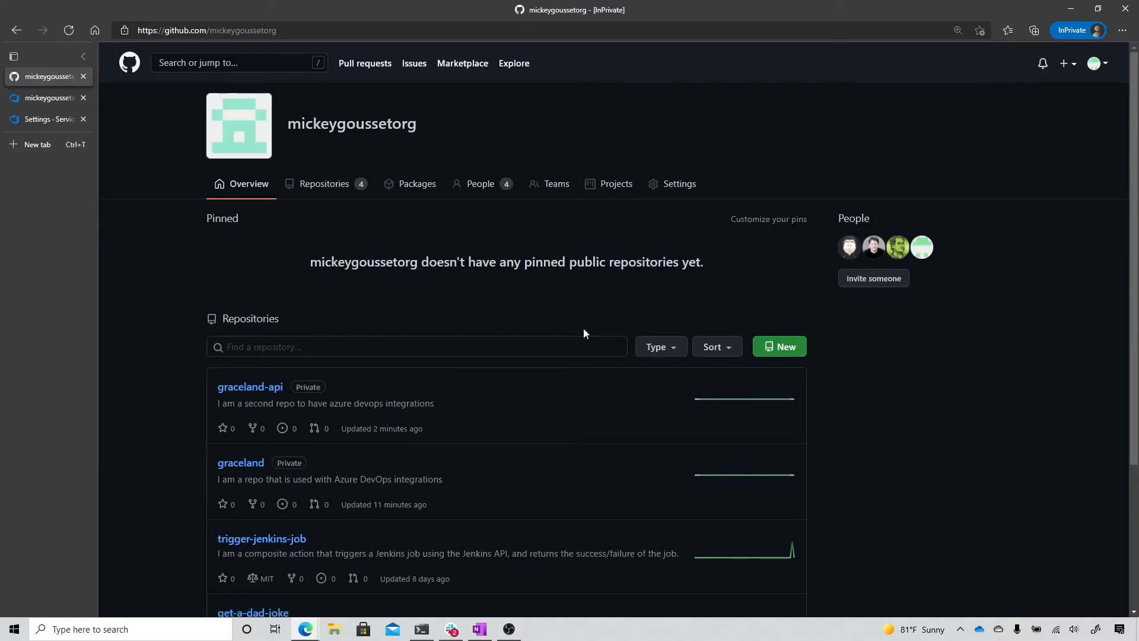
pyautogui.click(770, 350)
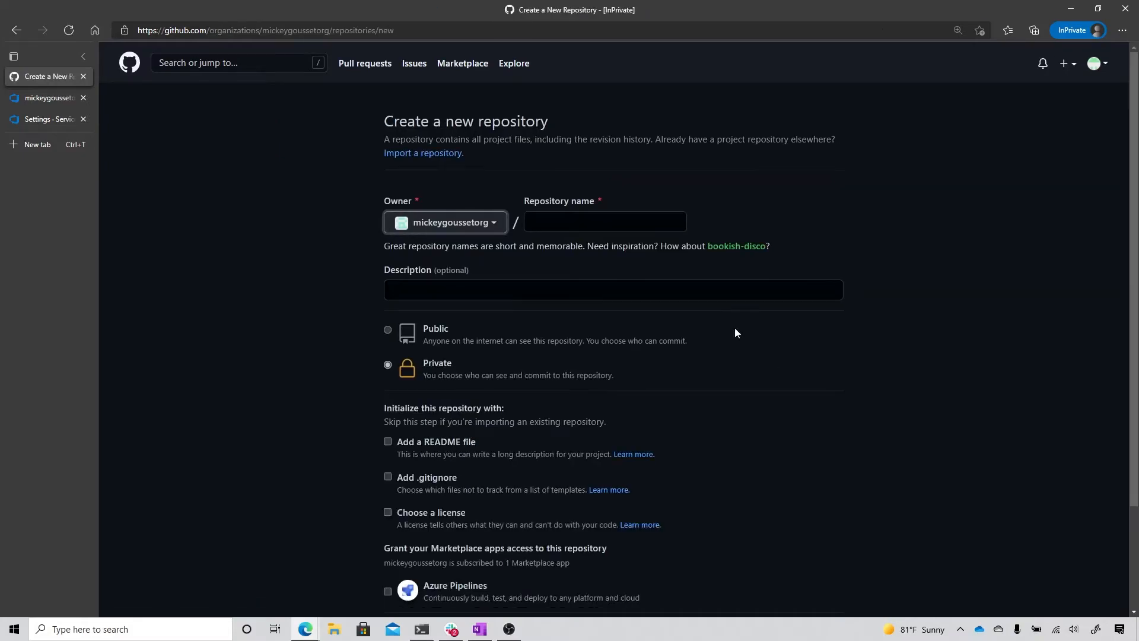
pyautogui.click(606, 221)
pyautogui.write('gr')
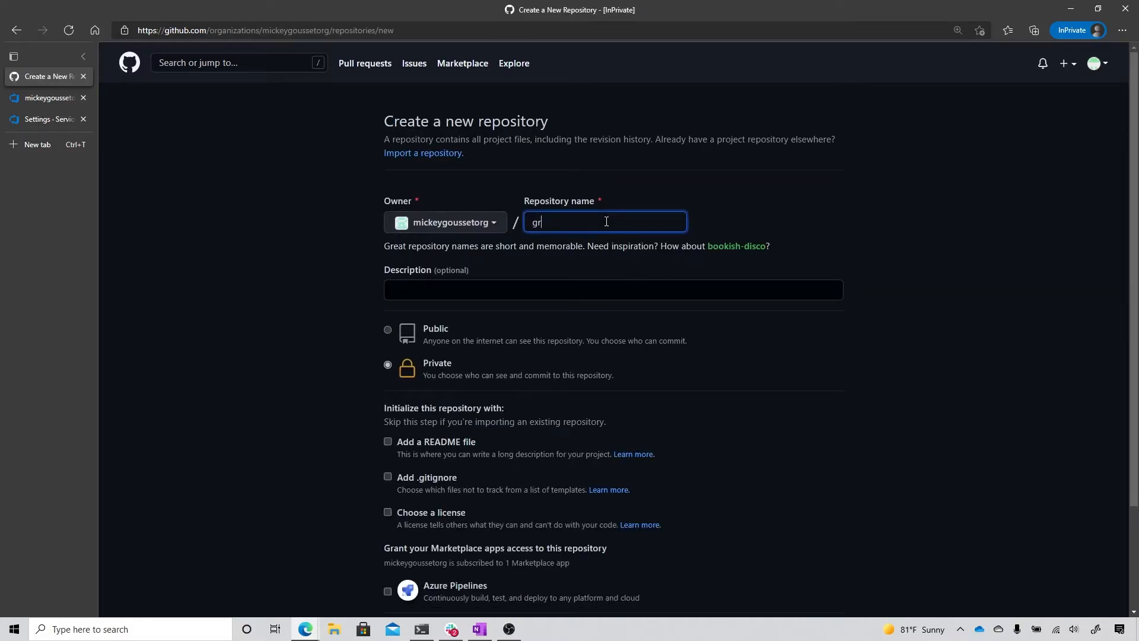
pyautogui.write('aceland-cli')
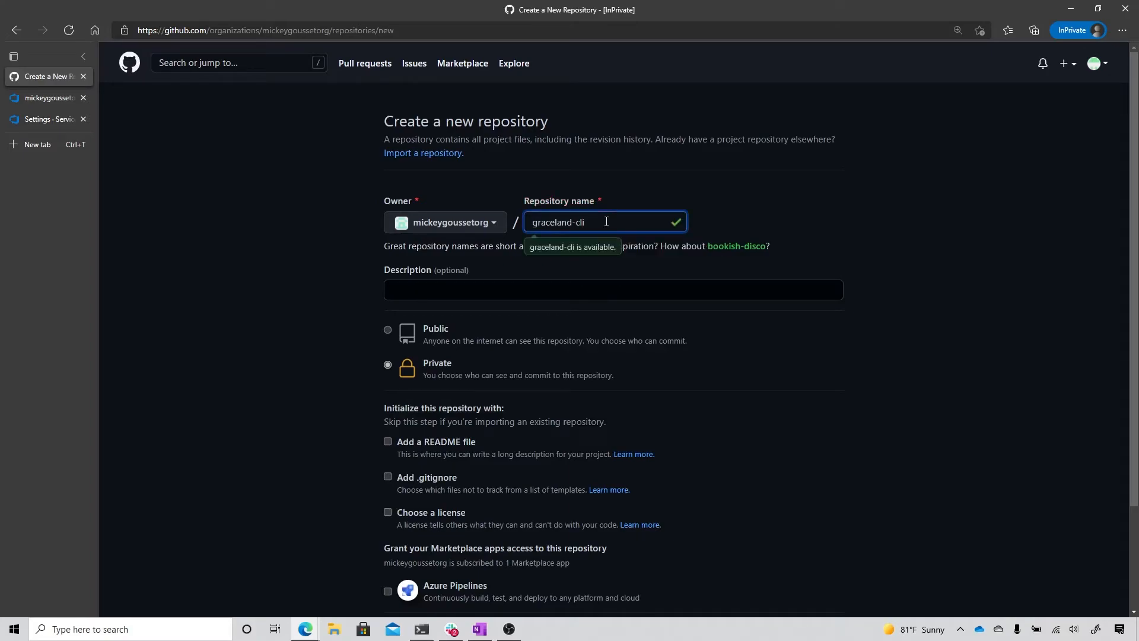
# Step: Set the new repository's description to "I am a repo used with Azure DevOps integrations"
pyautogui.click(585, 293)
pyautogui.write('I am a repo used with Azure DevOps integrations')
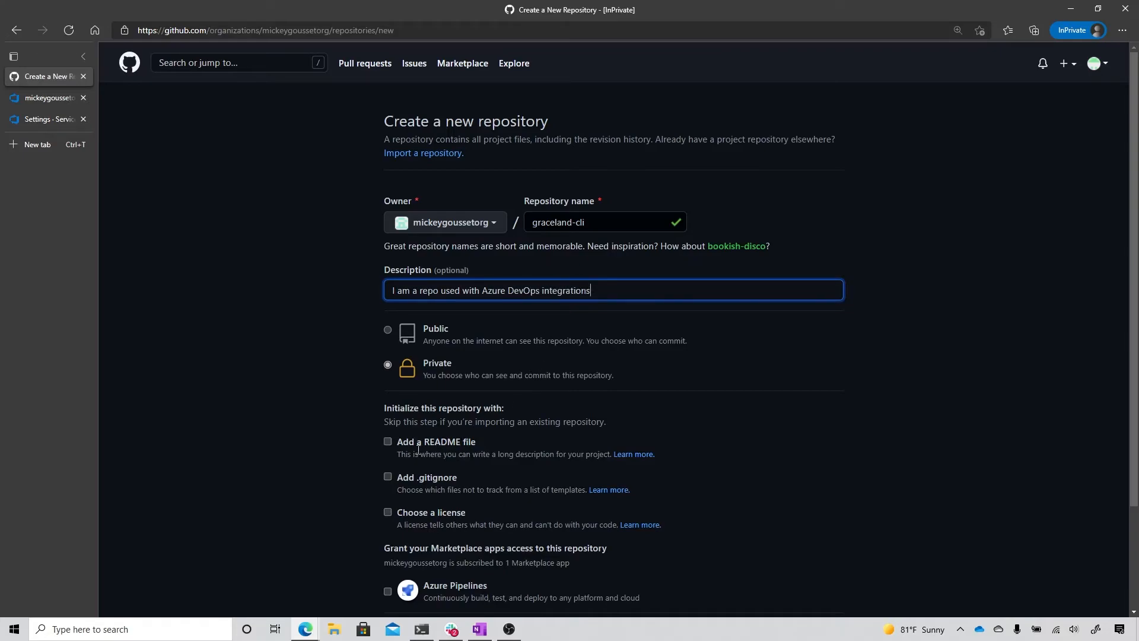
# Step: Initialize the private graceland-cli repository with a README file and the VisualStudio .gitignore template, and create it
pyautogui.click(388, 442)
pyautogui.click(388, 477)
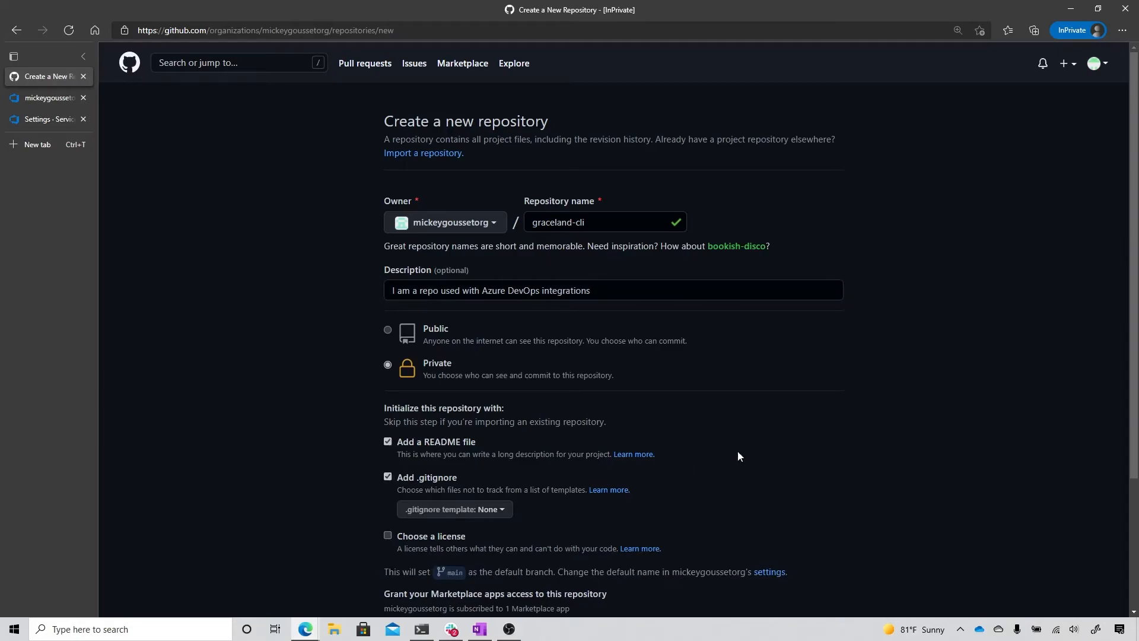
pyautogui.scroll(-3, 746, 449)
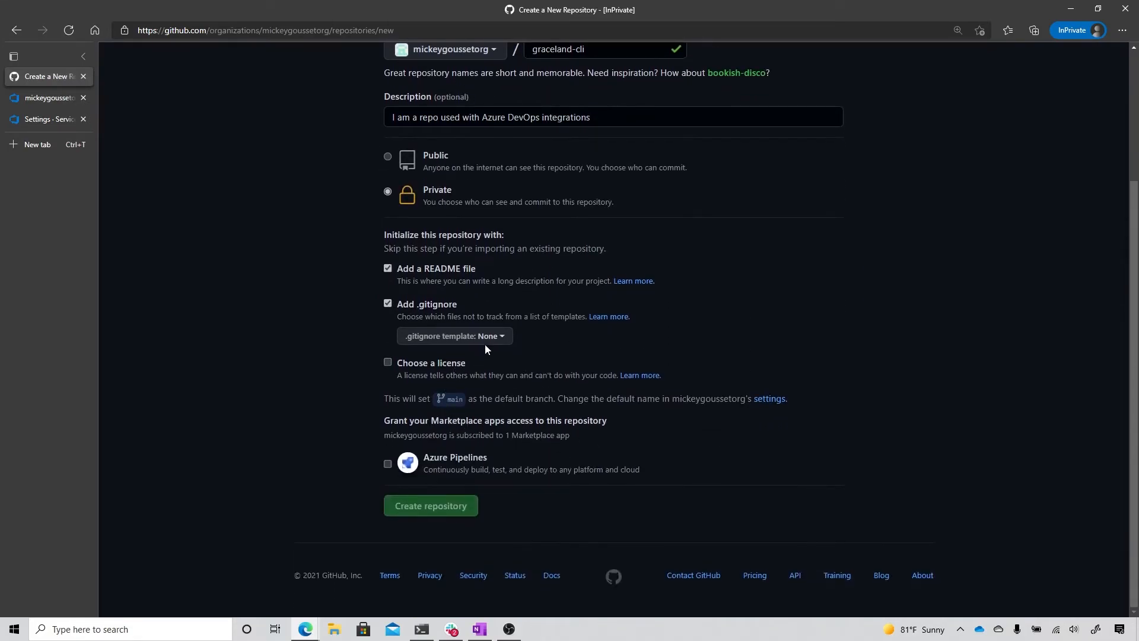
pyautogui.click(487, 338)
pyautogui.moveTo(590, 422); pyautogui.dragTo(589, 483)
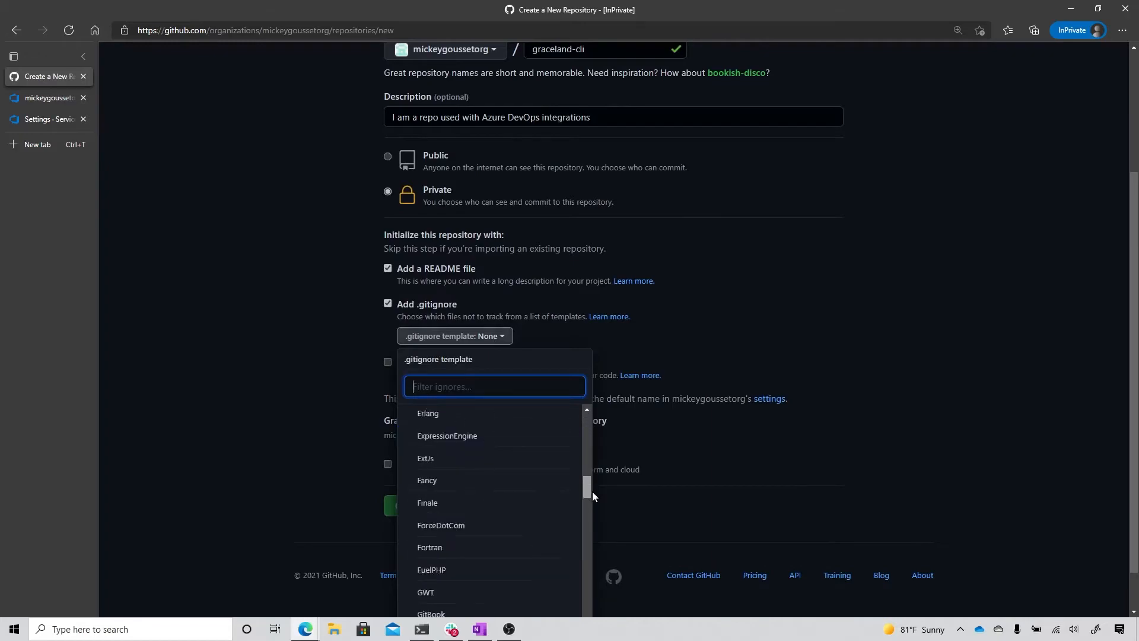
pyautogui.scroll(-15, 534, 541)
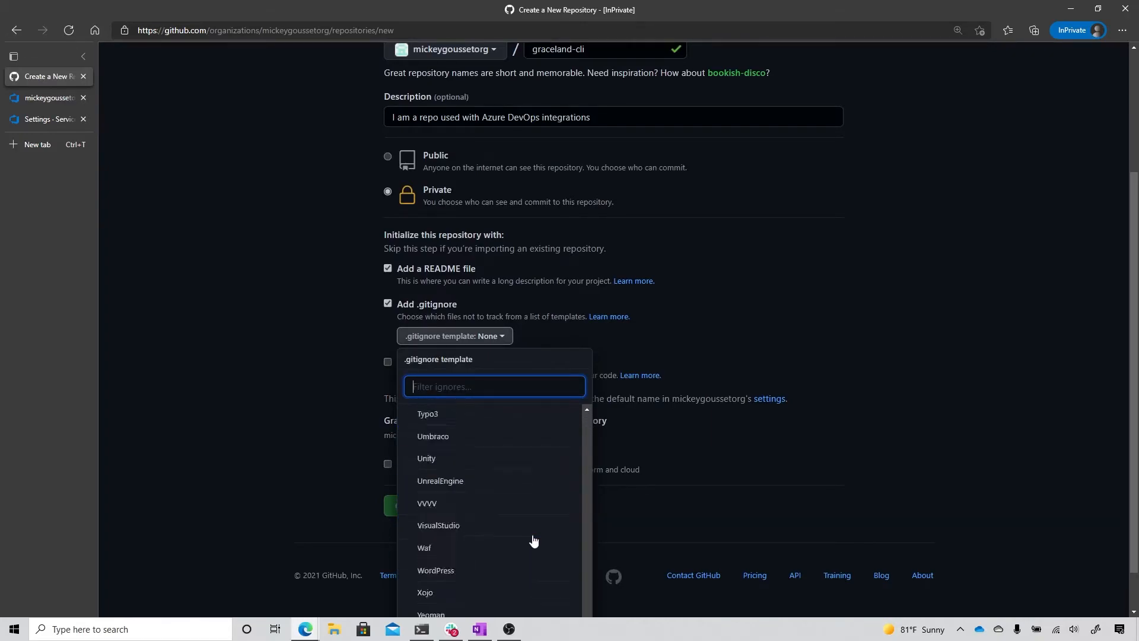
pyautogui.scroll(-2, 480, 430)
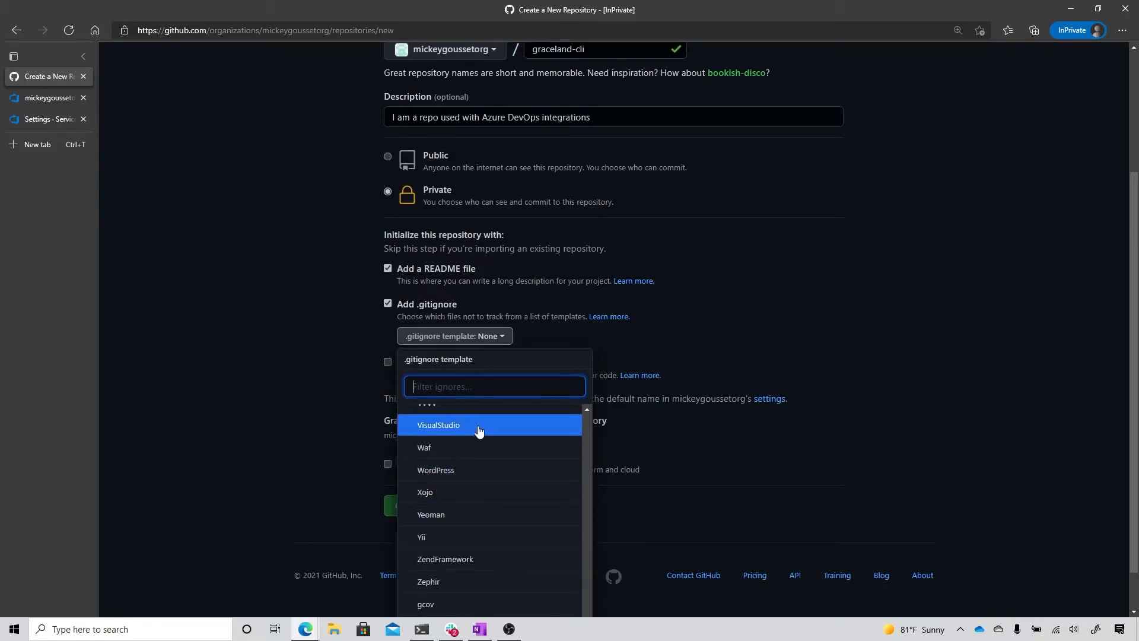
pyautogui.click(479, 426)
pyautogui.click(448, 511)
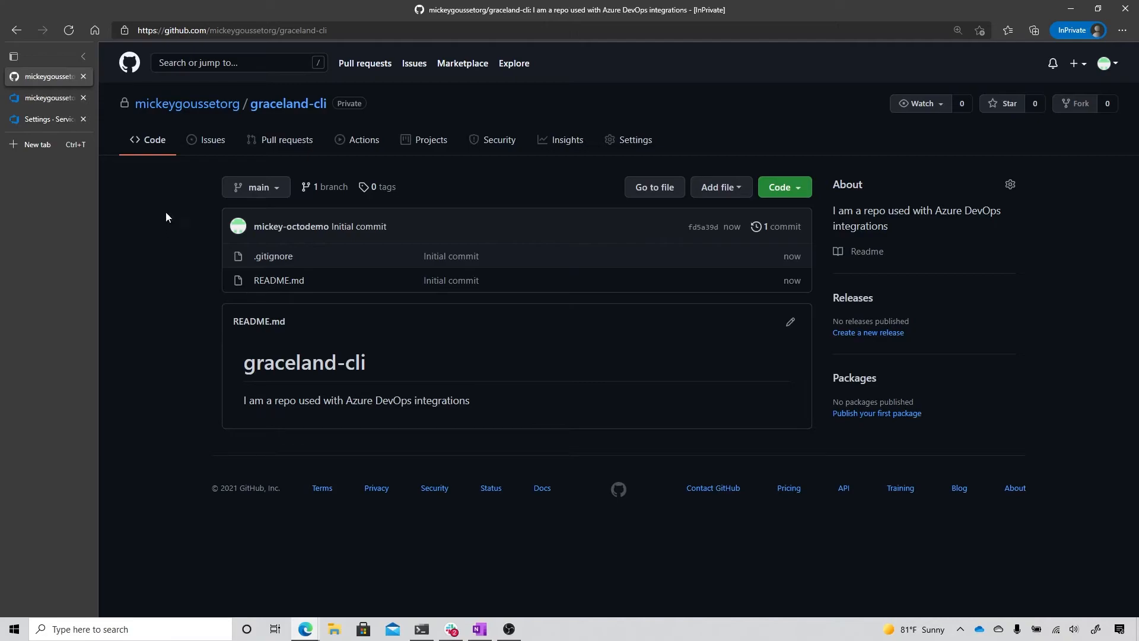
# Step: Open the configuration of the installed Azure Pipelines app in the GitHub organization's settings
pyautogui.click(193, 105)
pyautogui.click(679, 187)
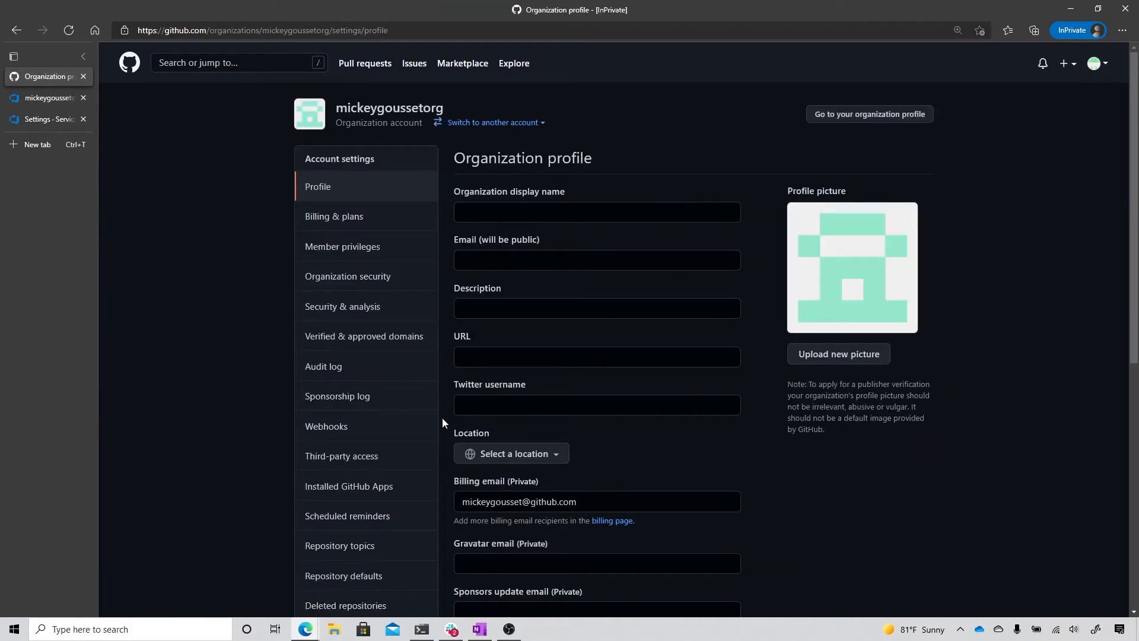
pyautogui.click(340, 494)
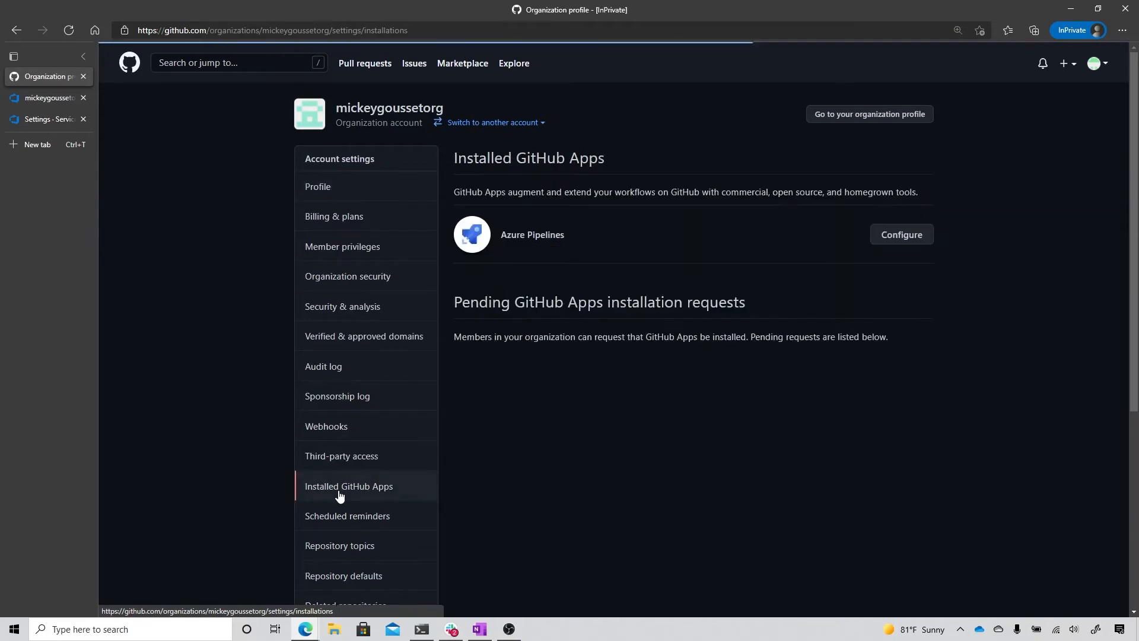
pyautogui.click(914, 236)
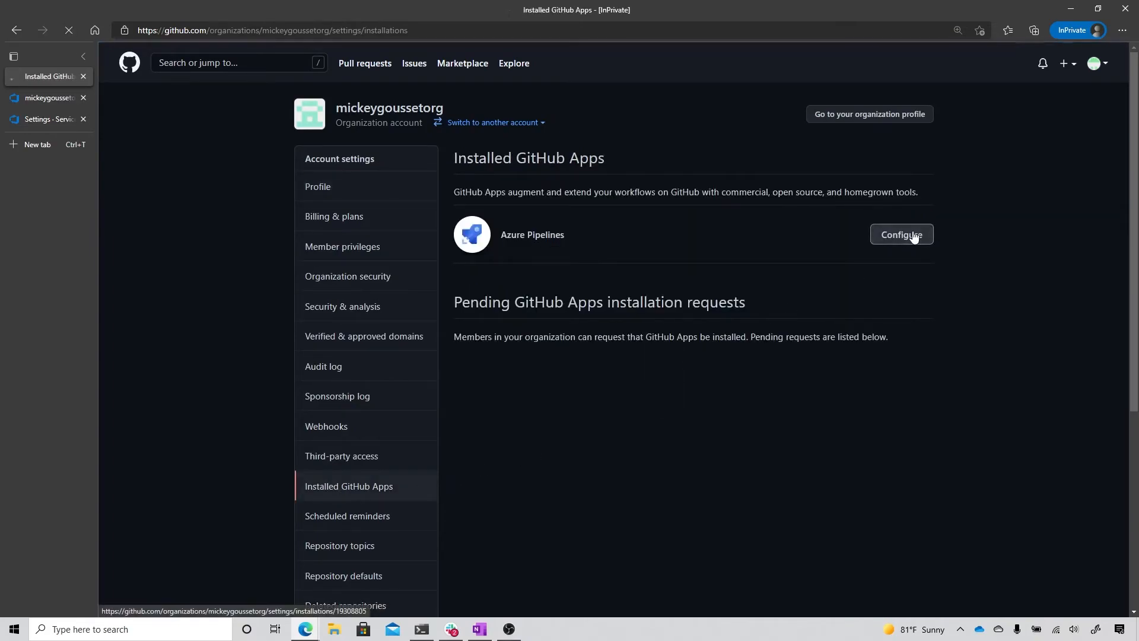
# Step: Add graceland-cli to the repositories the Azure Pipelines app can access and save the change
pyautogui.scroll(-7, 792, 289)
pyautogui.scroll(-3, 792, 289)
pyautogui.click(590, 255)
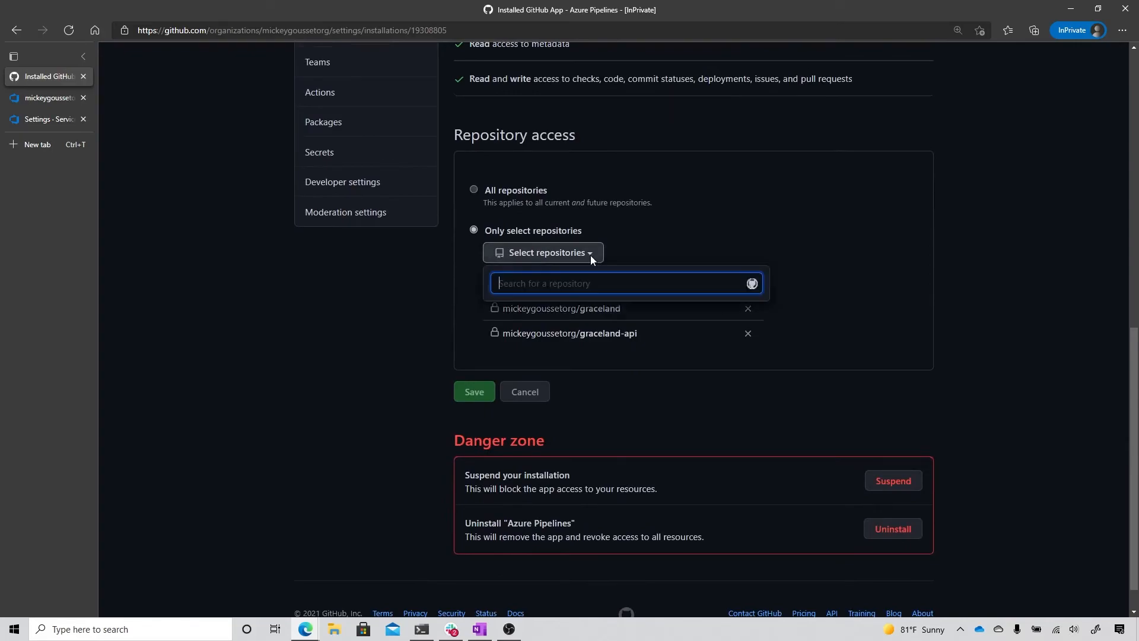
pyautogui.click(594, 355)
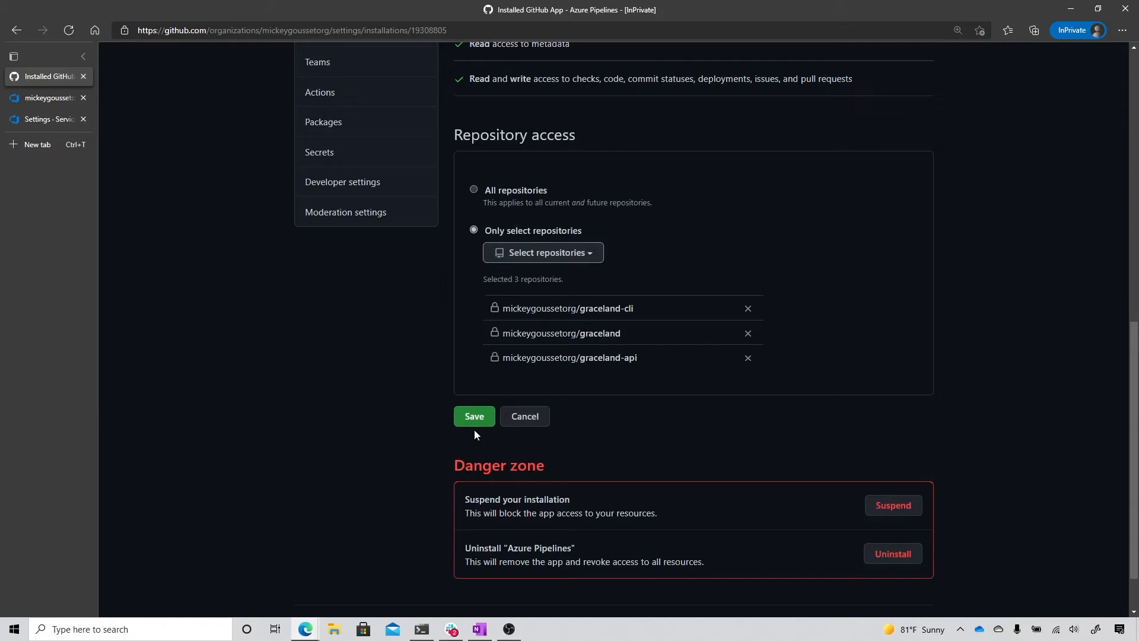
pyautogui.click(473, 418)
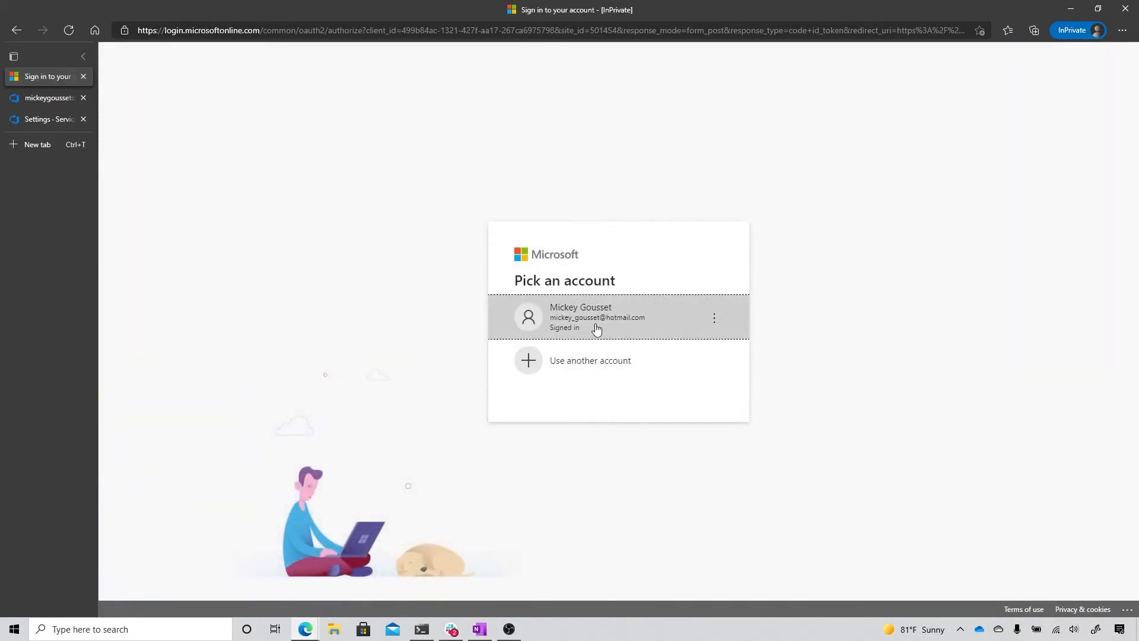
# Step: Continue with the signed-in Microsoft account and set up Azure Pipelines for the graceland-cli project in the Azure DevOps organization that holds it
pyautogui.click(605, 320)
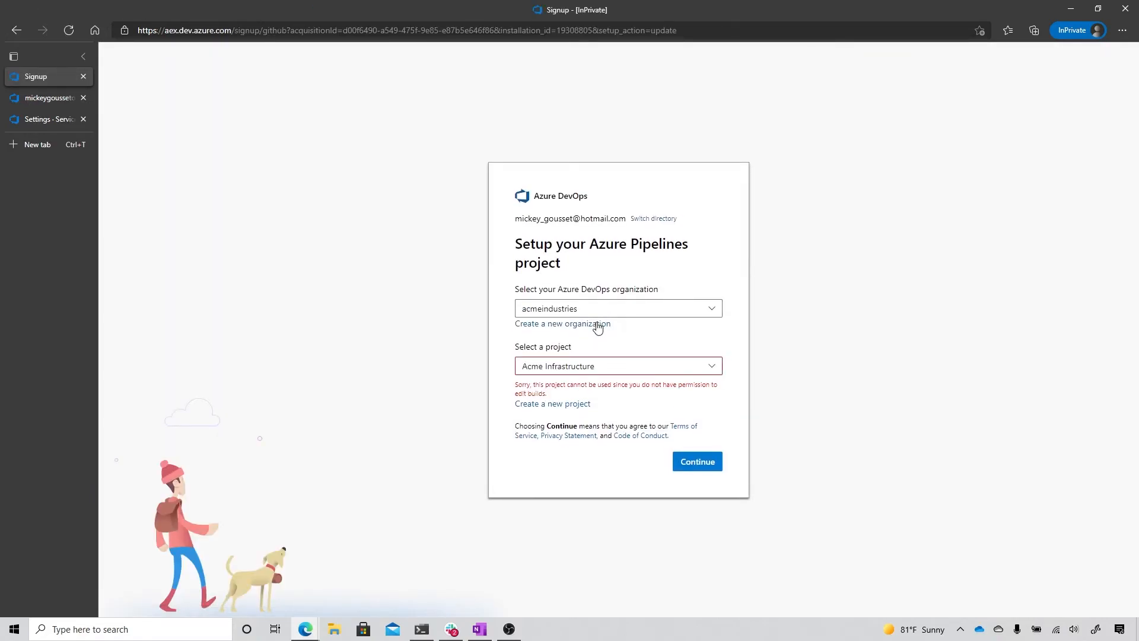
pyautogui.click(592, 313)
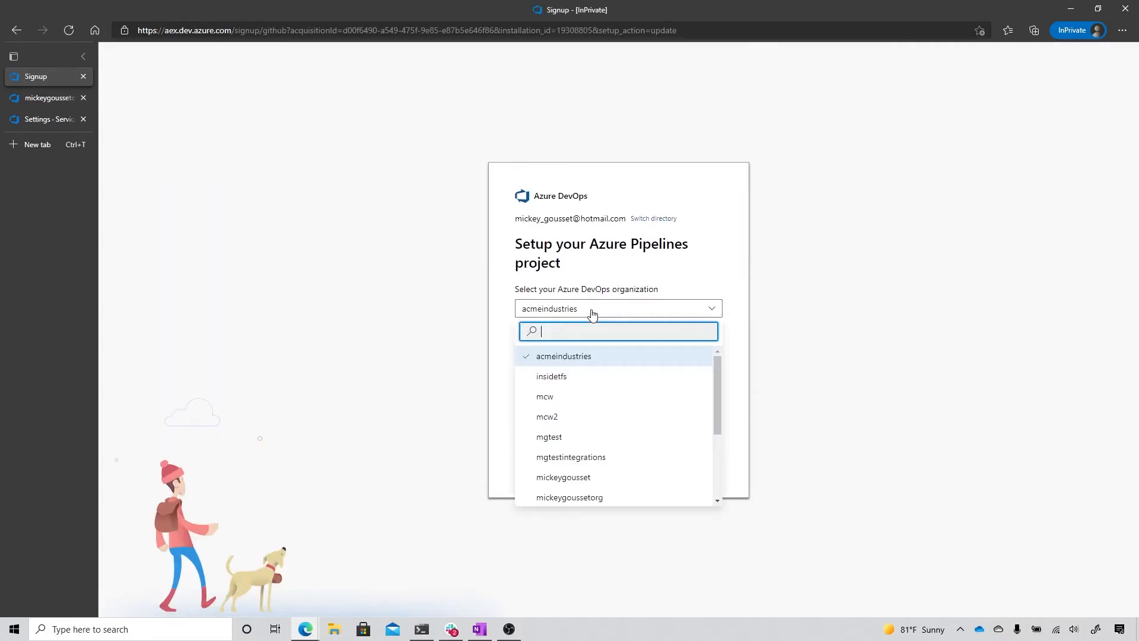
pyautogui.click(598, 505)
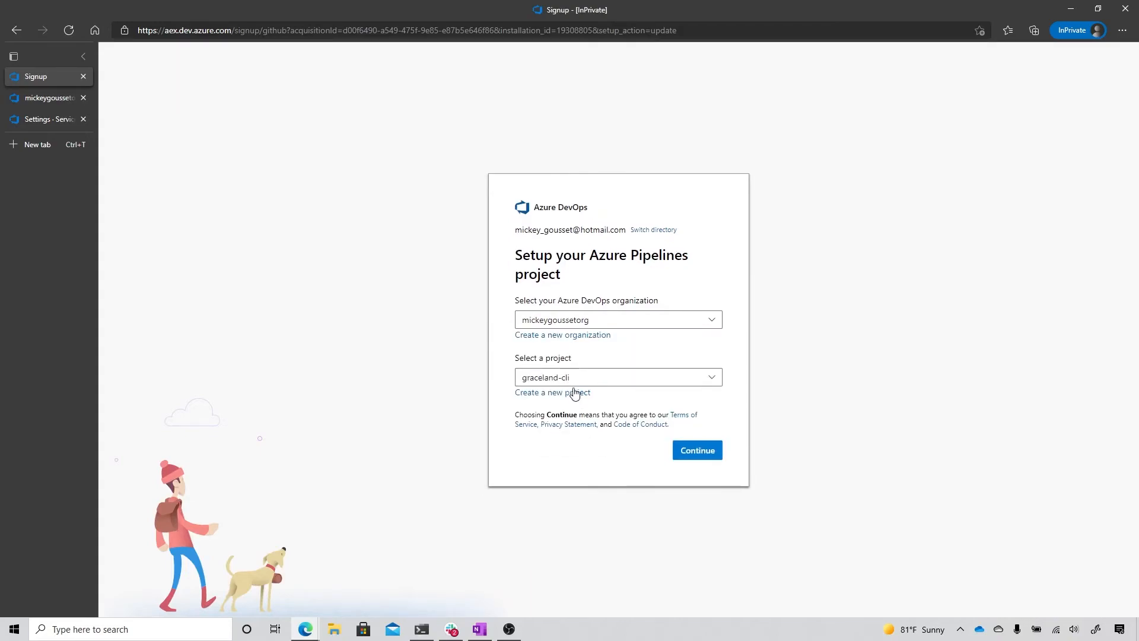
pyautogui.click(570, 381)
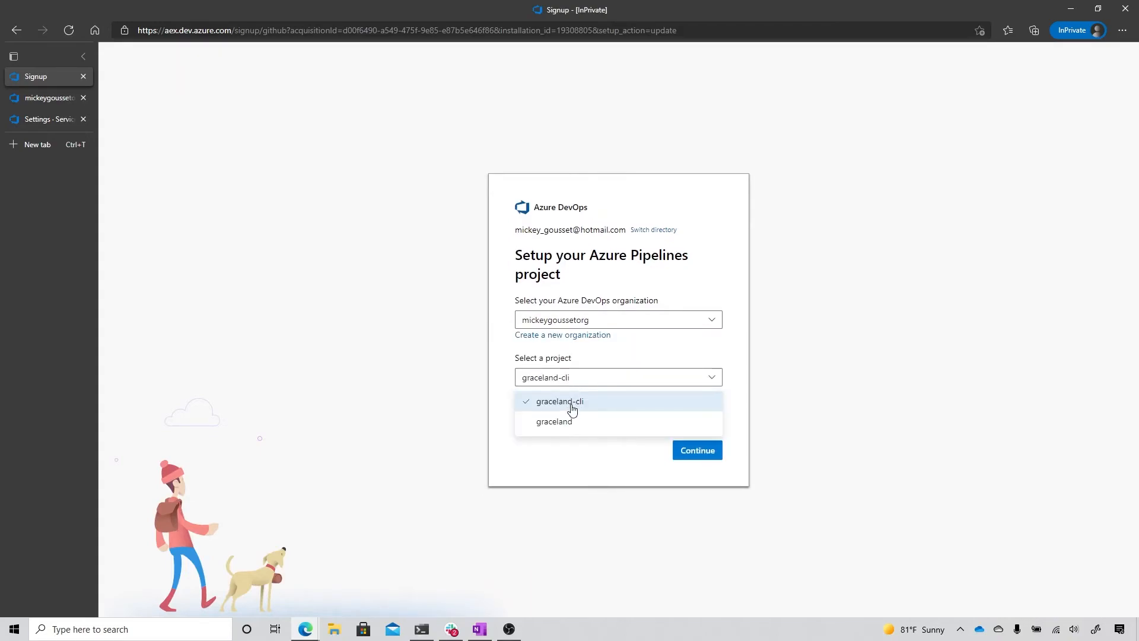
pyautogui.click(571, 404)
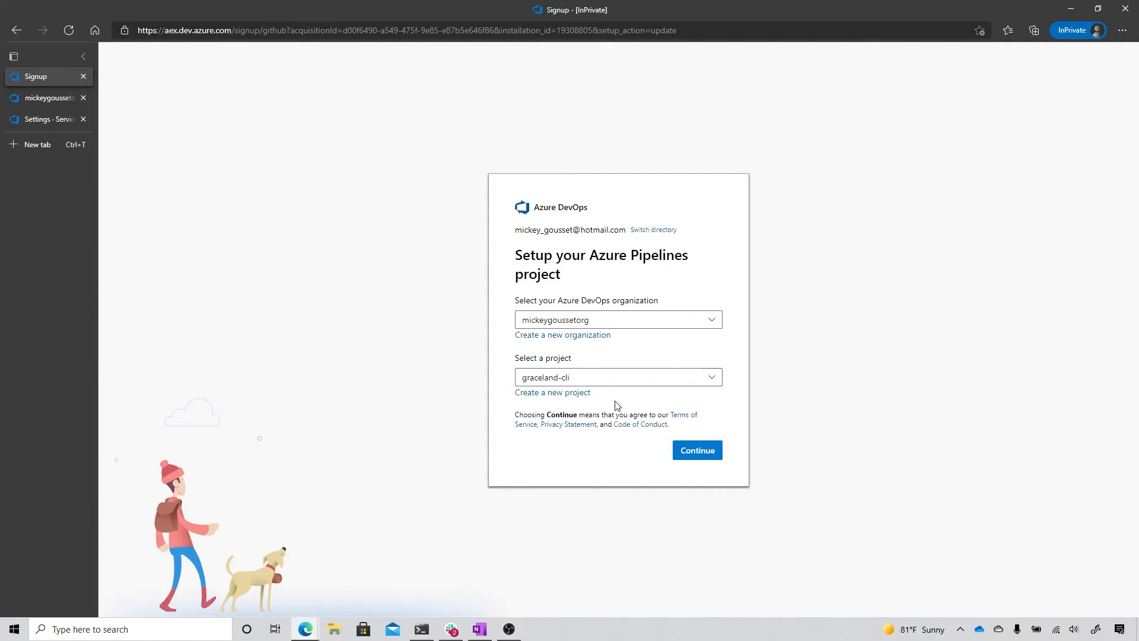
pyautogui.click(695, 458)
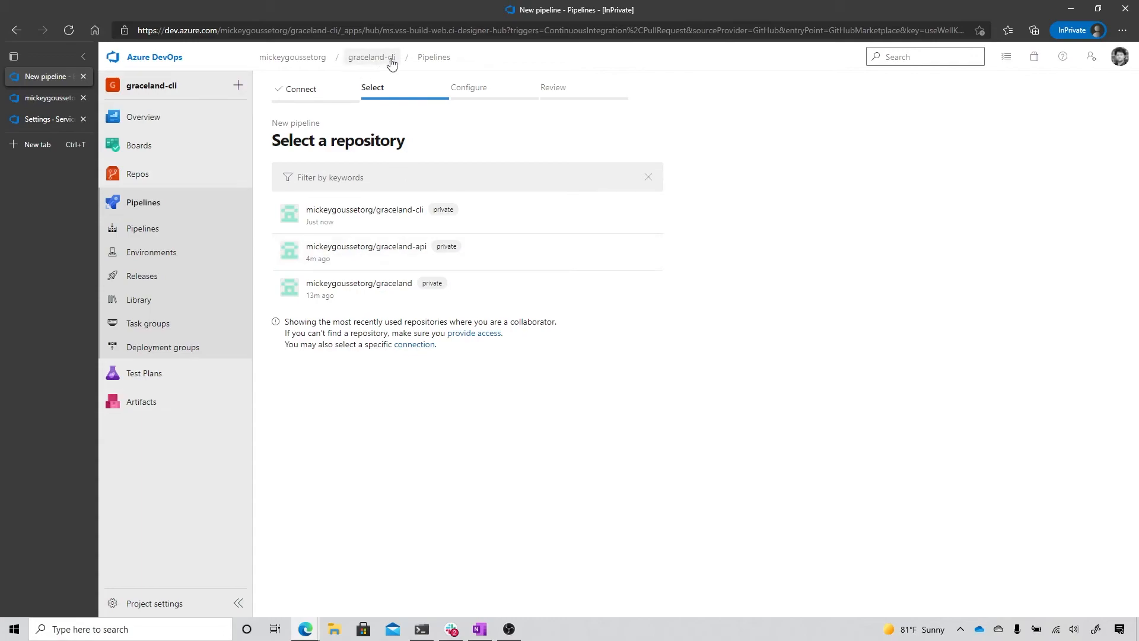
# Step: Start a new GitHub pipeline in the graceland project and view the repositories available through the organization's existing connection
pyautogui.click(315, 62)
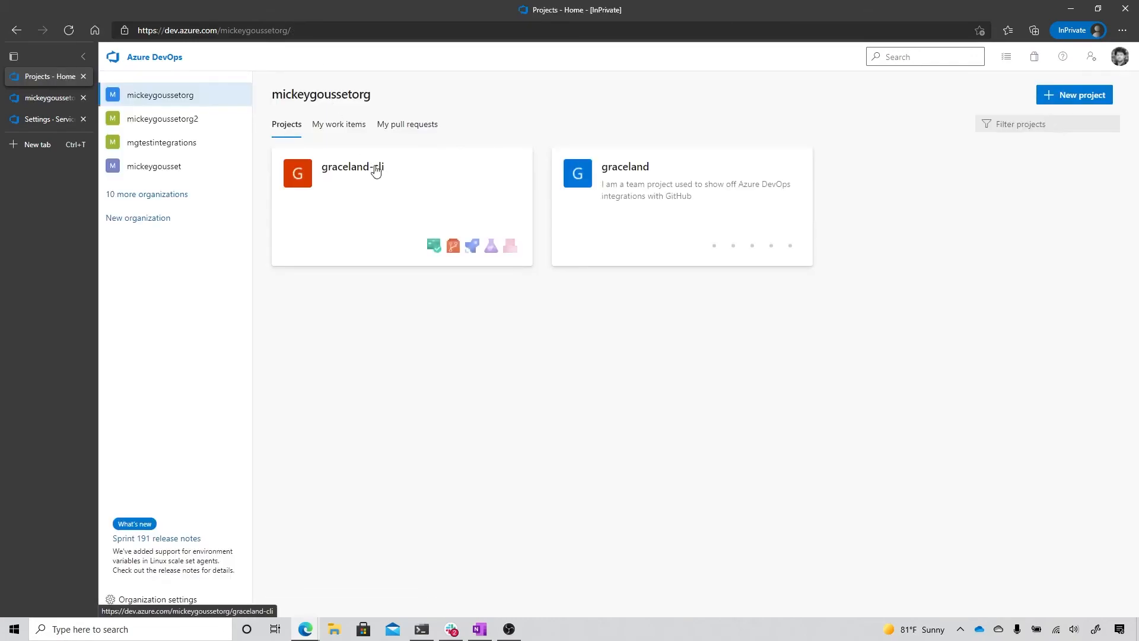
pyautogui.click(617, 172)
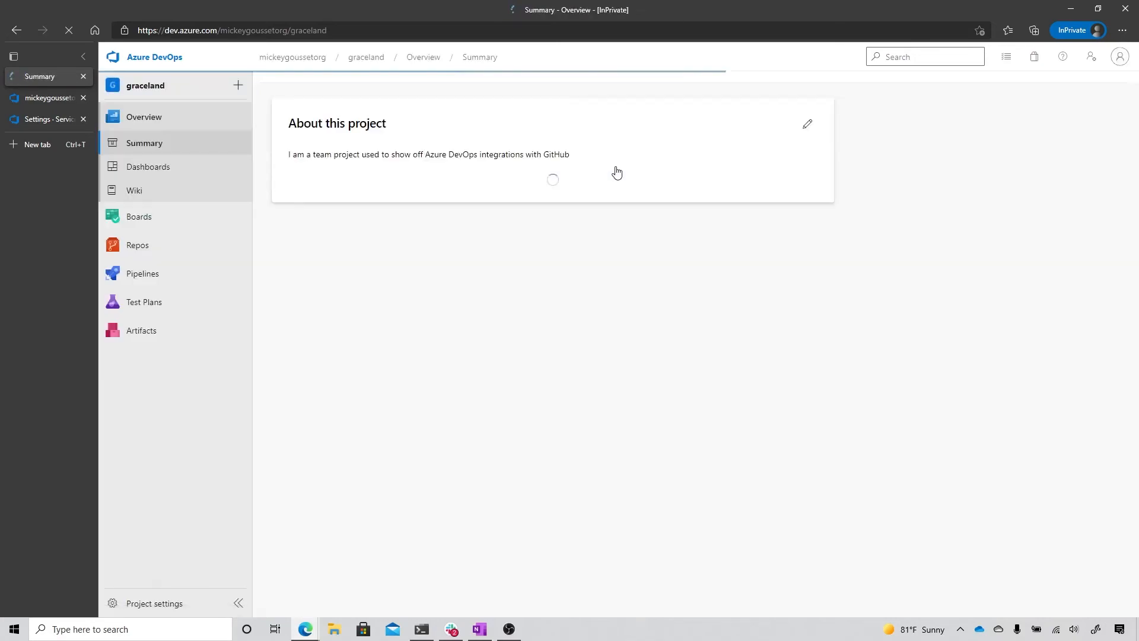
pyautogui.click(144, 278)
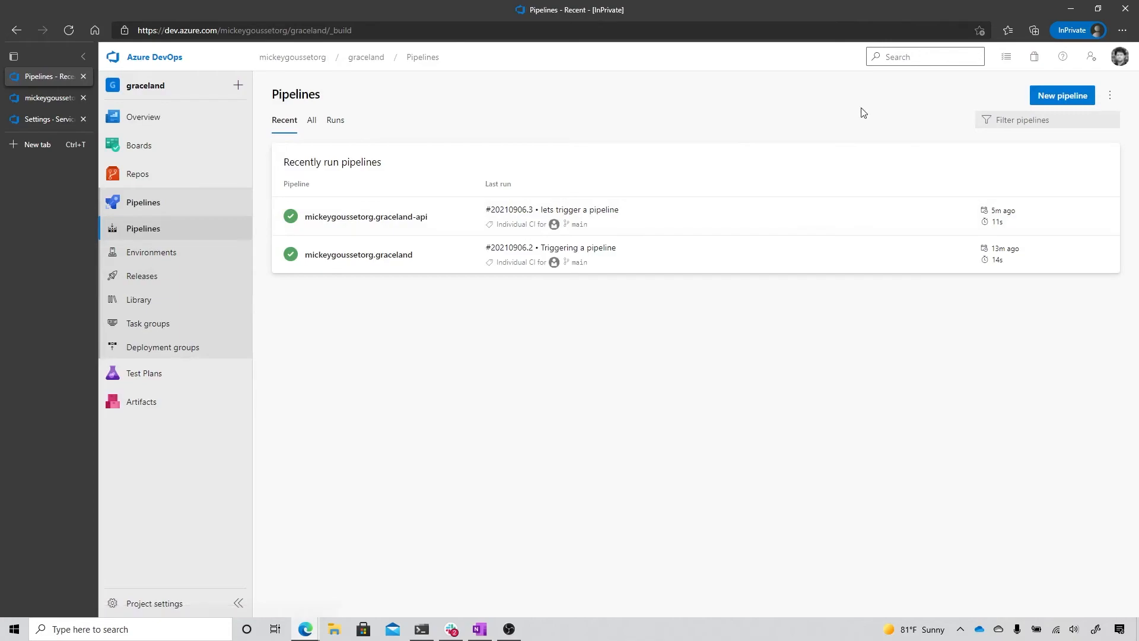
pyautogui.click(1045, 102)
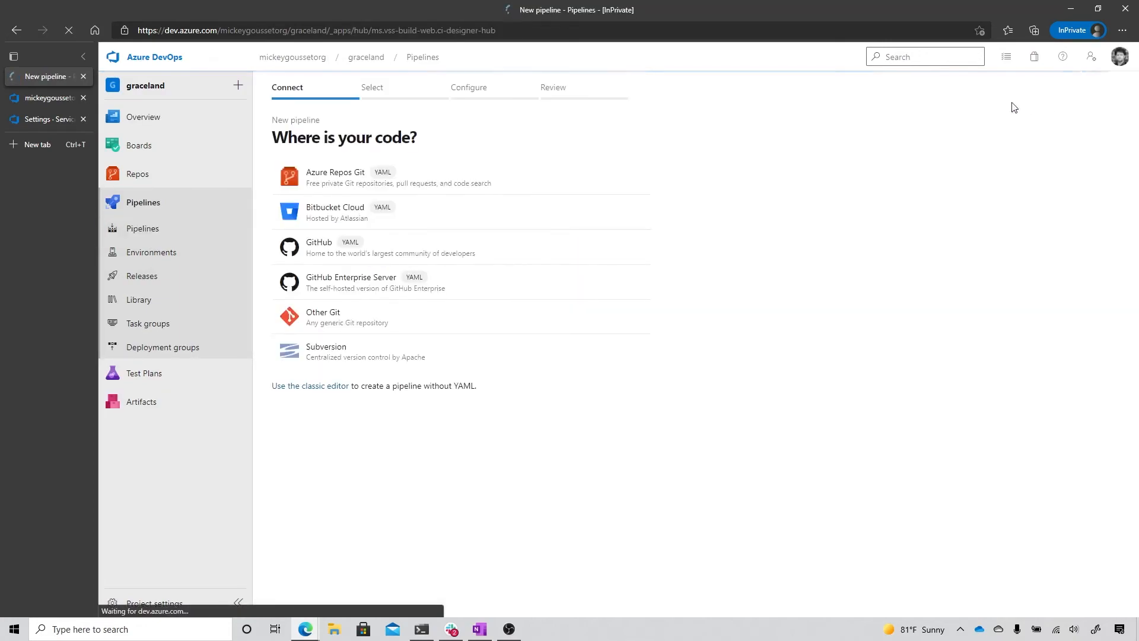
pyautogui.click(378, 258)
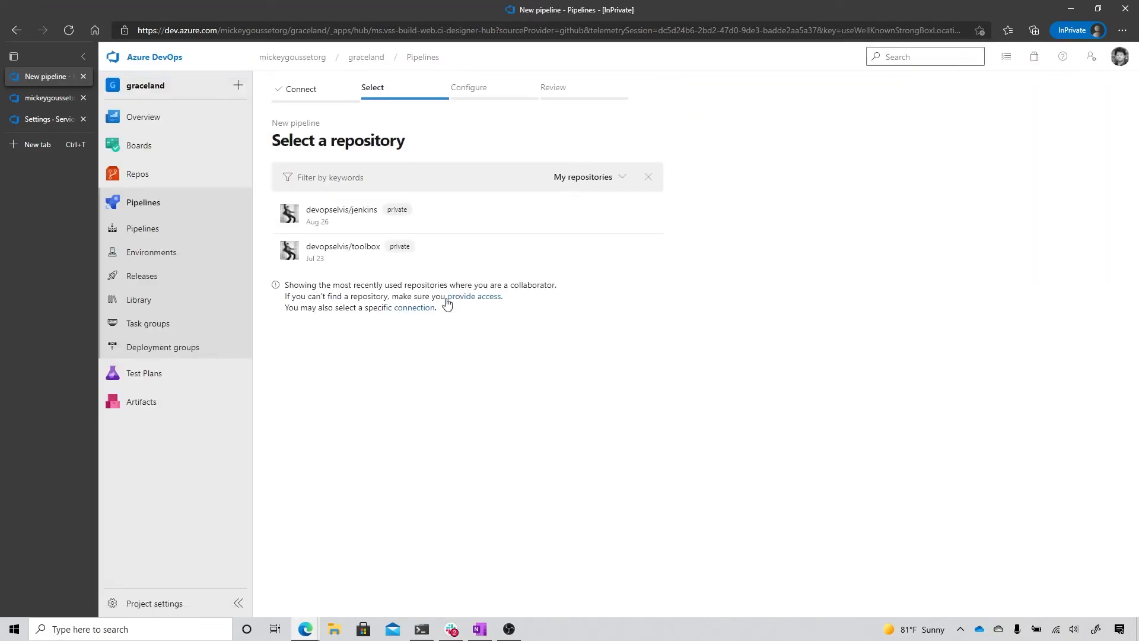
pyautogui.click(408, 309)
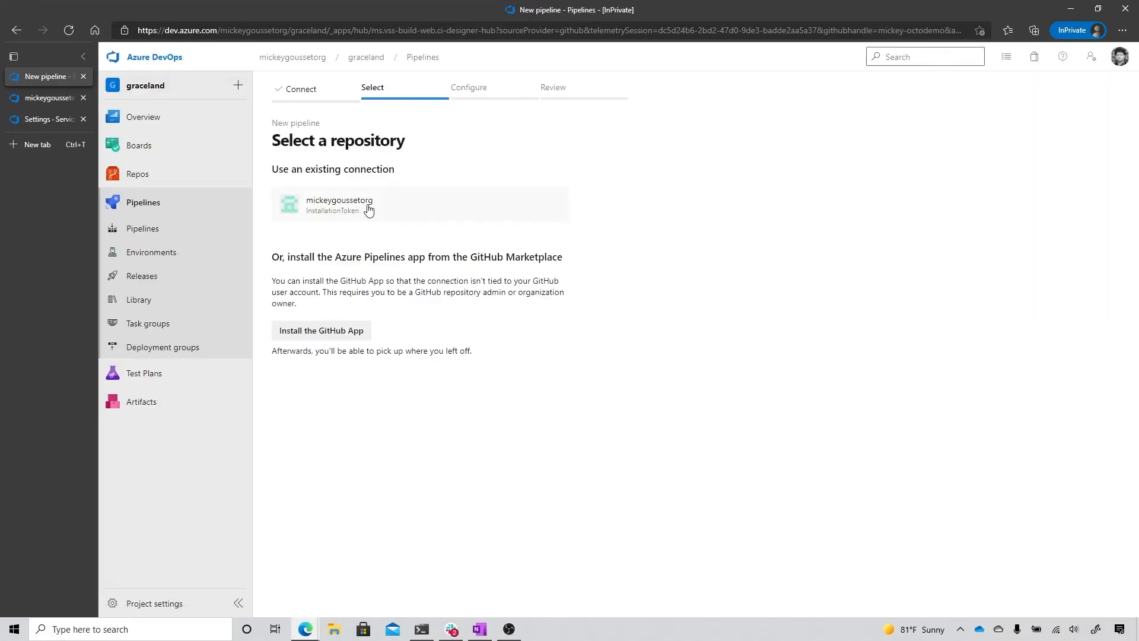
pyautogui.click(368, 210)
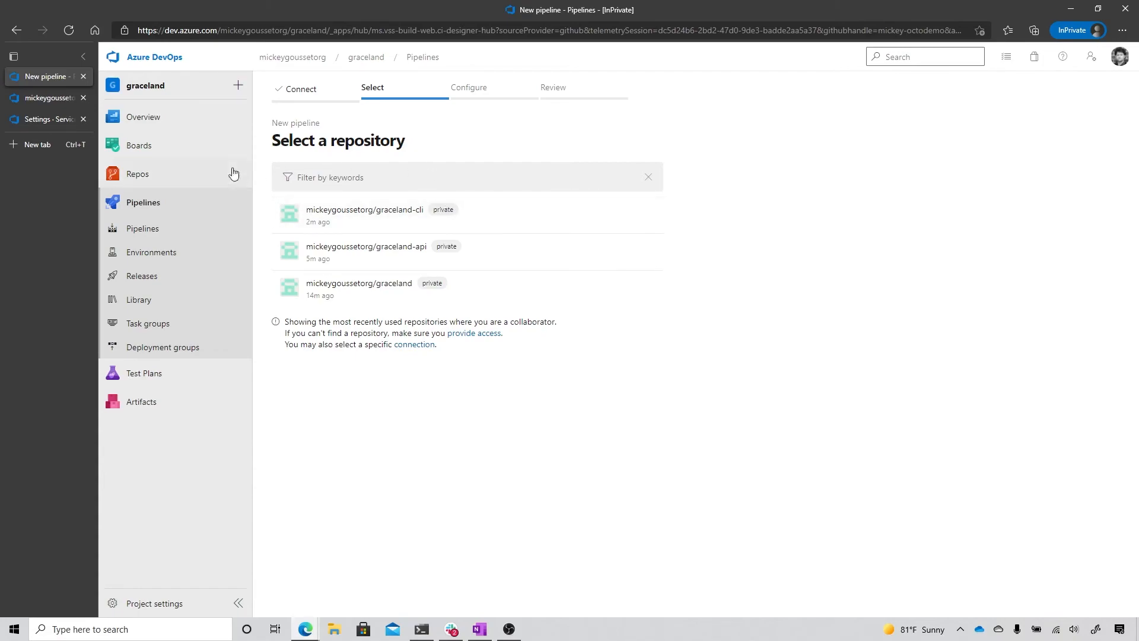
# Step: Switch to GitHub and open the organization's overview page by its web address
pyautogui.click(258, 28)
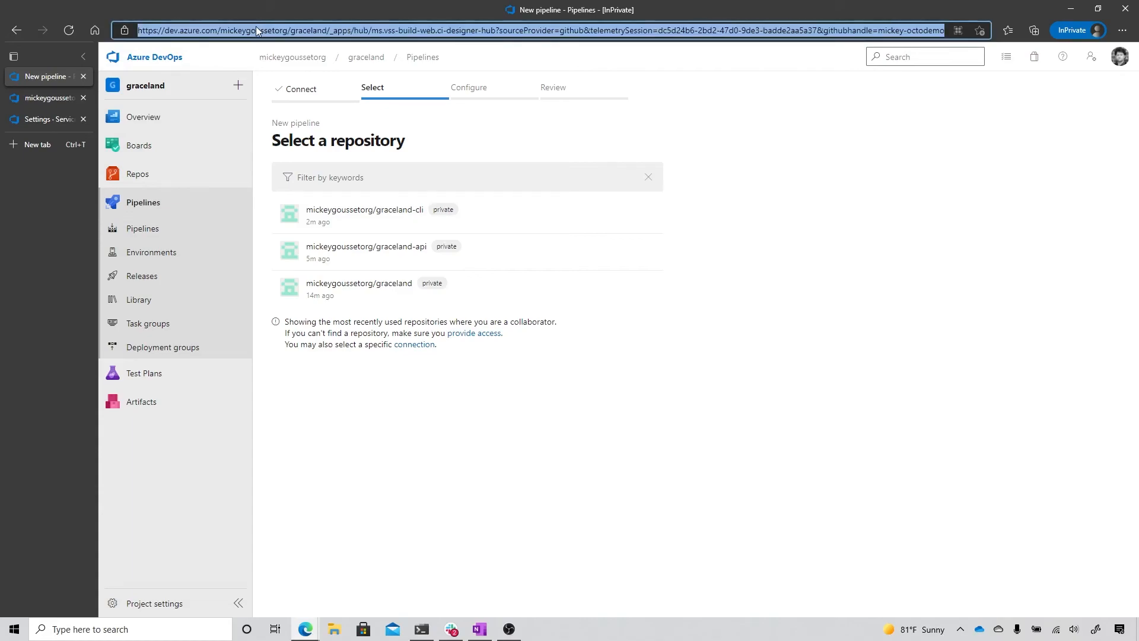
pyautogui.write('github.com/mickeygoussetorg')
pyautogui.press('Return')
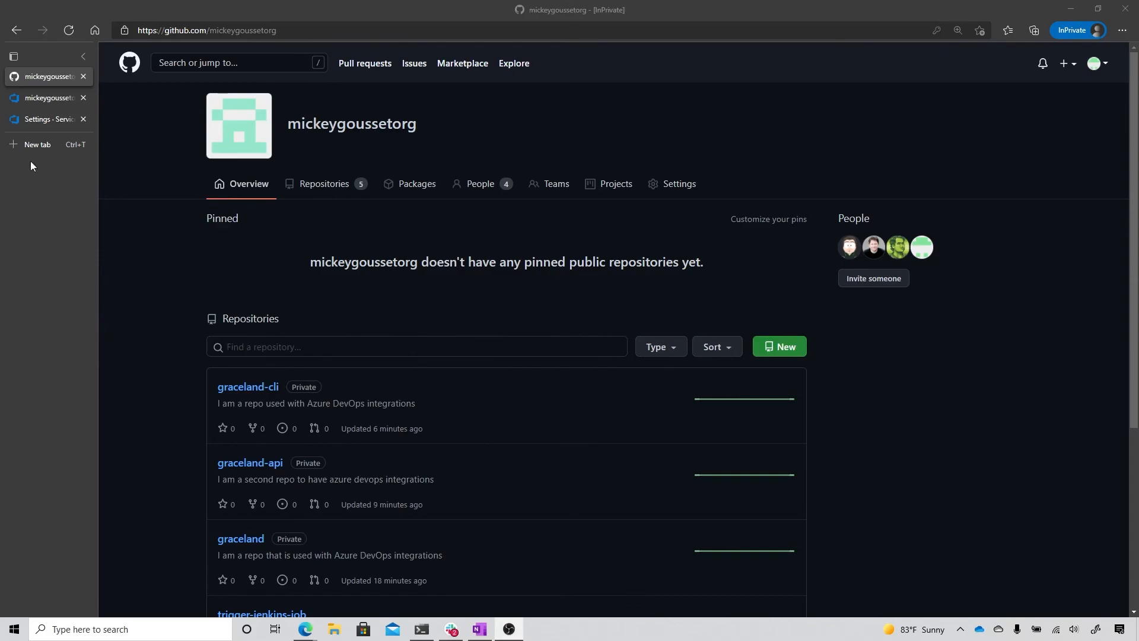
# Step: Switch to Azure DevOps and open the service connections in the graceland project's settings
pyautogui.click(41, 124)
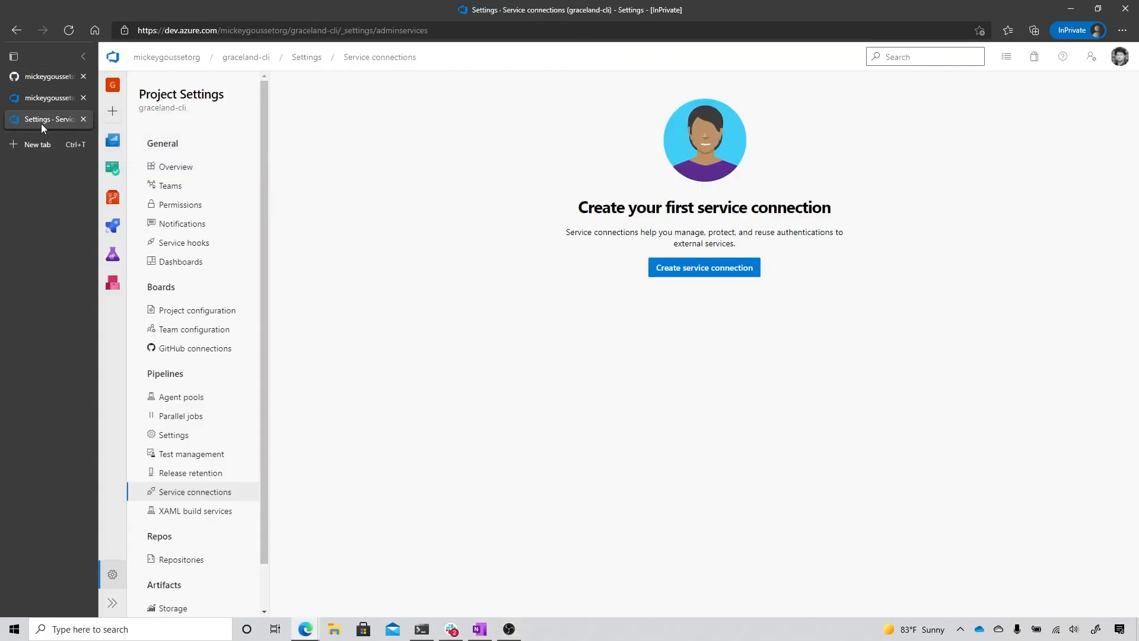
pyautogui.click(169, 58)
pyautogui.click(346, 171)
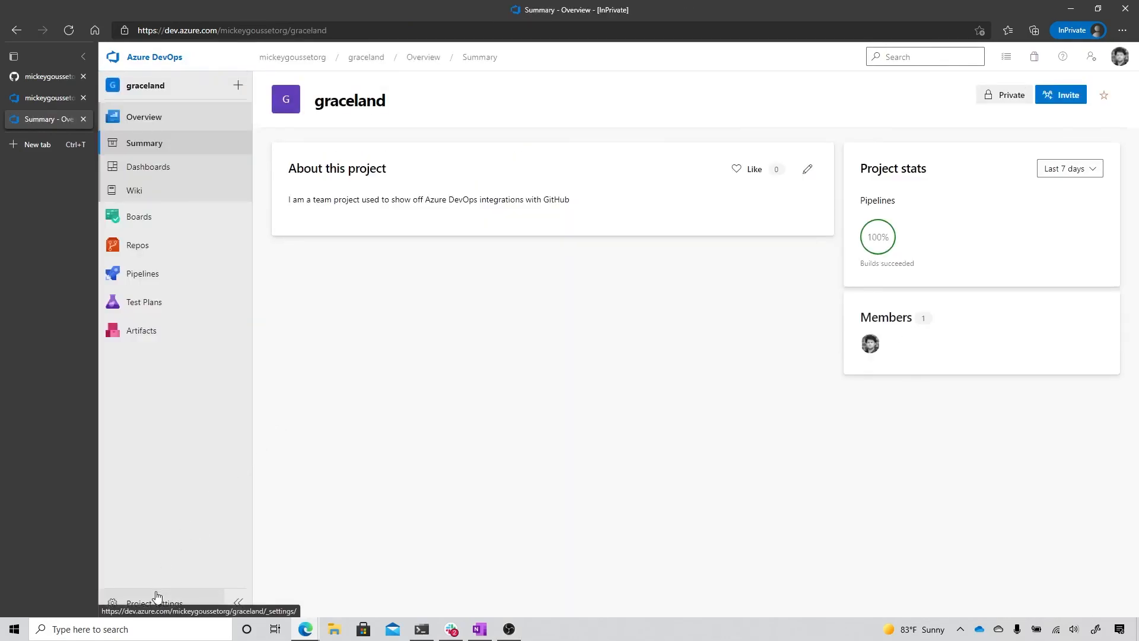
pyautogui.click(153, 603)
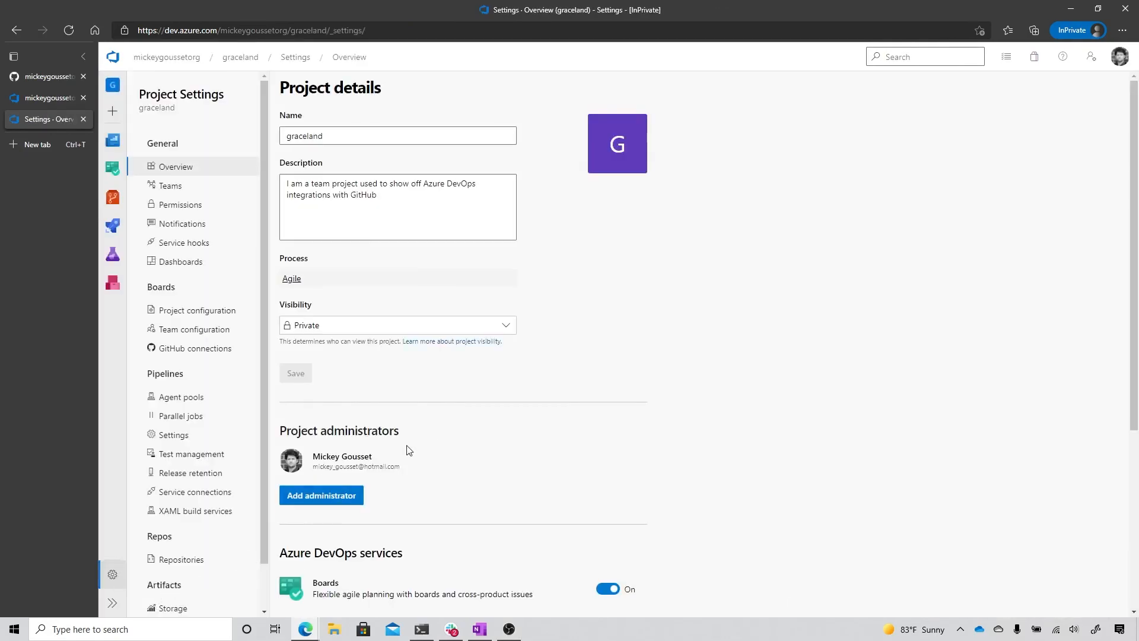
pyautogui.click(220, 496)
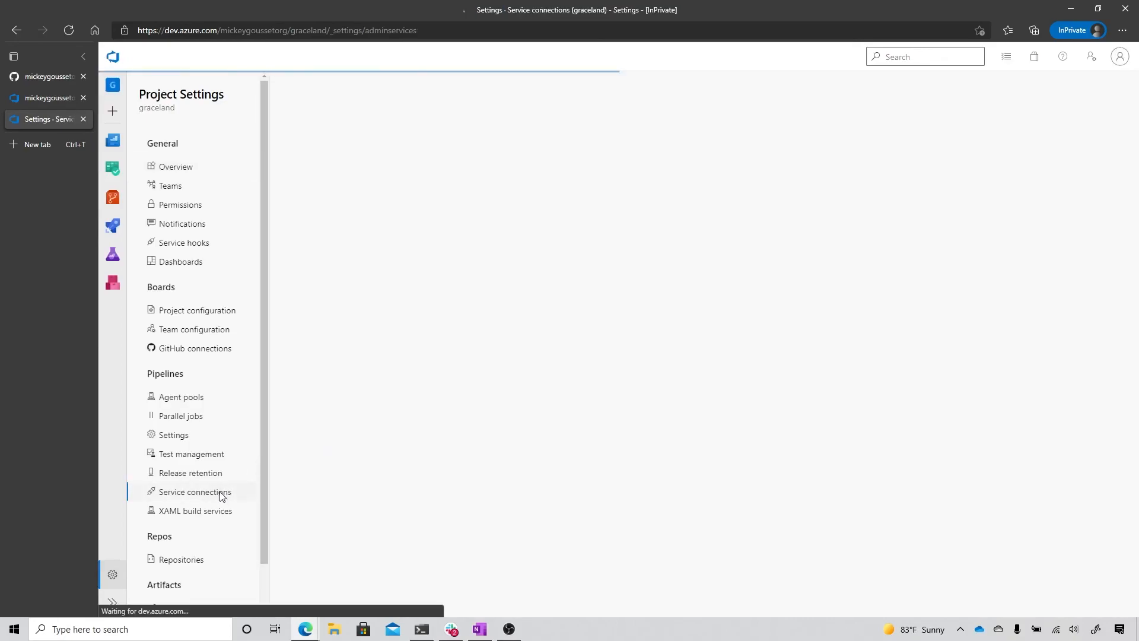
# Step: Examine the details, further actions and edit options of the organization's GitHub service connection
pyautogui.click(498, 174)
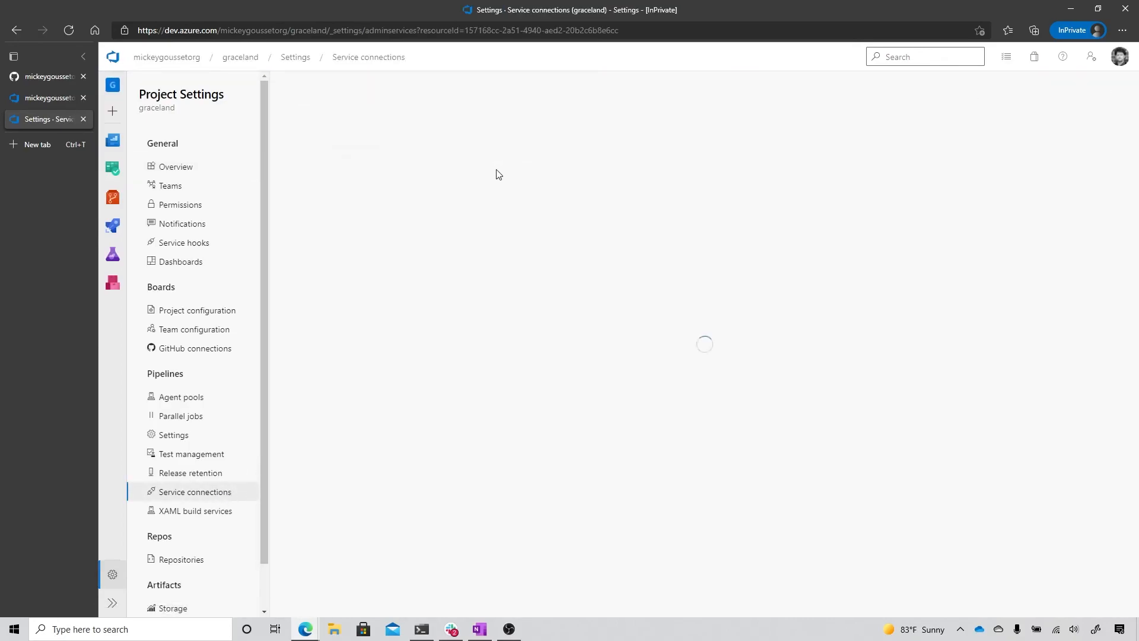
pyautogui.click(1102, 100)
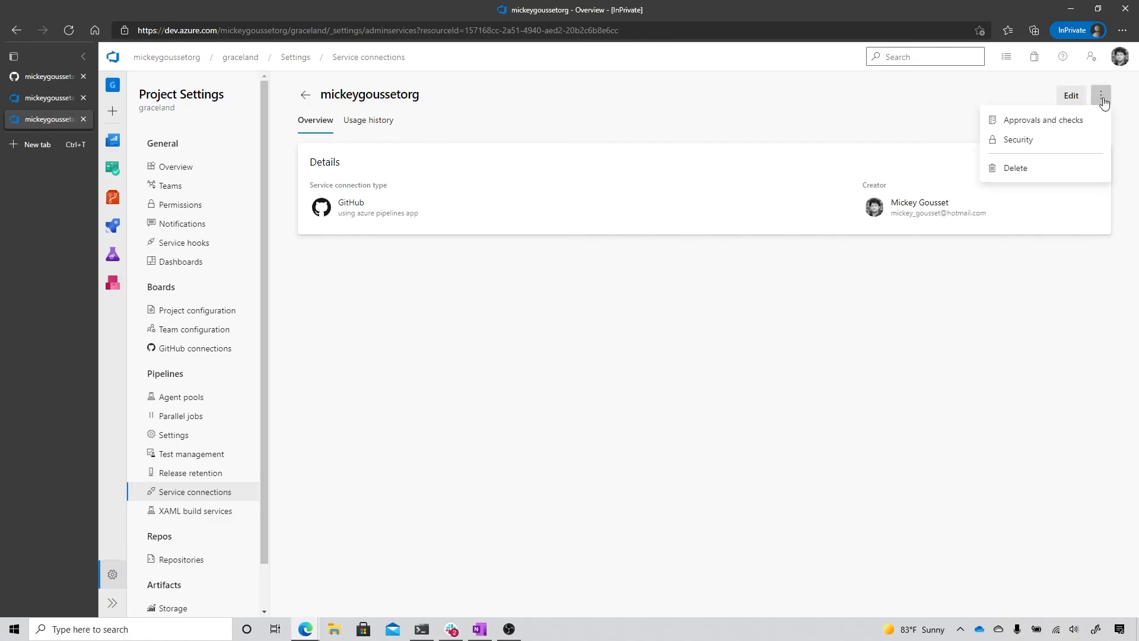
pyautogui.click(1066, 97)
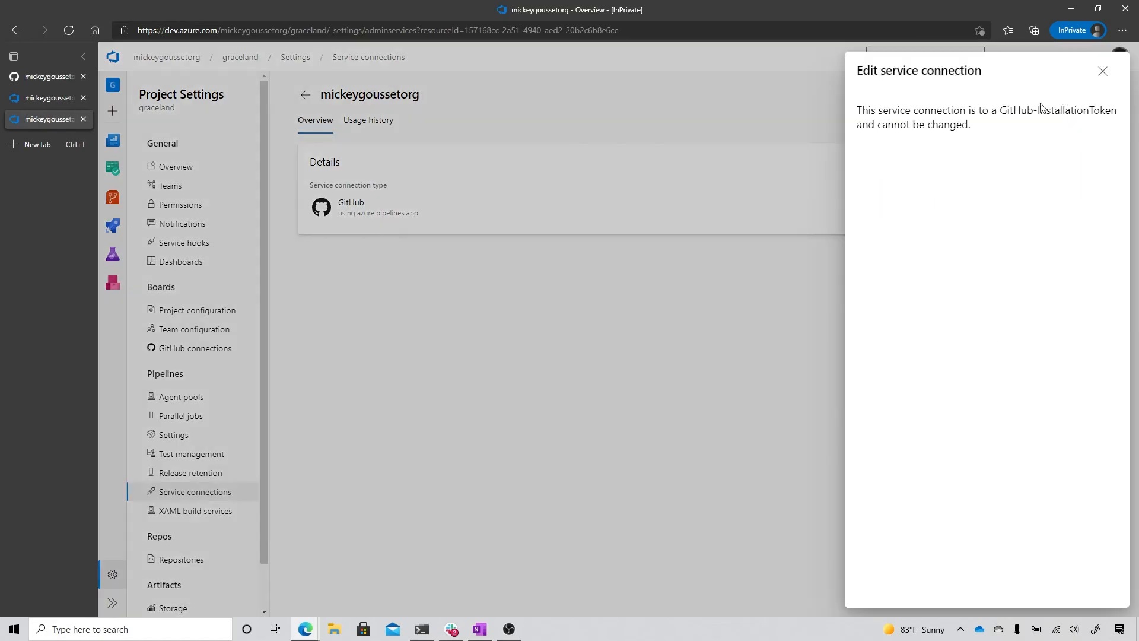
pyautogui.click(1103, 72)
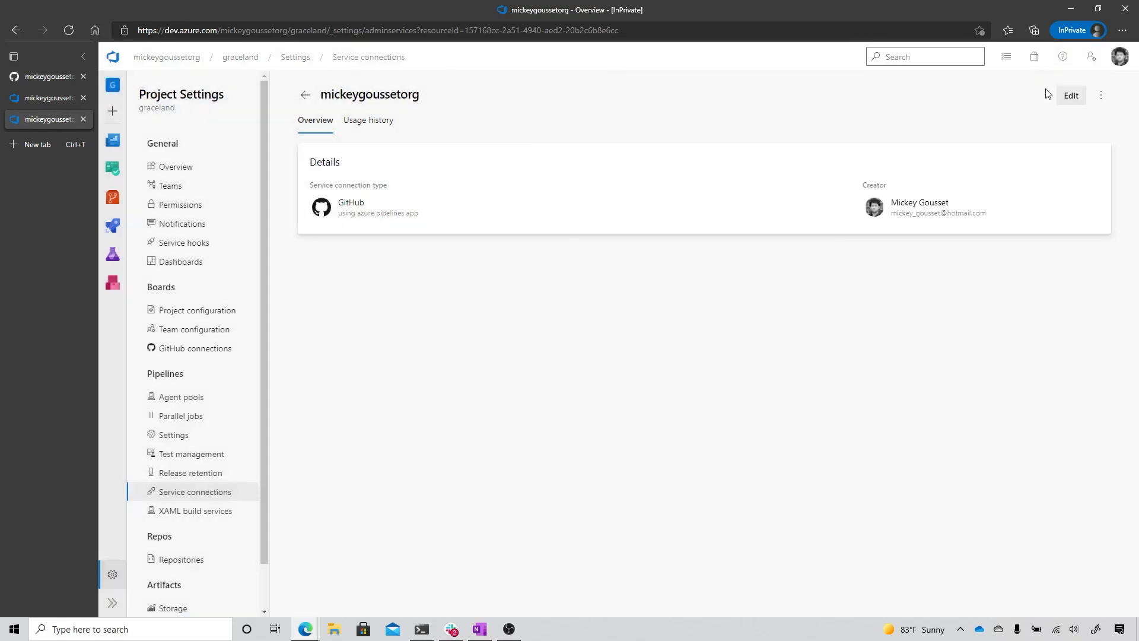
# Step: Switch to GitHub and open the repository access settings of the organization's installed Azure Pipelines app
pyautogui.click(36, 78)
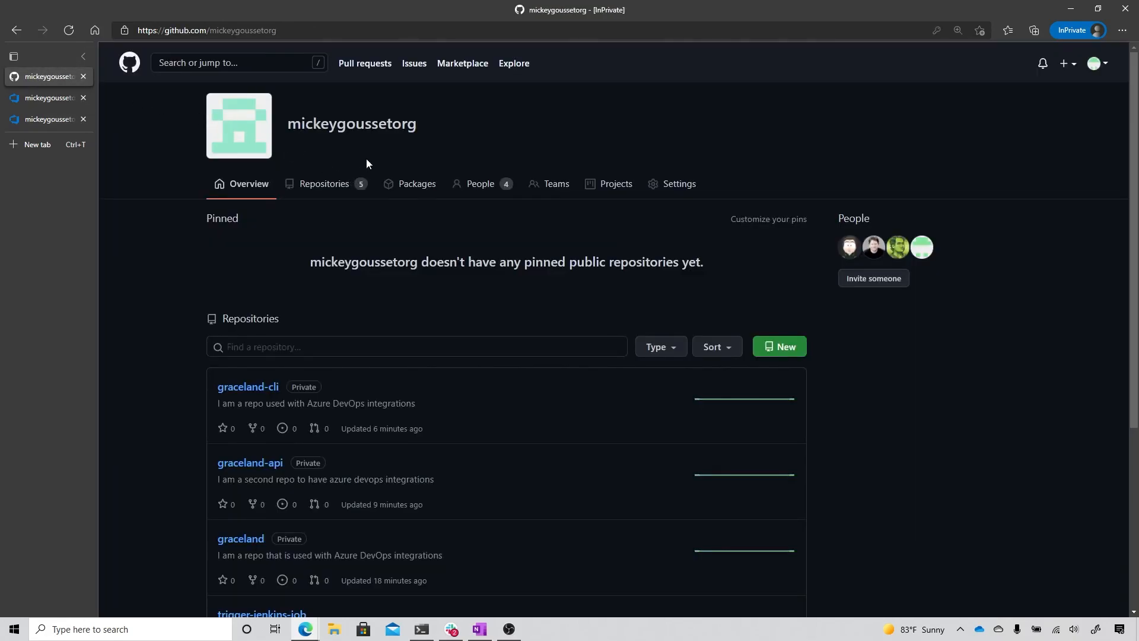
pyautogui.click(687, 186)
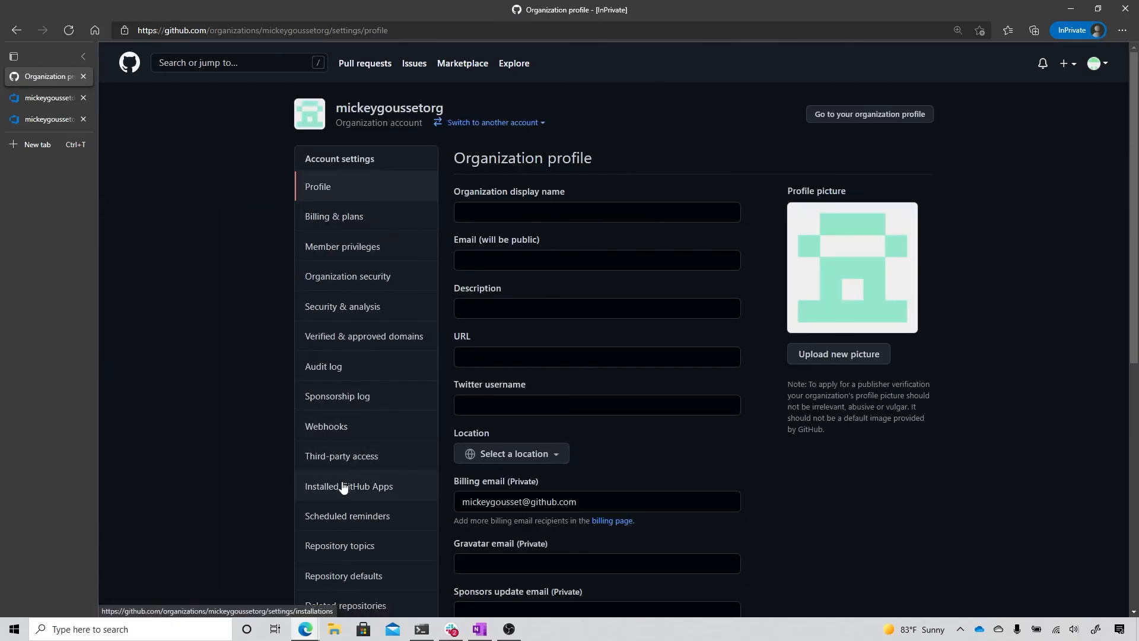
pyautogui.click(342, 497)
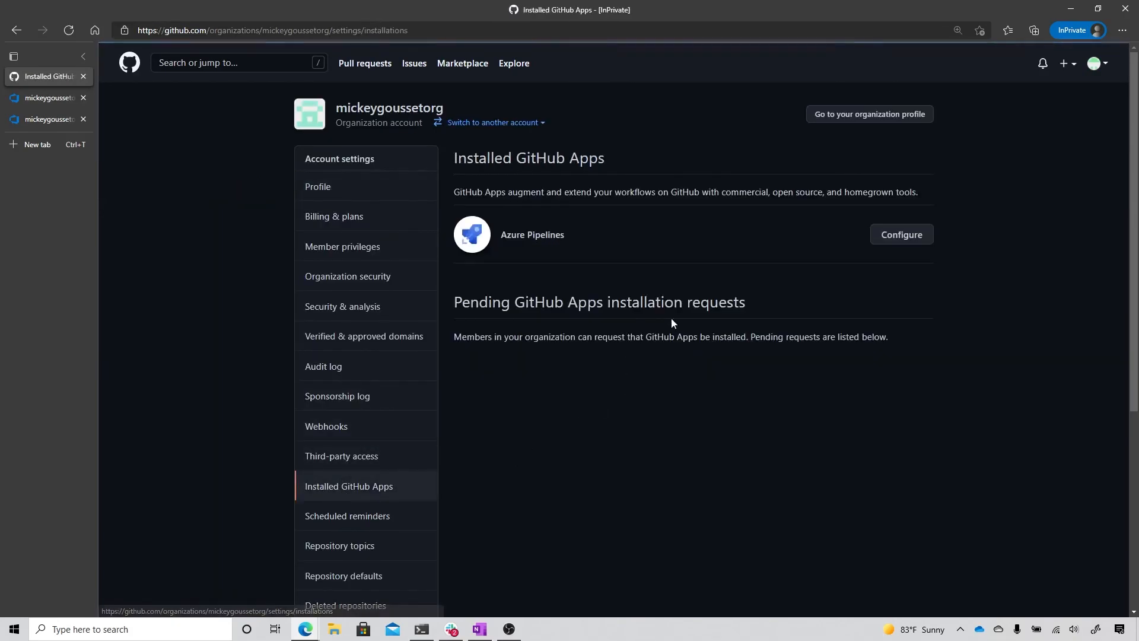
pyautogui.click(904, 240)
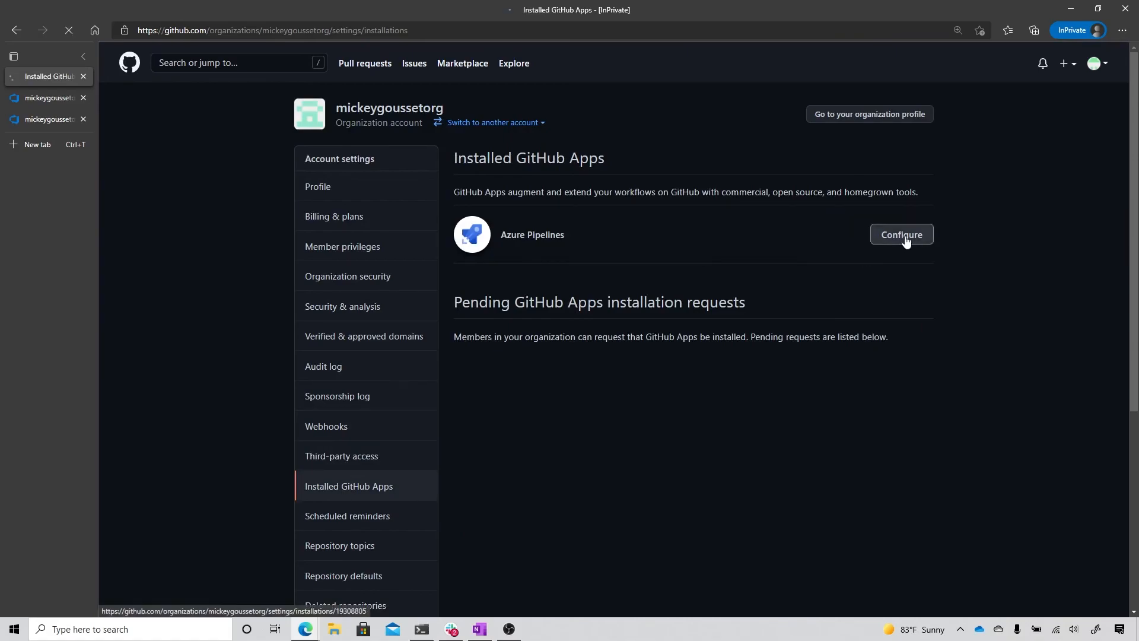
pyautogui.scroll(-10, 710, 327)
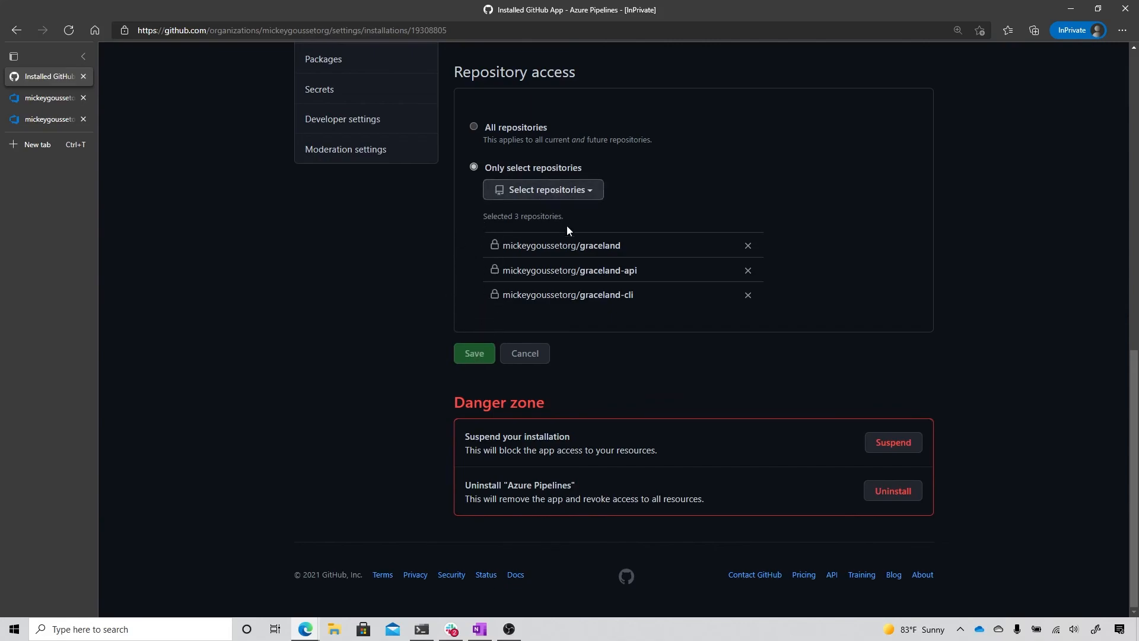
# Step: Toggle the app's access to all repositories and back to only the selected repositories, and save the configuration
pyautogui.click(475, 127)
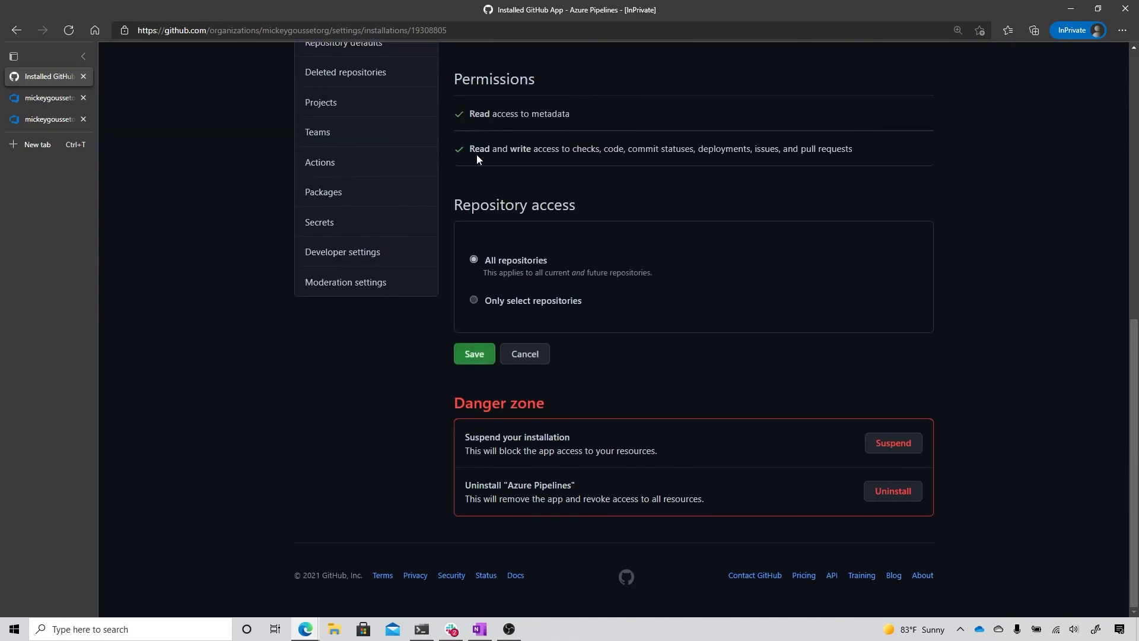
pyautogui.click(474, 301)
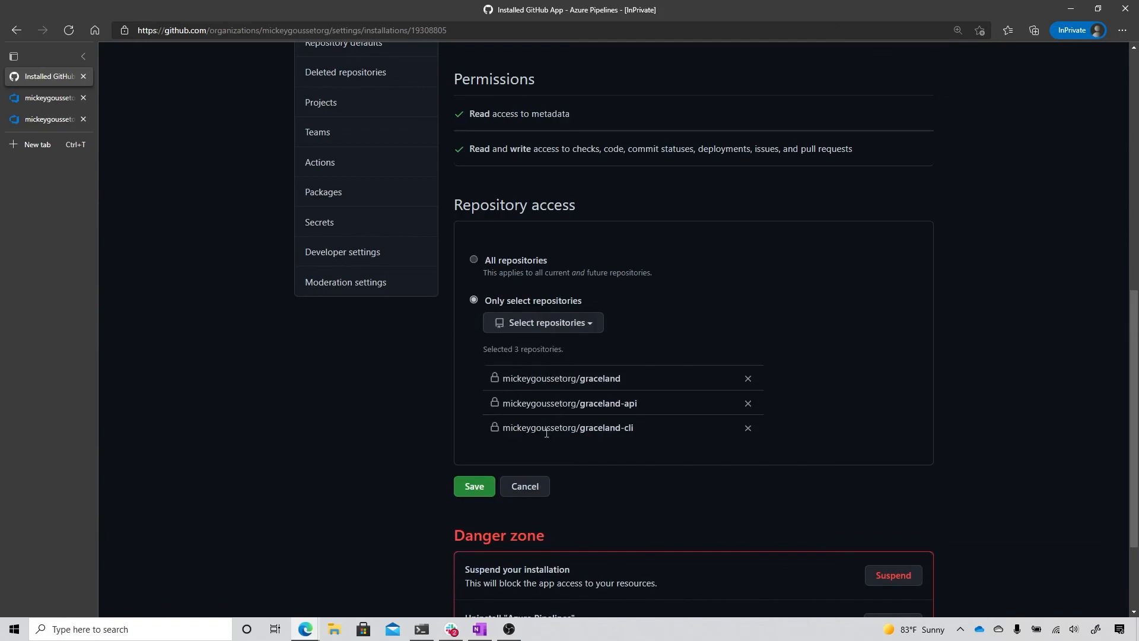
pyautogui.click(466, 490)
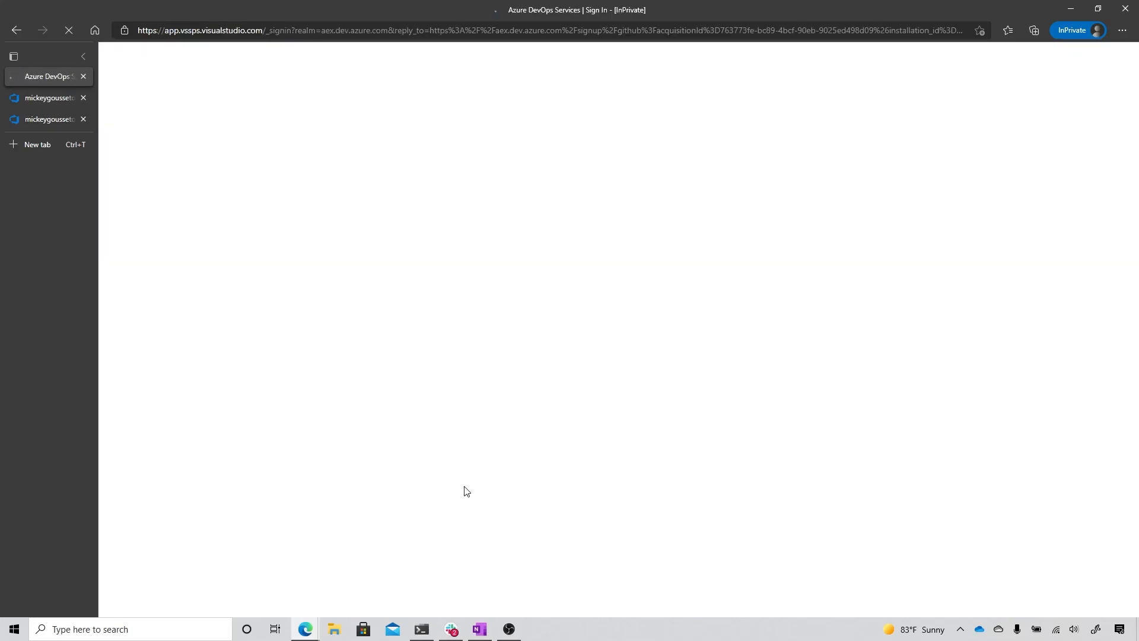
# Step: Set up the Azure Pipelines project with the Azure DevOps organization named like the GitHub organization and its existing graceland project
pyautogui.click(599, 313)
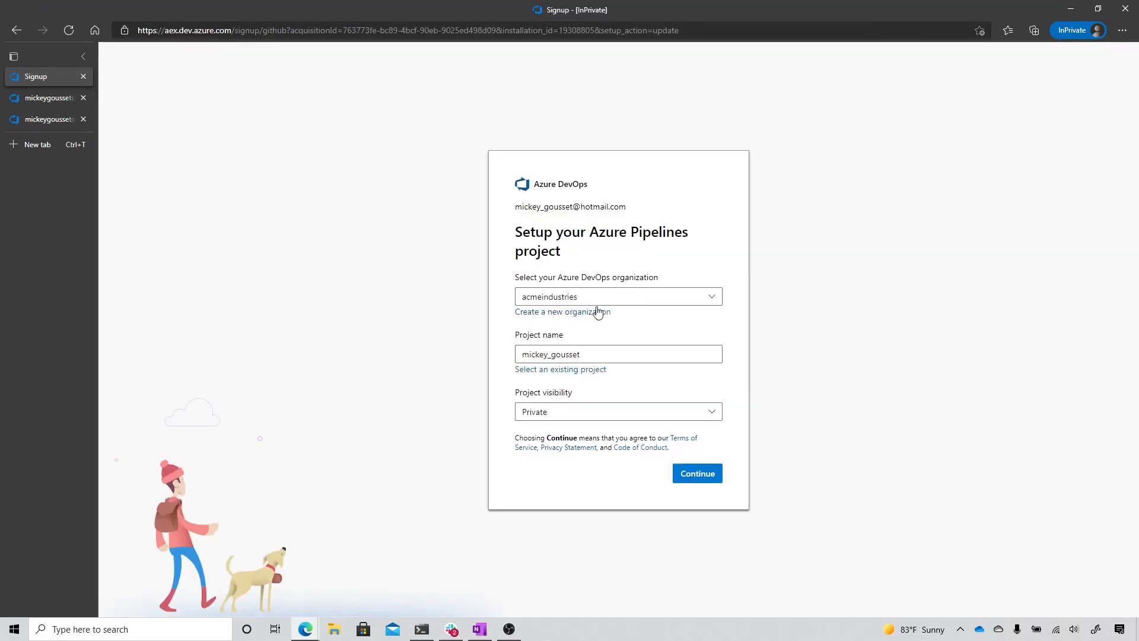
pyautogui.click(614, 313)
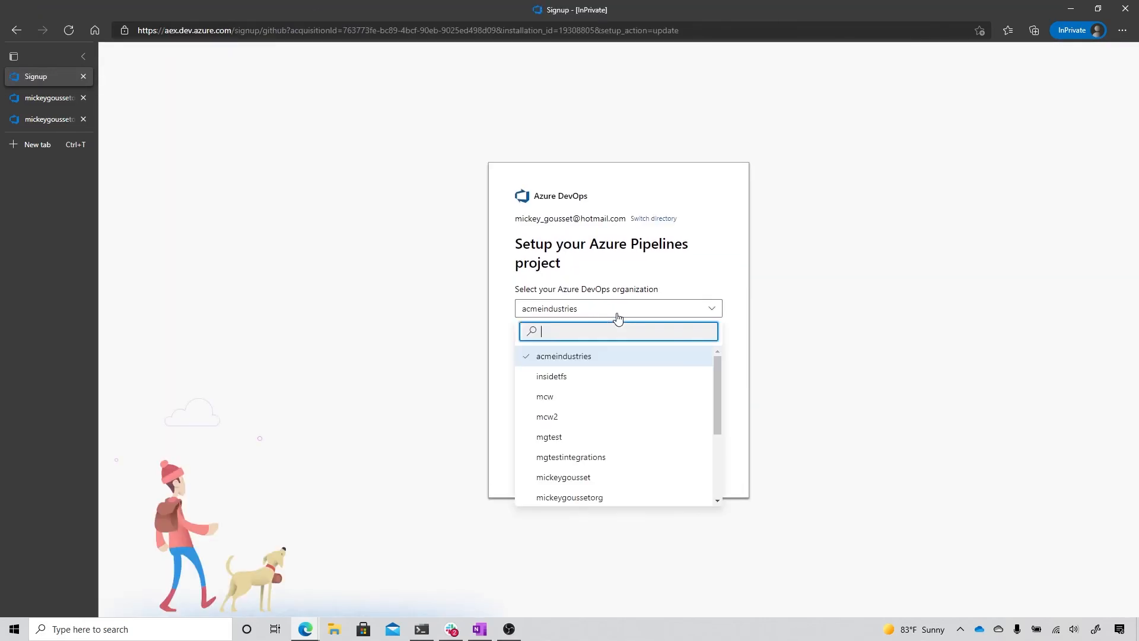
pyautogui.click(598, 498)
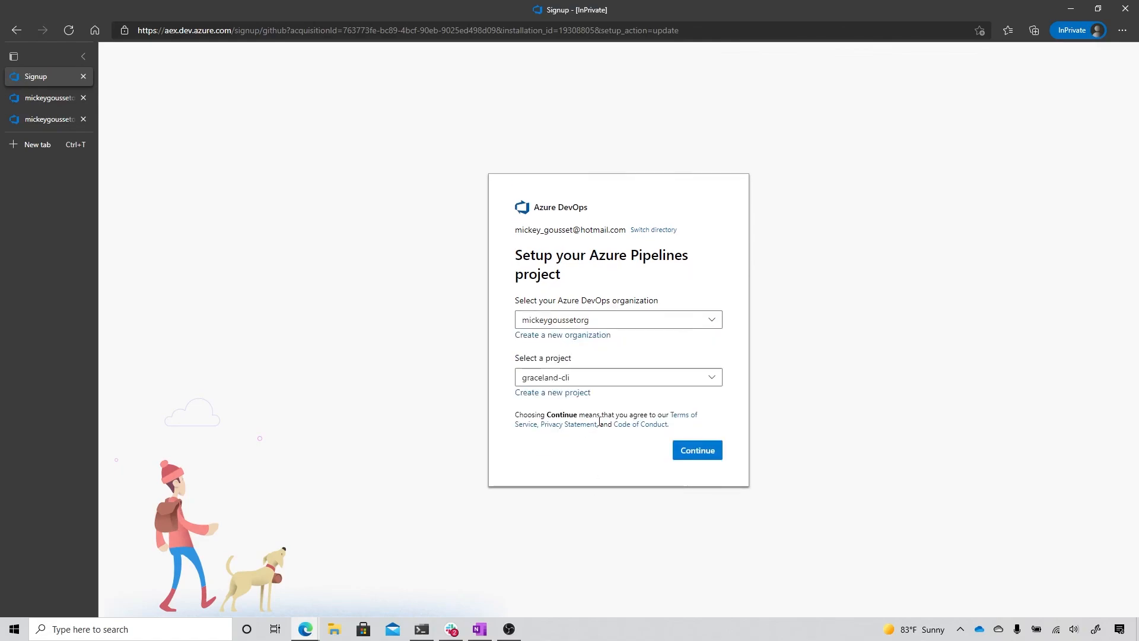
pyautogui.click(596, 385)
pyautogui.click(579, 422)
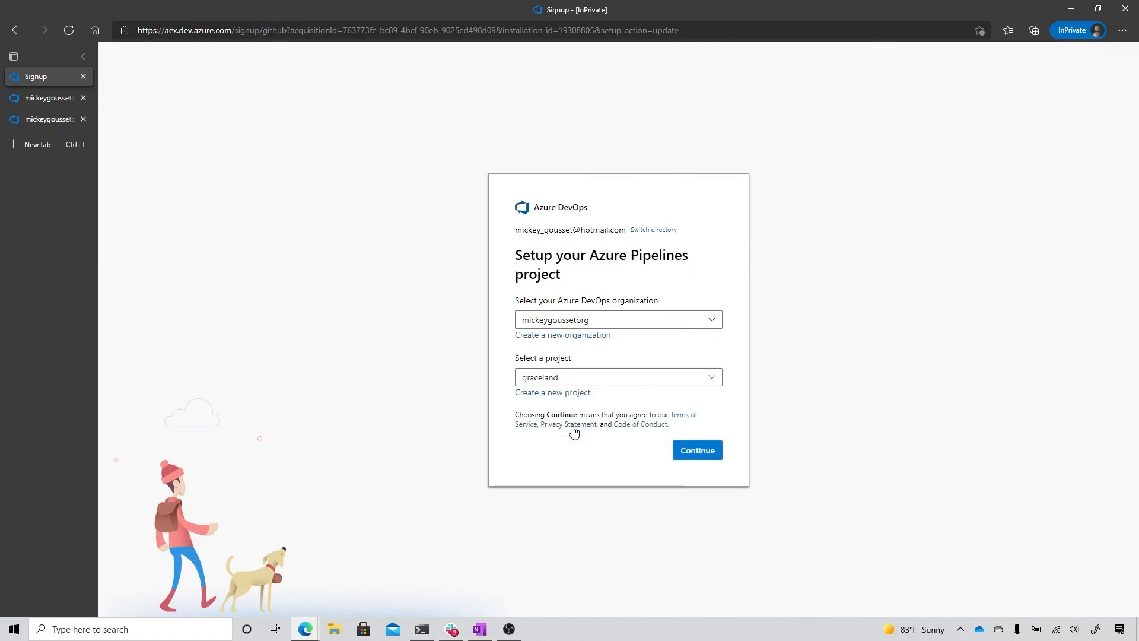